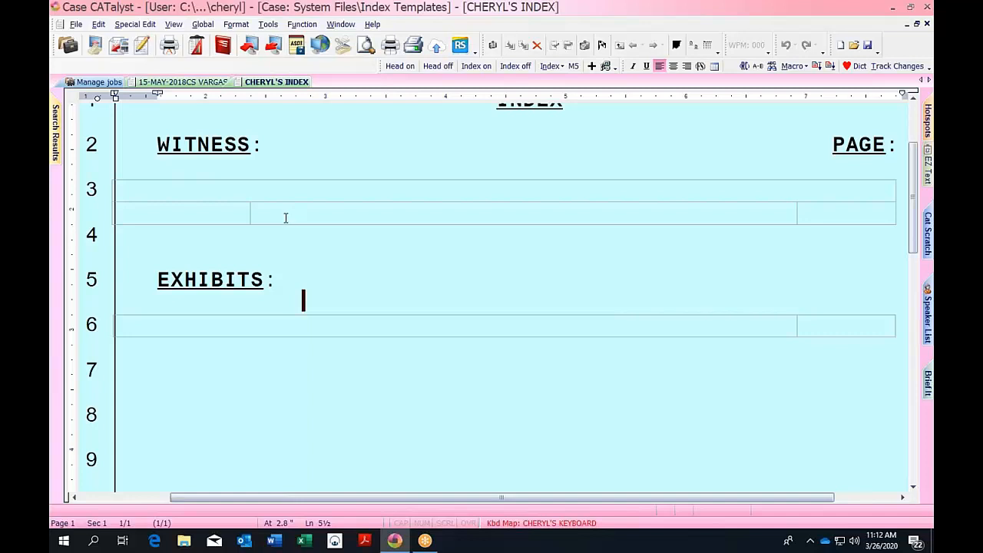
Leave the index template's witness and exhibit rows and return to the 15-MAY-2018CS VARGAS transcript.
left_click(285, 218)
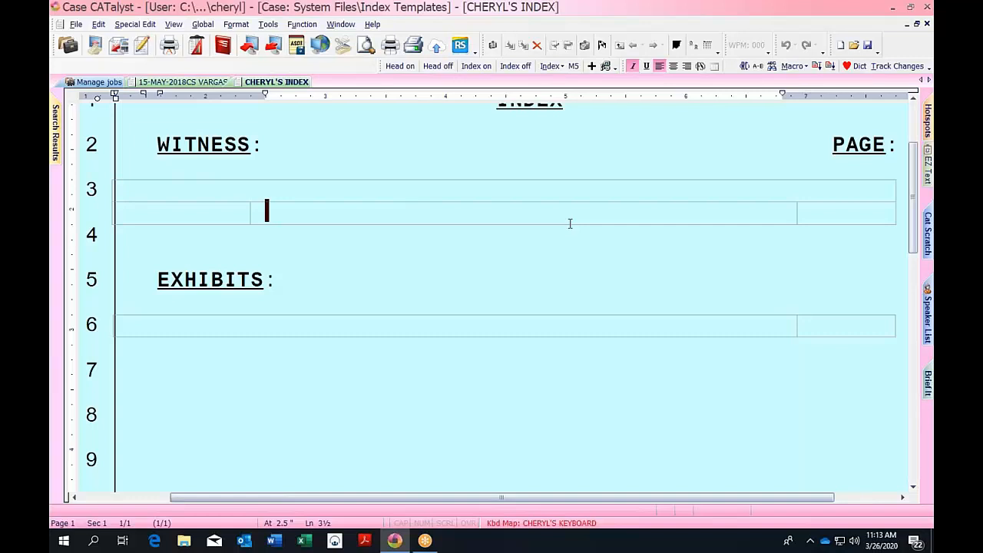
left_click(193, 331)
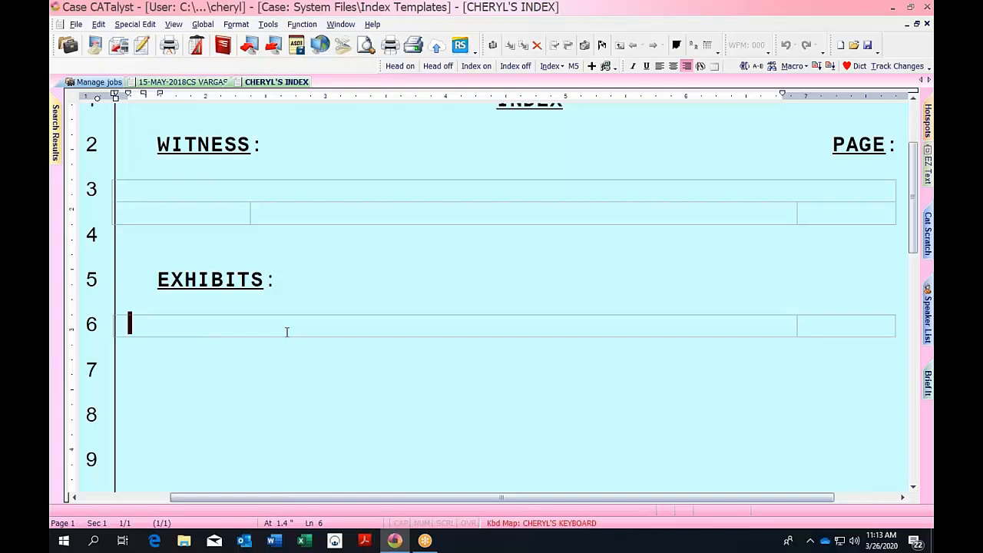
left_click(208, 84)
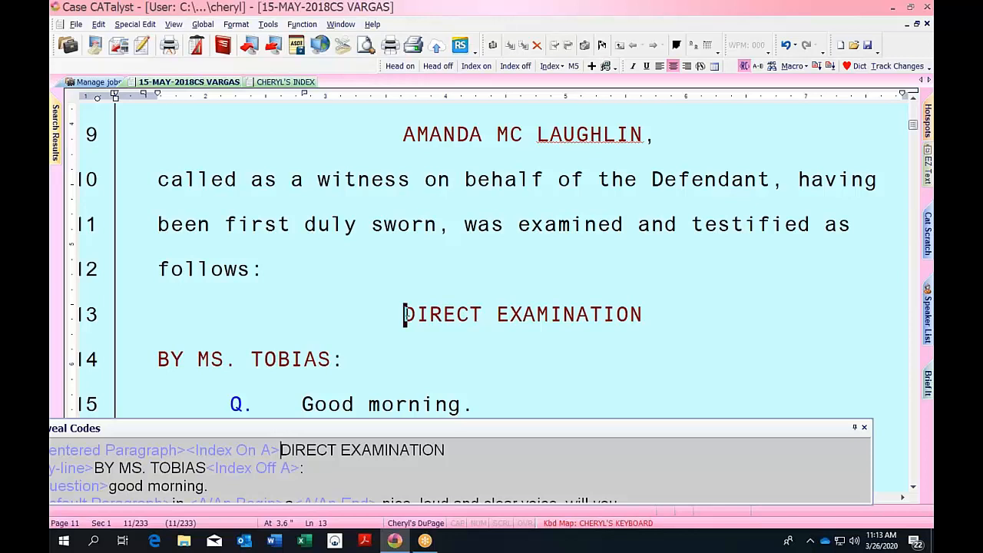
left_click(333, 360)
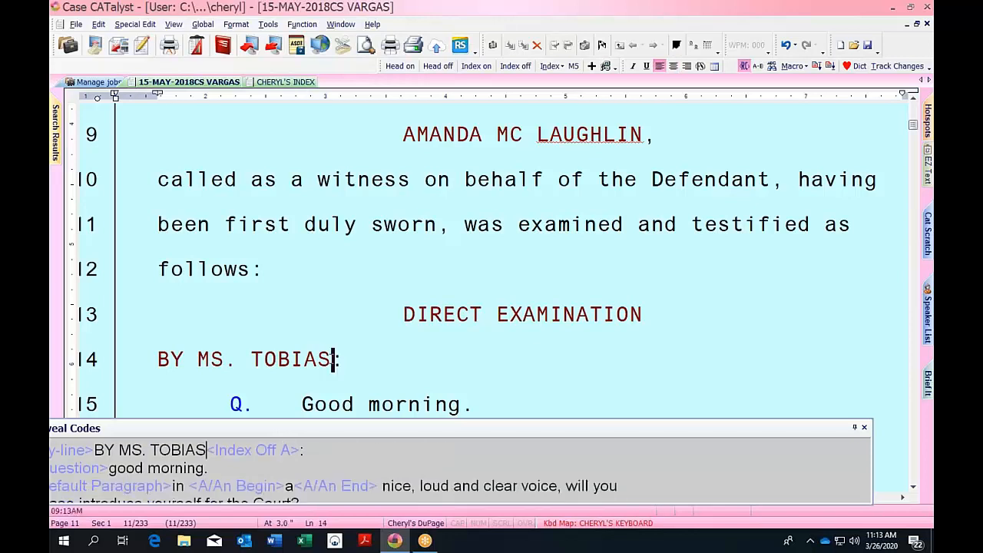
left_click(257, 450)
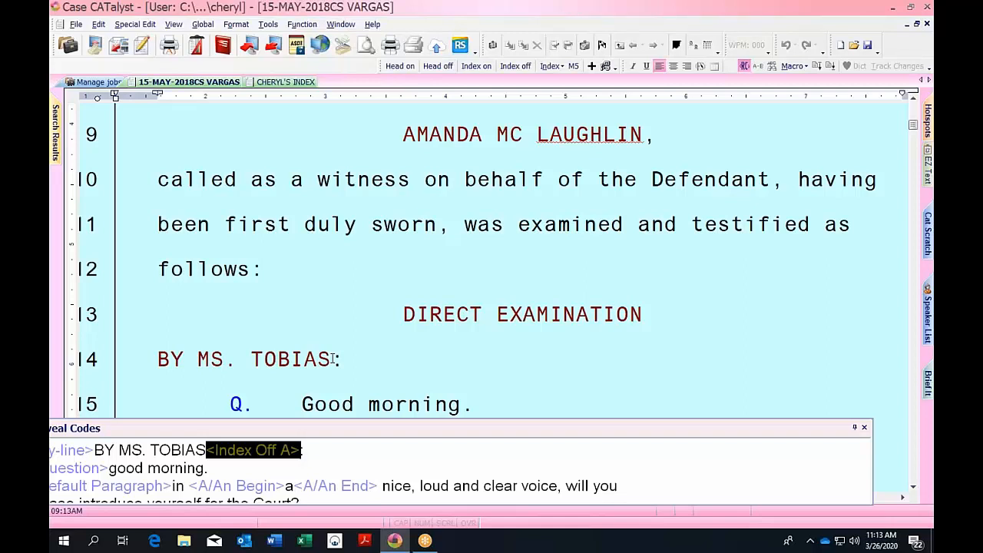
left_click(332, 359)
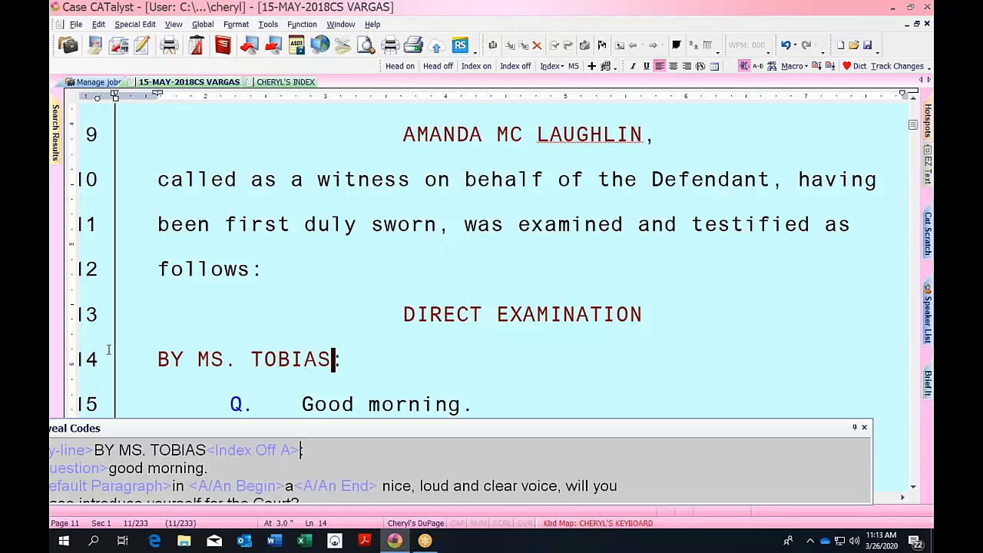
left_click(285, 82)
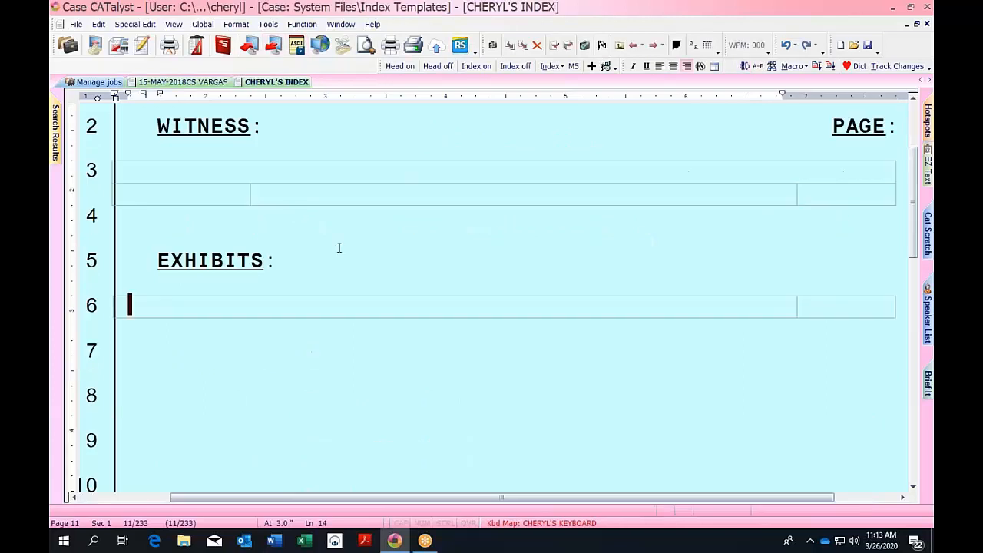
left_click(191, 82)
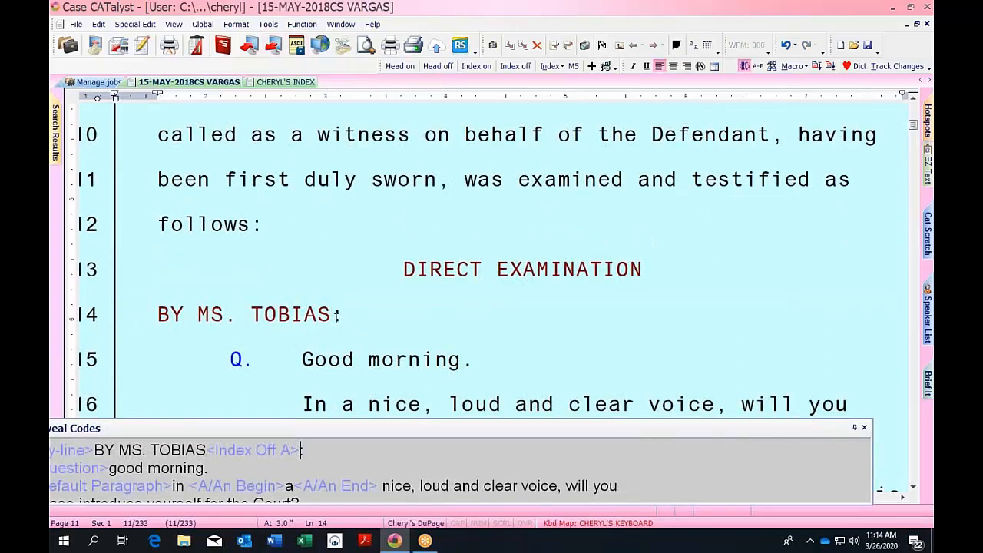
Delete the misplaced Index Off A code and re-insert it right after BY MS. TOBIAS.
left_click(267, 455)
key("Delete")
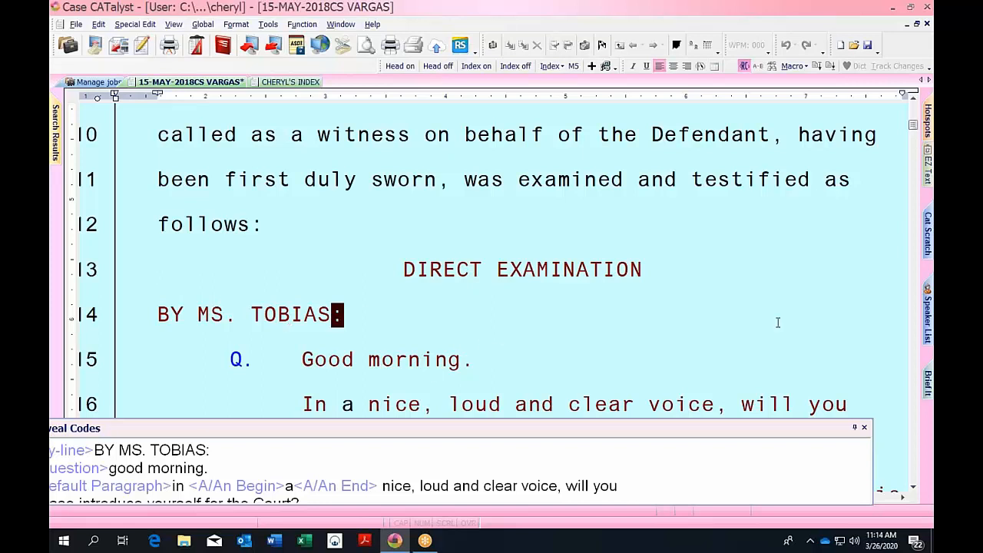
left_click(464, 355)
key("Down")
key("Down")
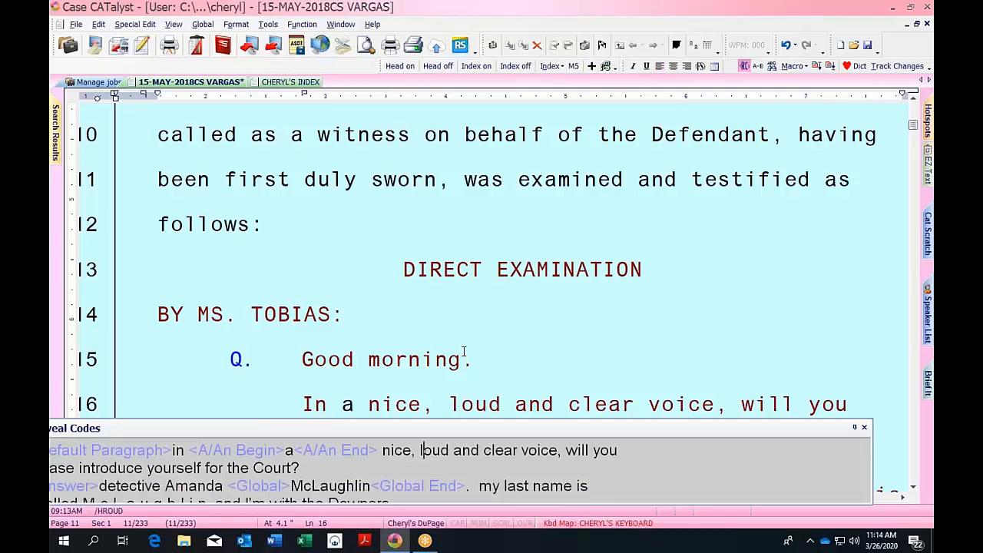
key("Down")
key("Down")
key("Up")
key("Up")
key("Up")
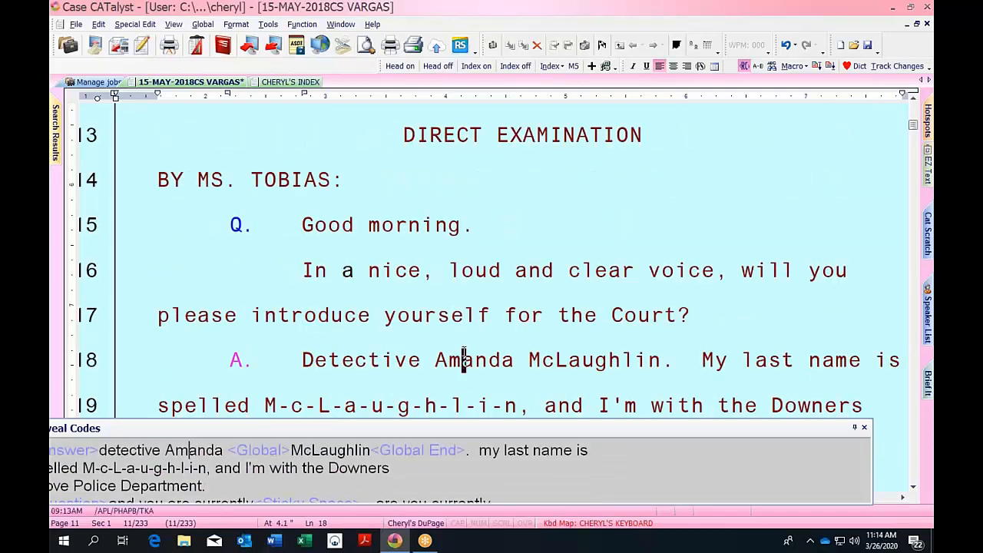
key("Up")
key("Up")
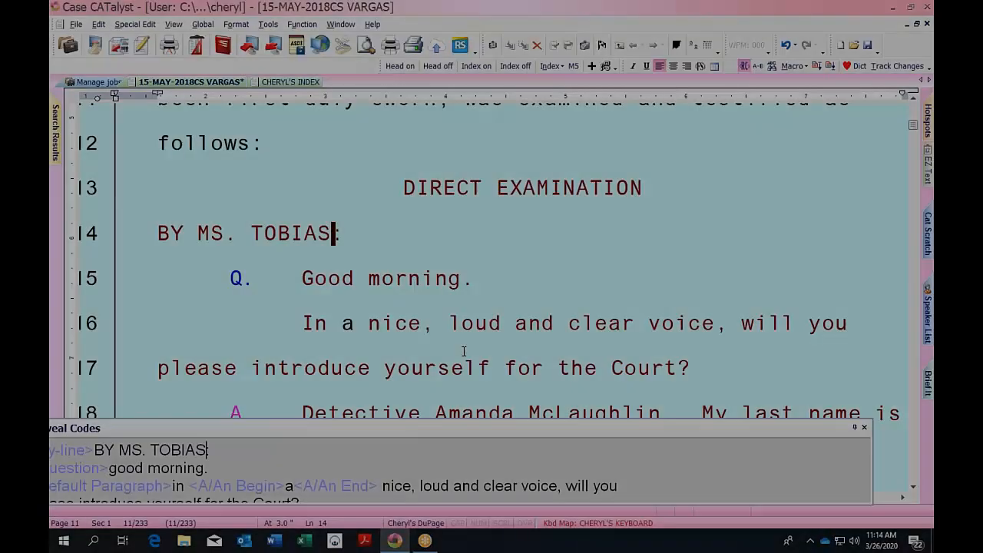
key("F4")
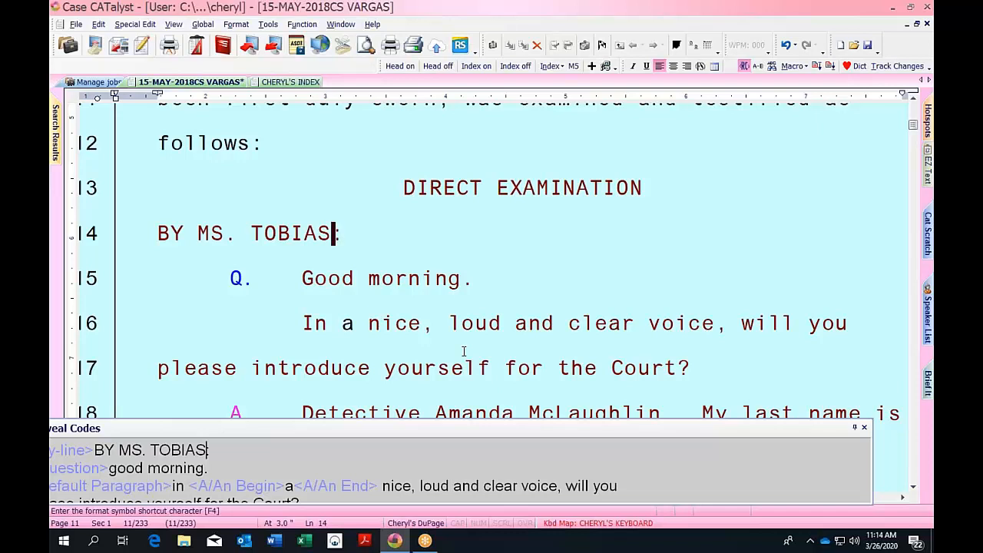
key("i")
key("a")
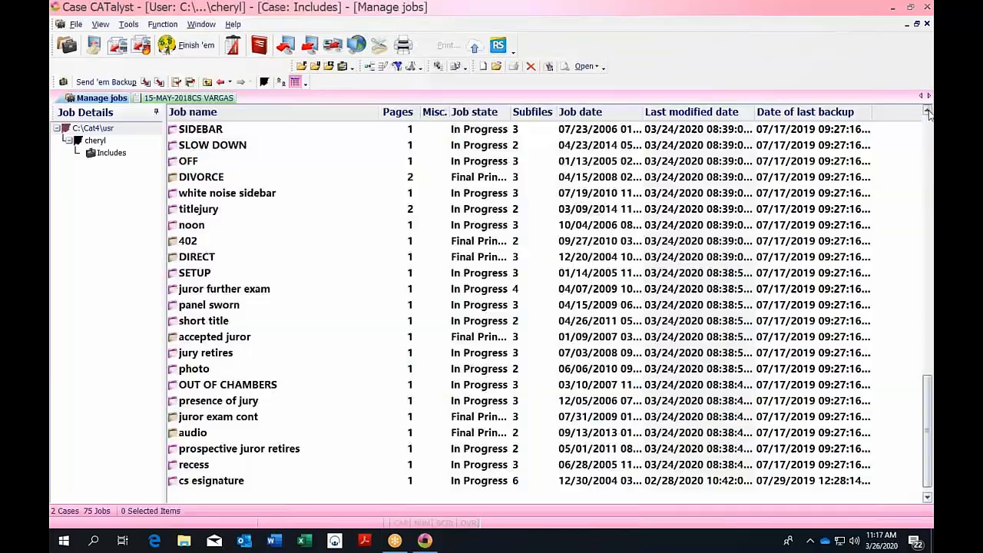
scroll(927, 113, "up", 4)
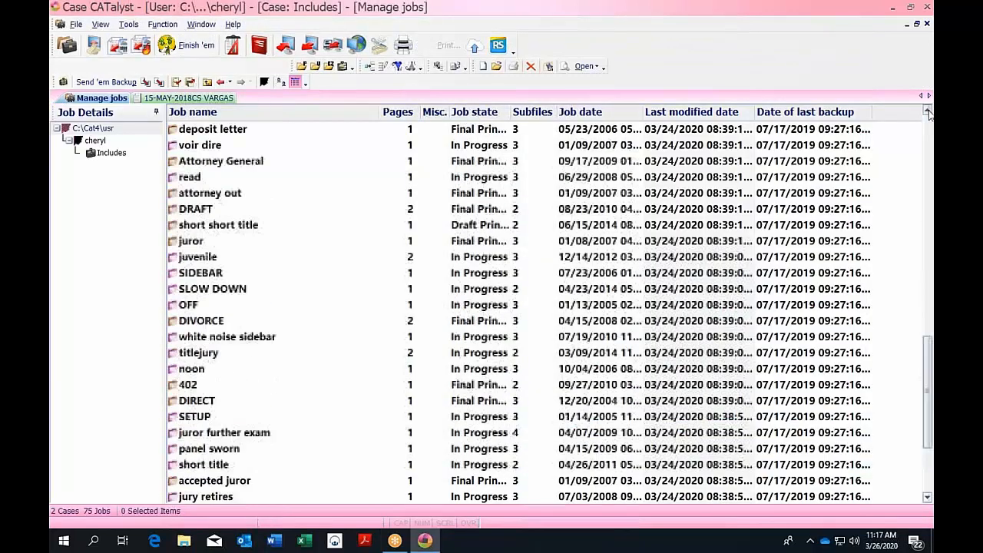
scroll(928, 113, "up", 3)
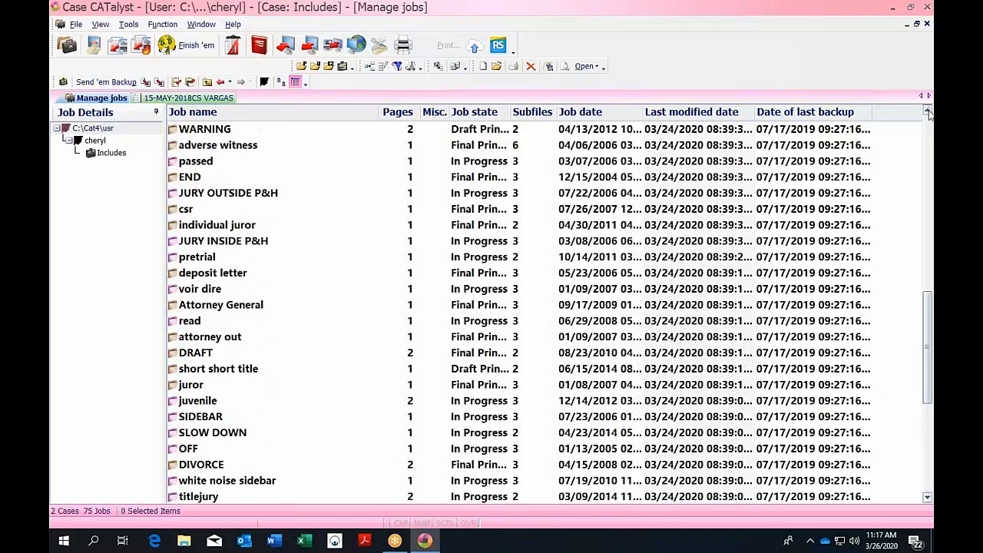
scroll(928, 113, "up", 2)
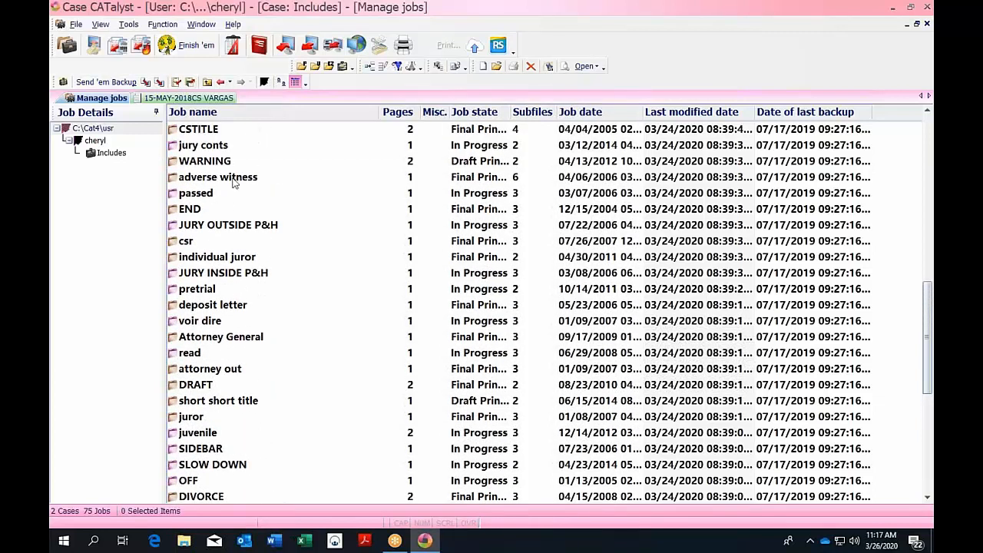
double_click(234, 182)
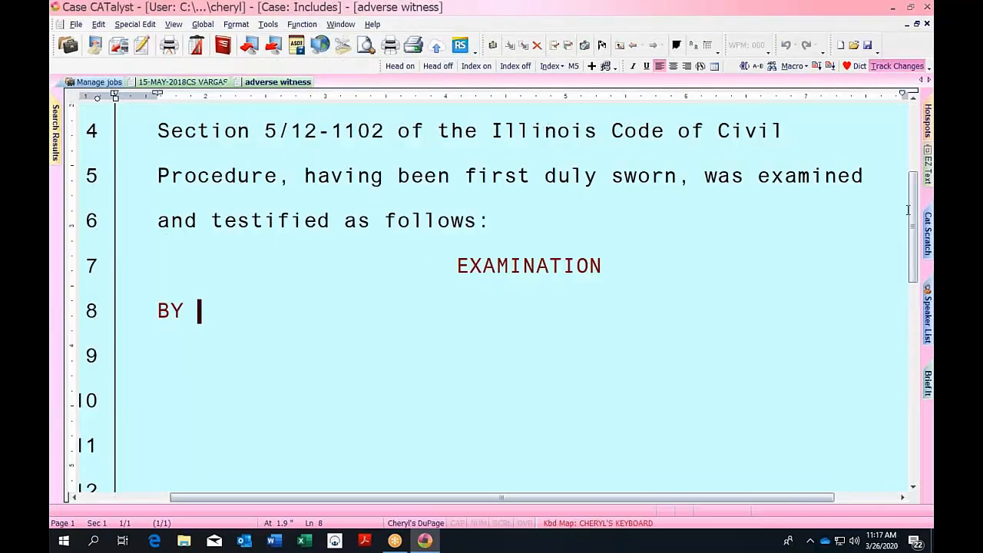
left_click_drag(908, 209, 914, 163)
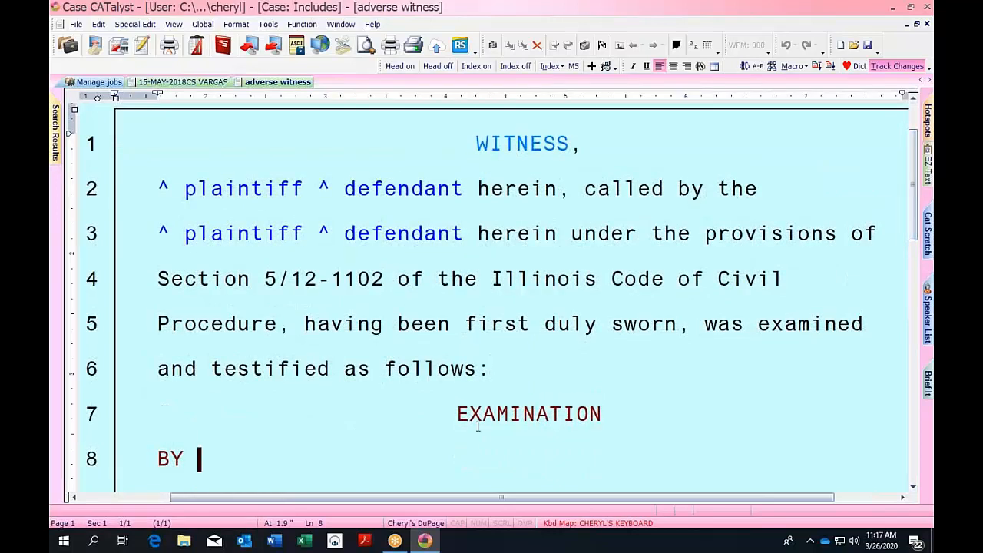
left_click(454, 413)
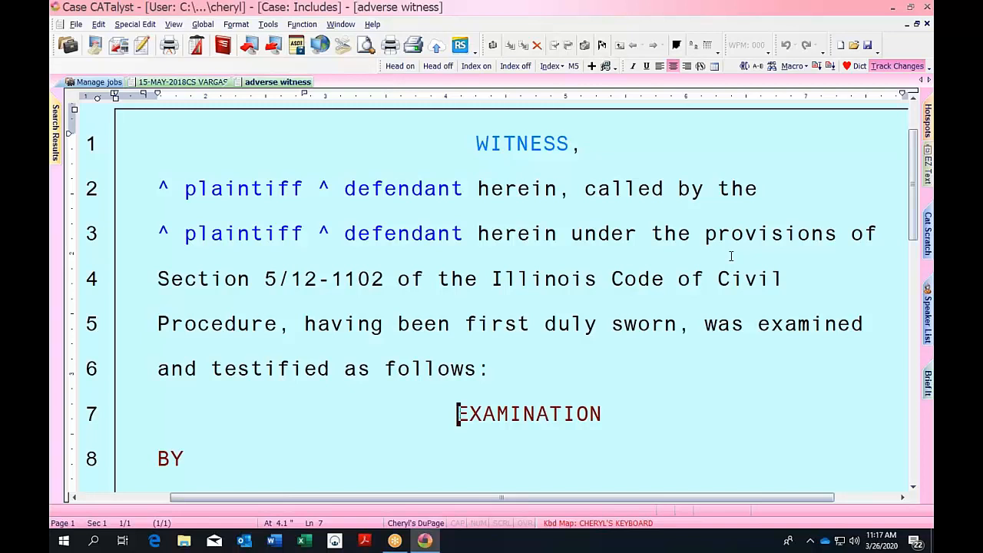
key("alt+F3")
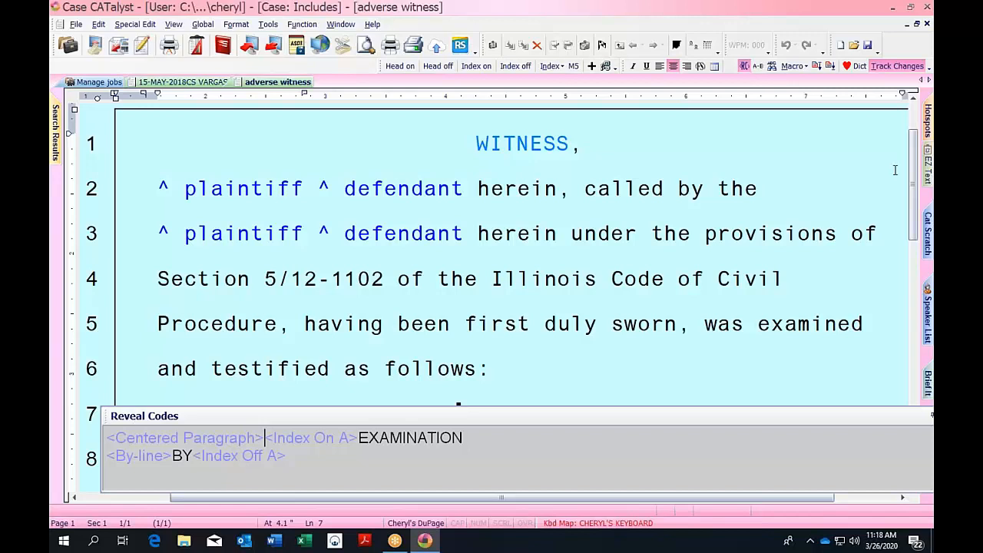
scroll(895, 170, "up", 1)
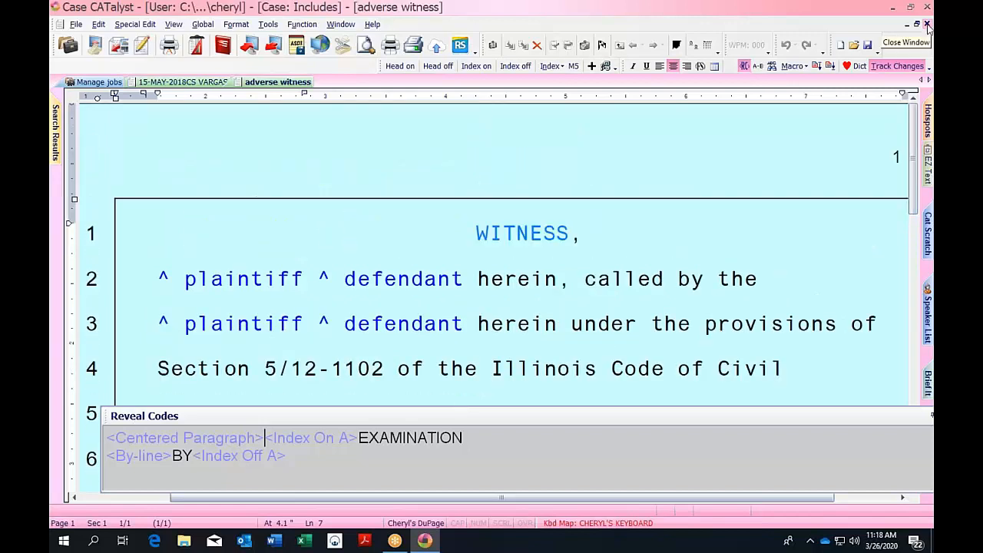
left_click(927, 25)
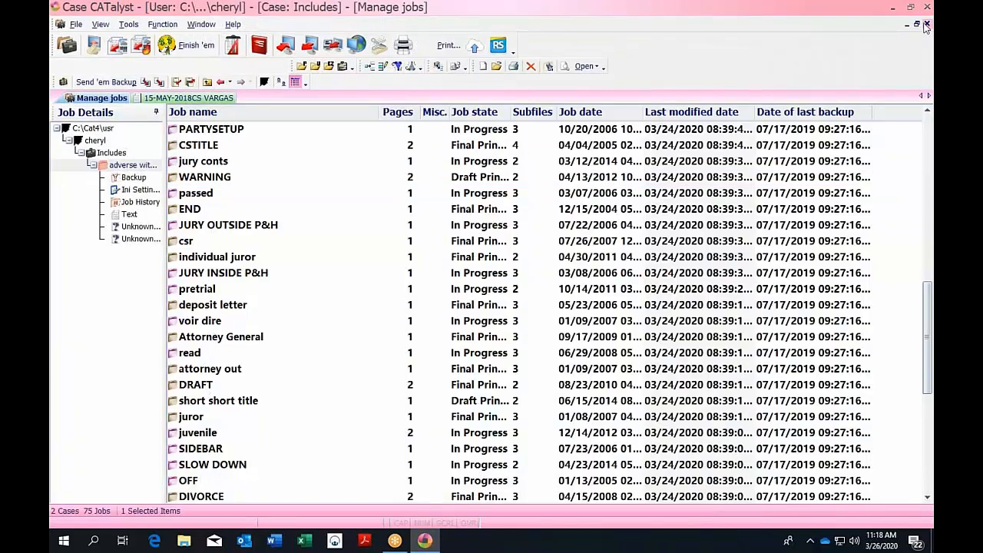
Open the CROSS job and insert an Index Off A code at the CROSS EXAMINATION heading.
scroll(426, 305, "up", 12)
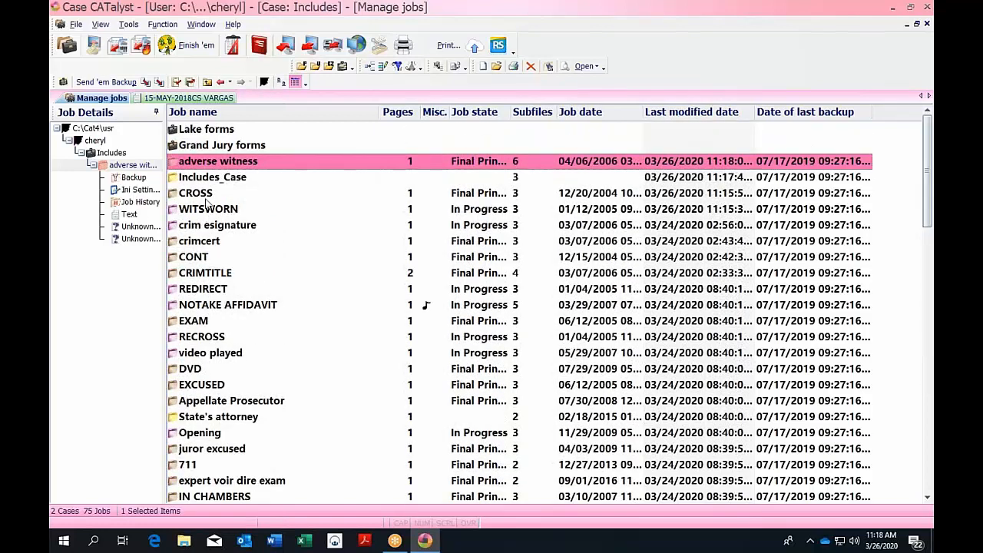
left_click(206, 198)
double_click(206, 198)
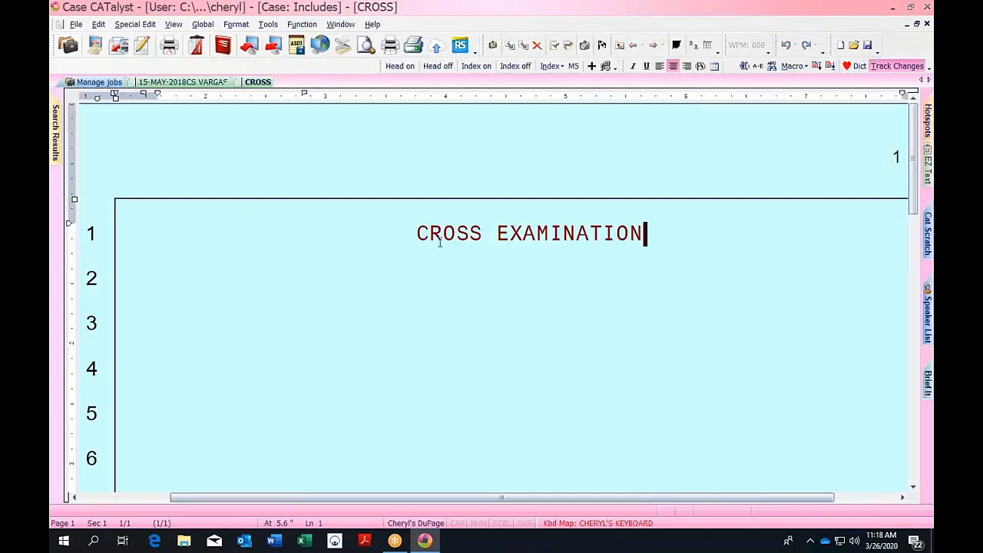
left_click(410, 227)
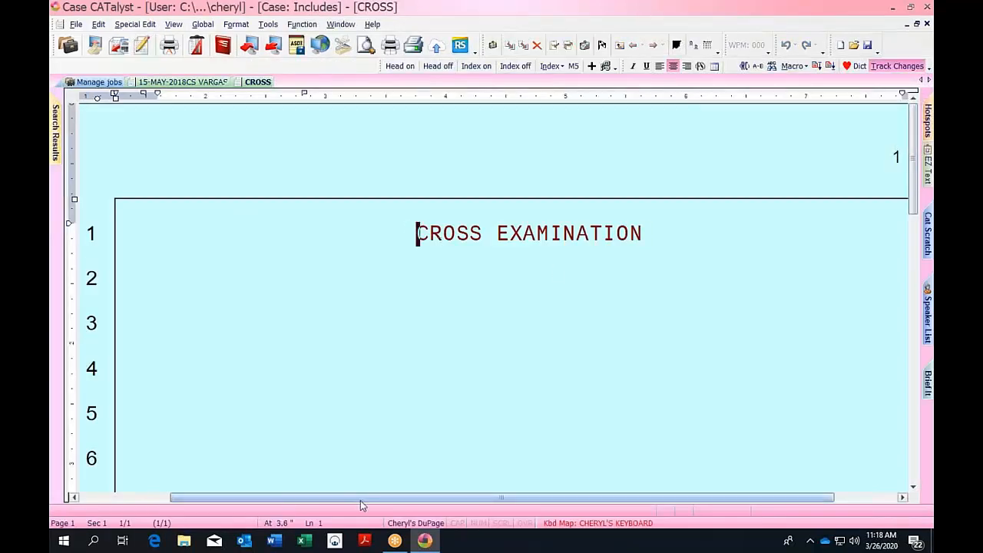
key("alt+F3")
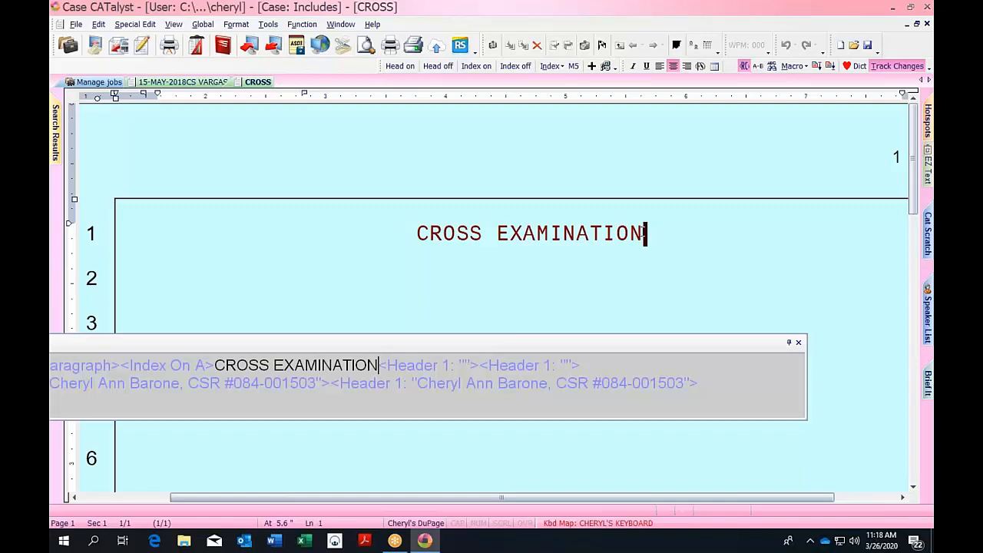
key("F4")
key("i")
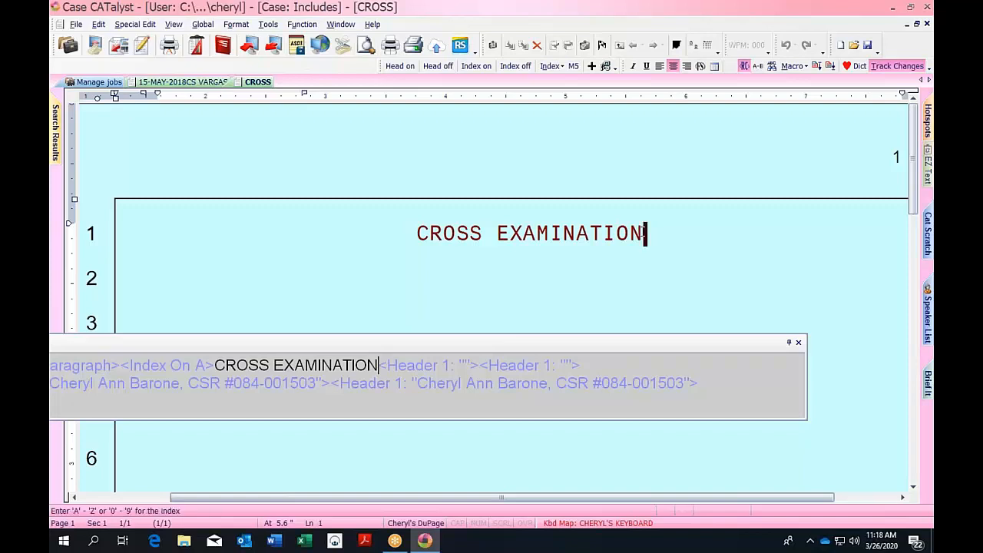
key("a")
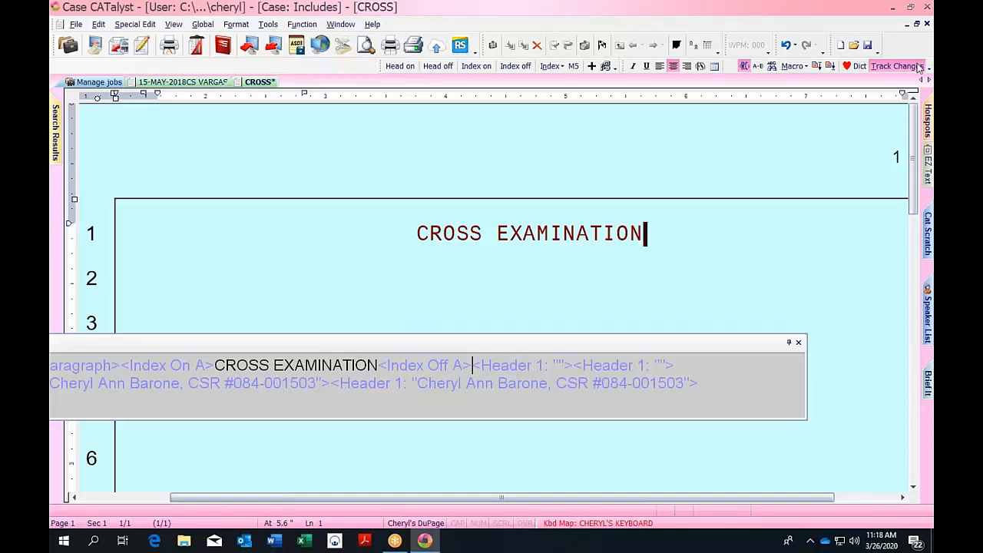
Close CROSS, saving the changes, and go back to the VARGAS transcript.
left_click(927, 25)
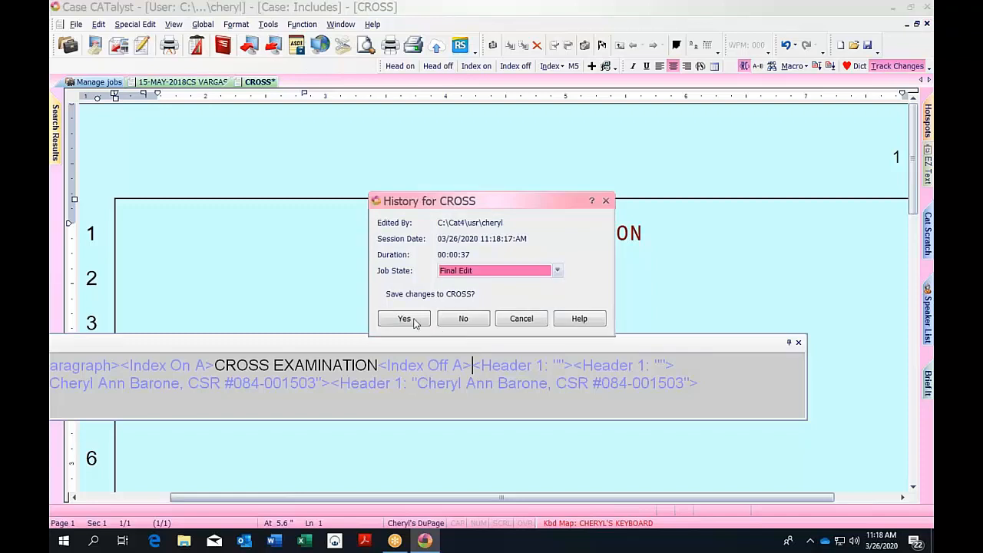
left_click(413, 320)
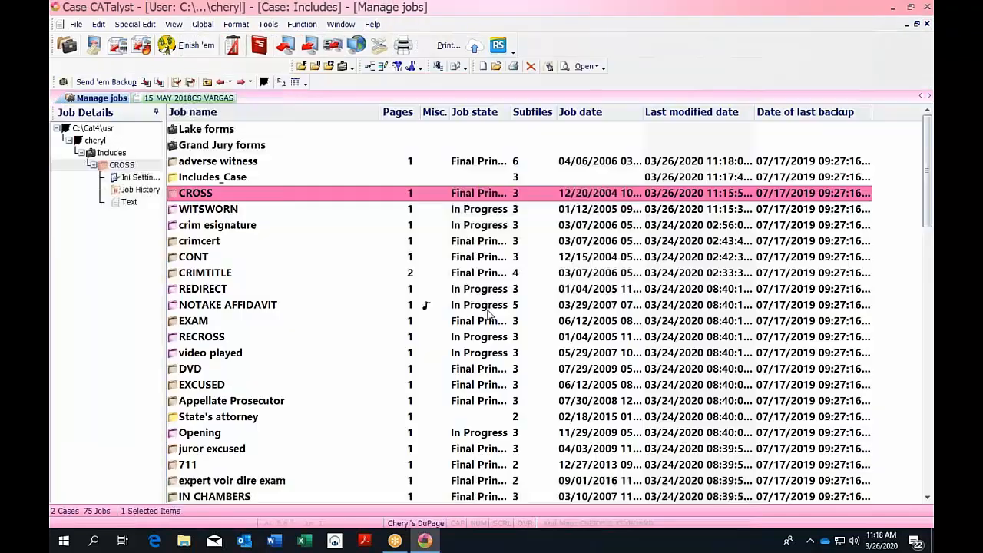
left_click(209, 99)
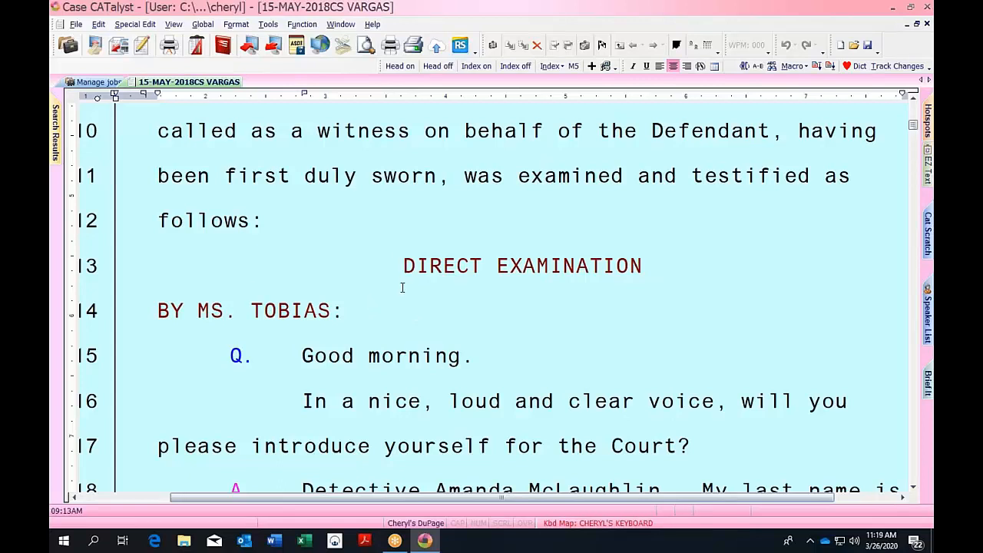
Insert an Index Position format symbol right after VARGAS. in the page 2 appearances.
left_click_drag(912, 124, 913, 115)
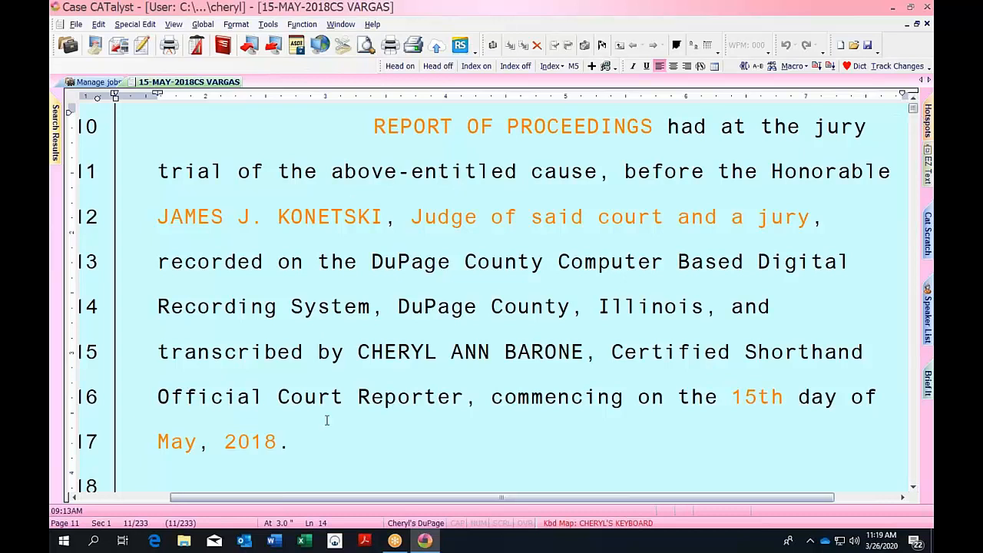
scroll(326, 421, "down", 10)
scroll(327, 421, "down", 15)
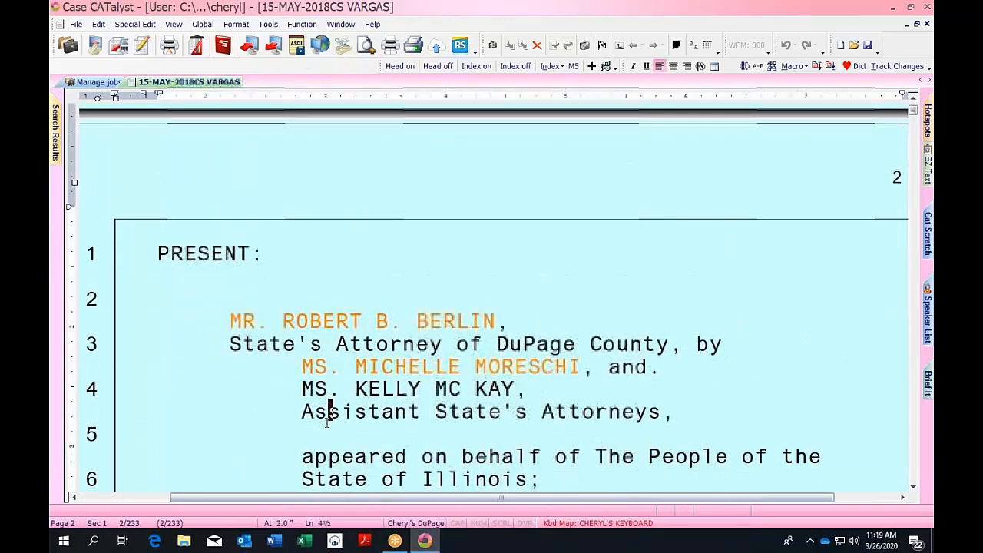
key("Up")
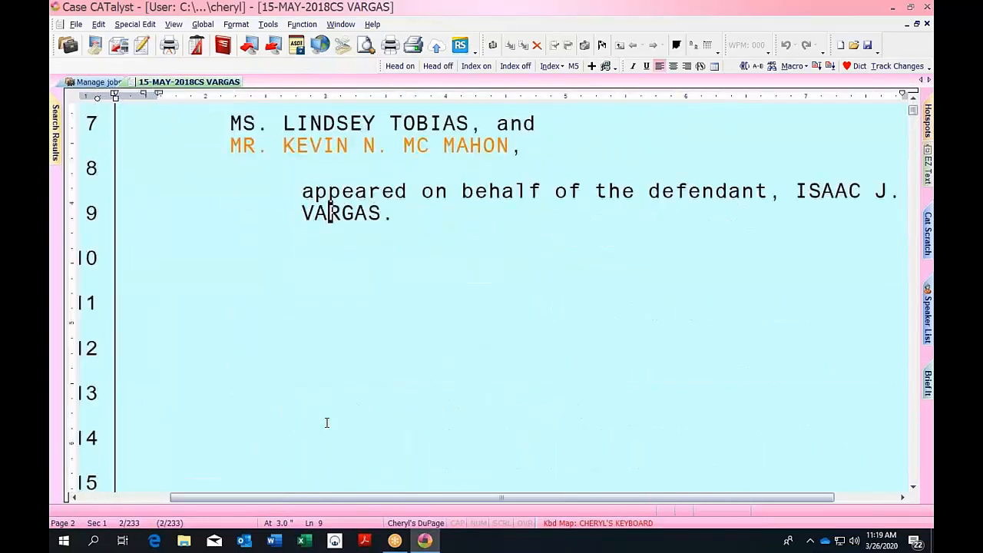
left_click(424, 222)
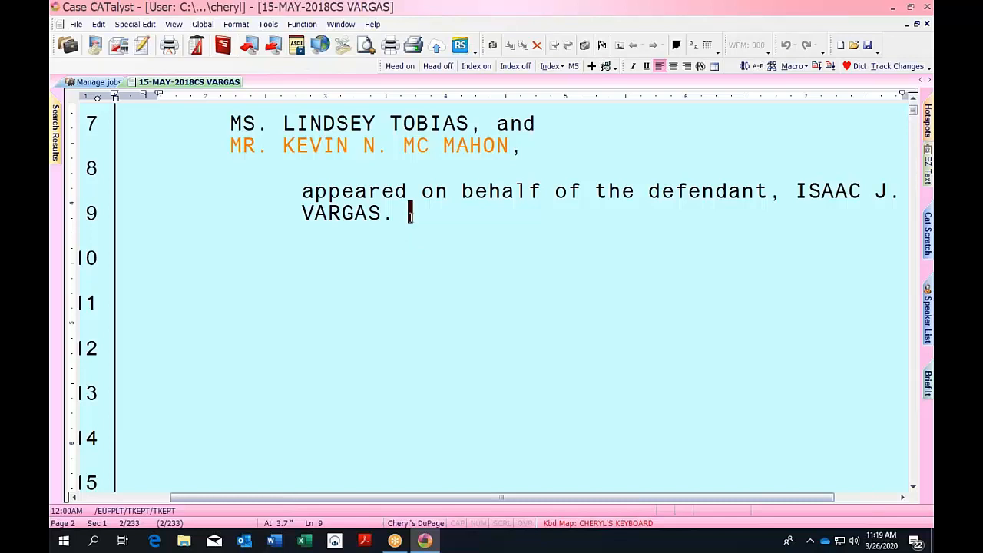
left_click(236, 24)
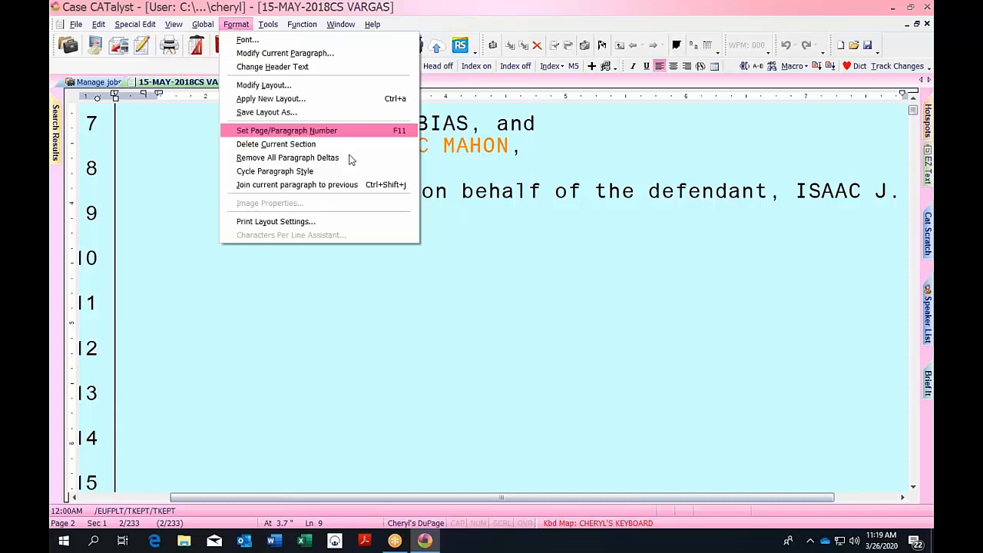
left_click(452, 237)
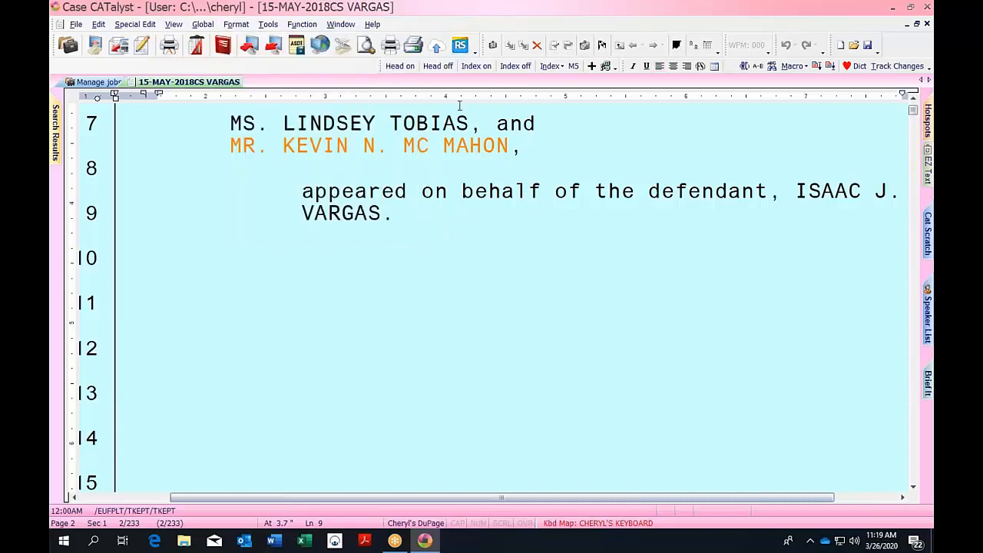
left_click(618, 46)
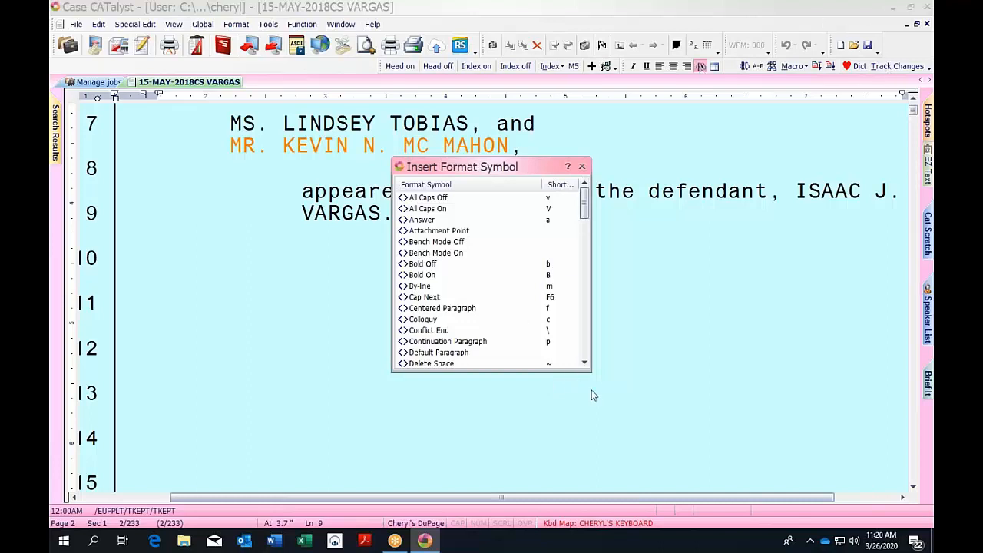
scroll(584, 366, "down", 6)
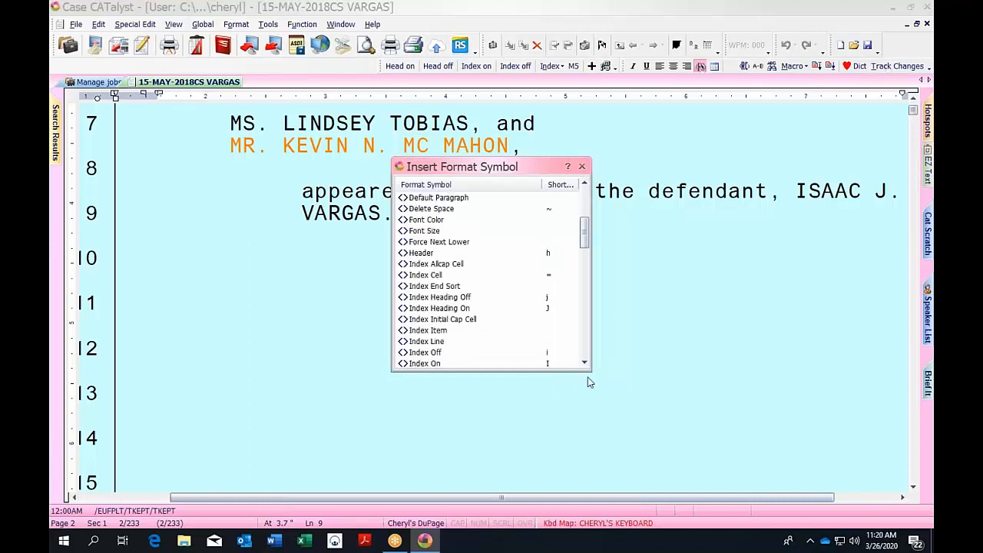
scroll(586, 366, "down", 4)
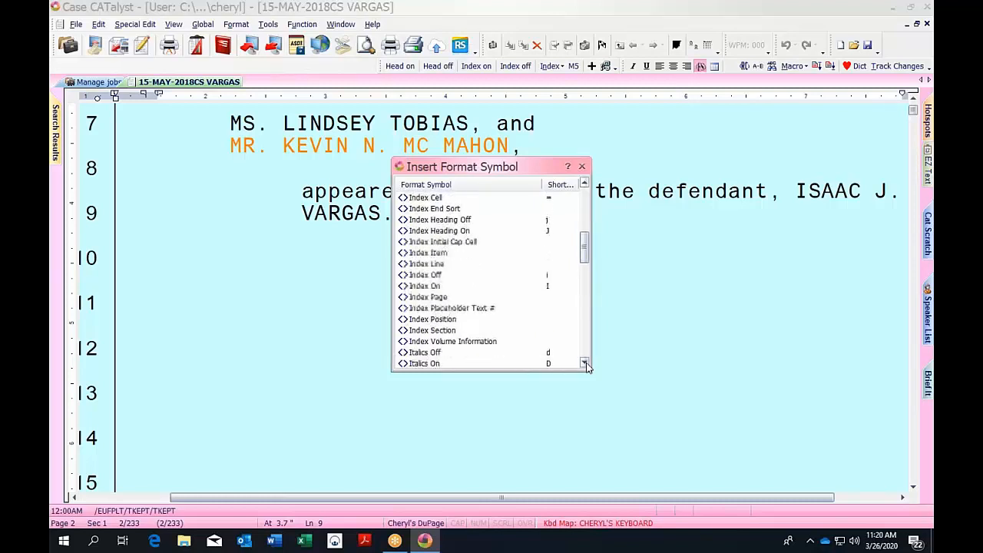
double_click(423, 319)
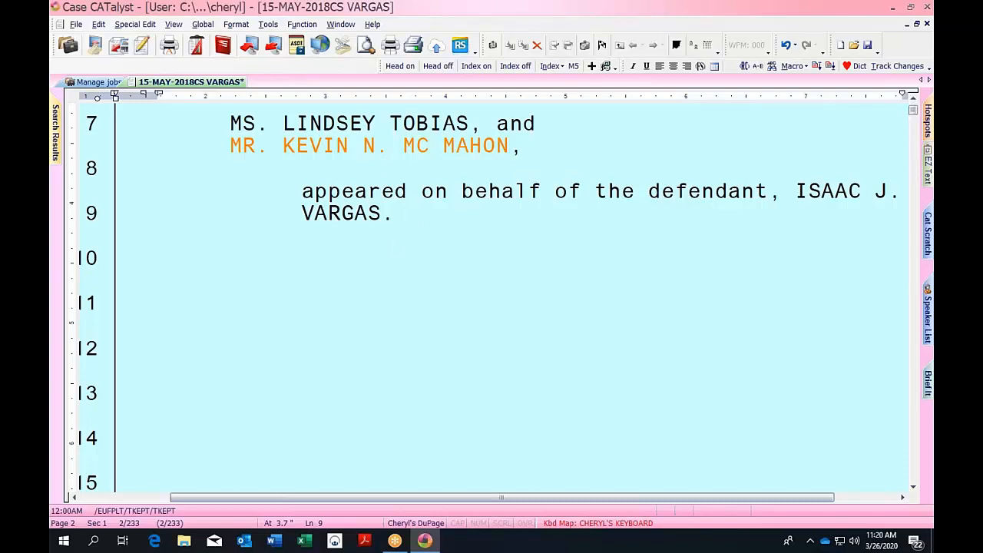
Build the index for the entire document with Tools > Index > Build Index, accepting the warning.
left_click(269, 26)
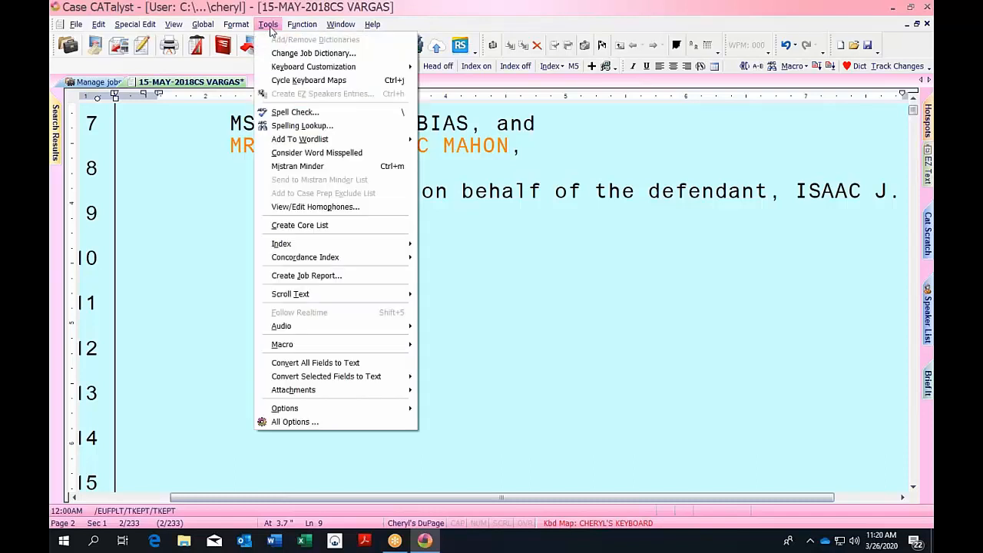
mouse_move(300, 244)
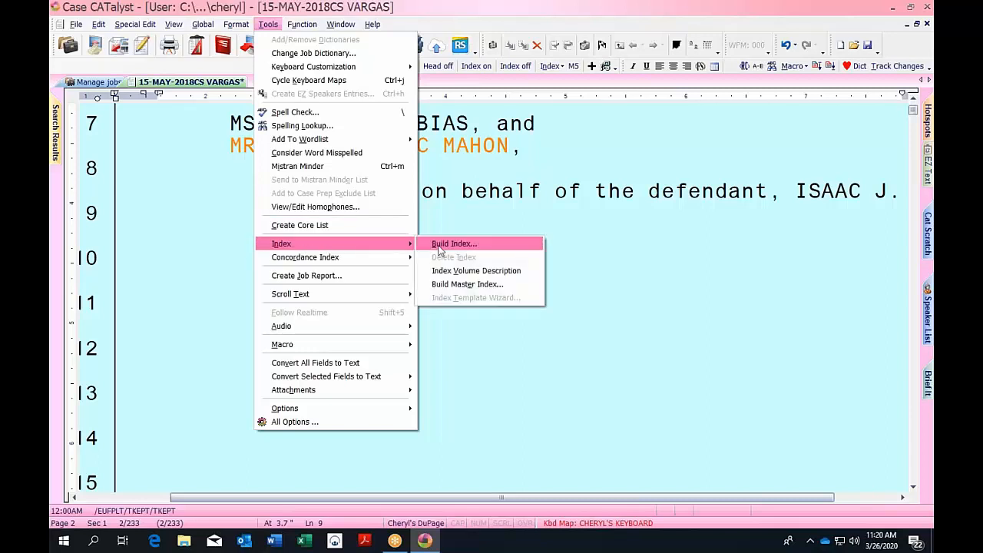
left_click(440, 247)
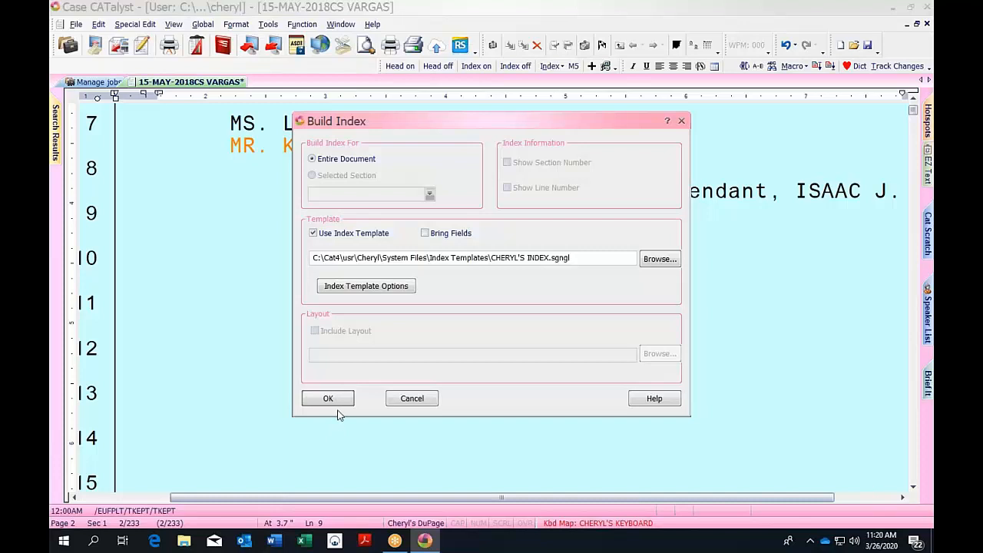
left_click(337, 398)
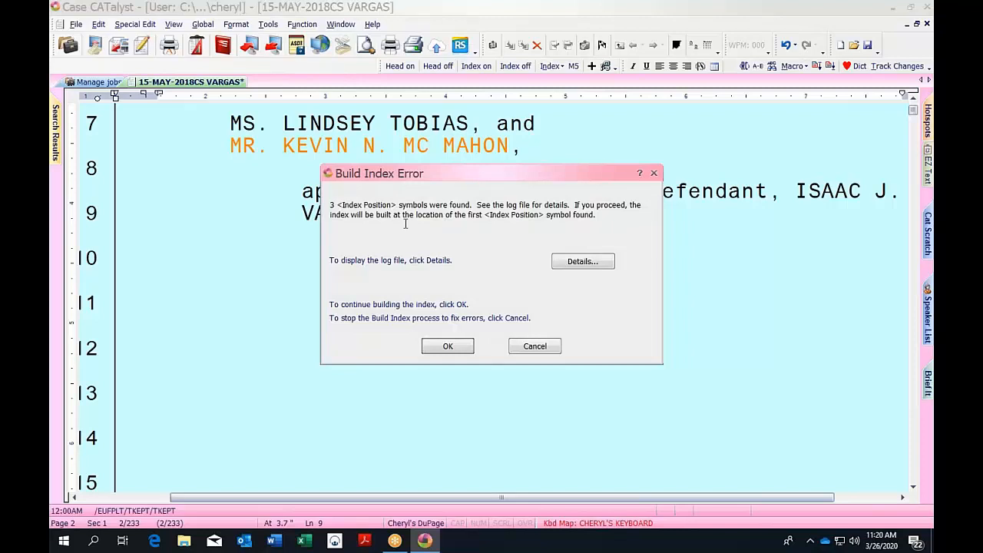
left_click(448, 346)
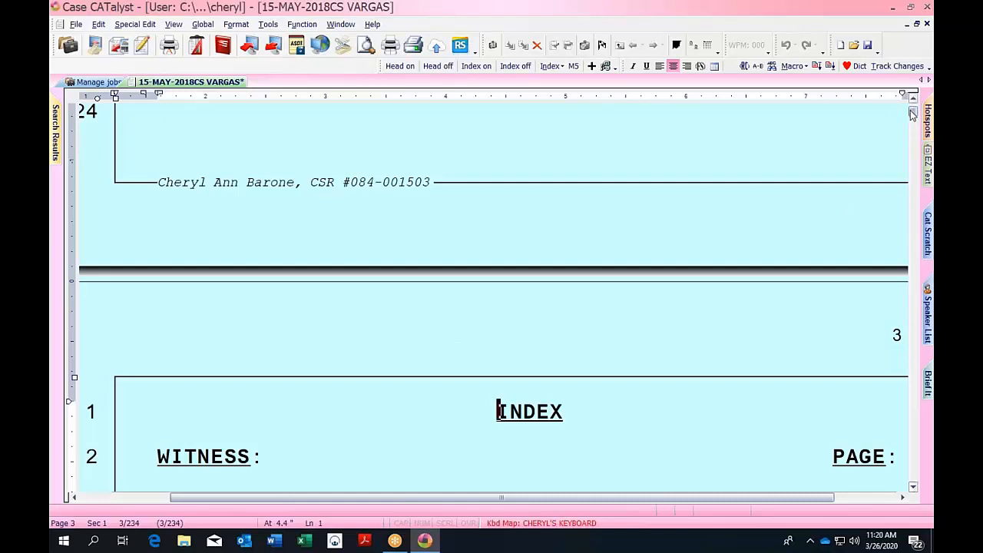
Review the new INDEX page entries down through the EXHIBITS section to page 4.
left_click_drag(913, 112, 913, 115)
key("Down")
key("Down")
key("Down")
key("Down")
key("Down")
key("Down")
key("Down")
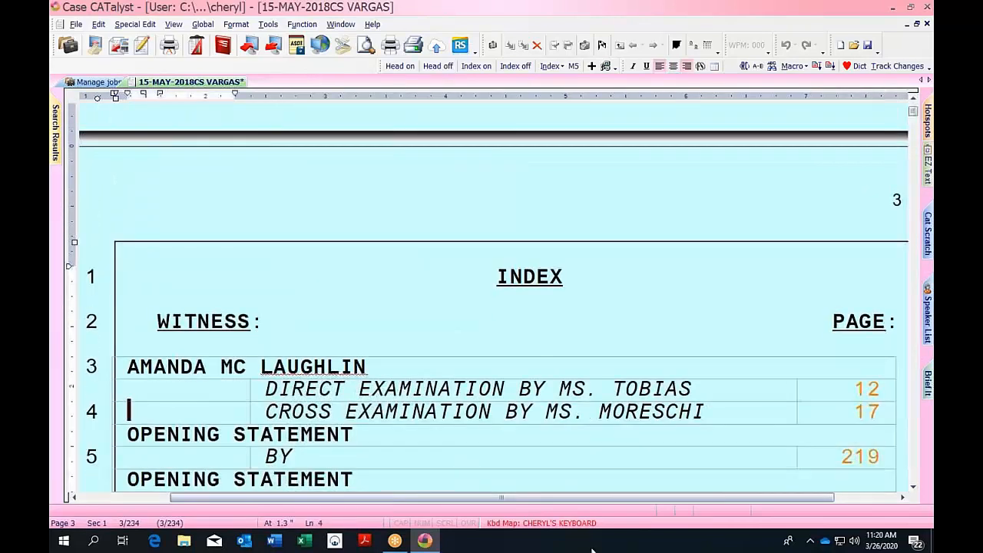
key("Down")
key("Down")
key("Down")
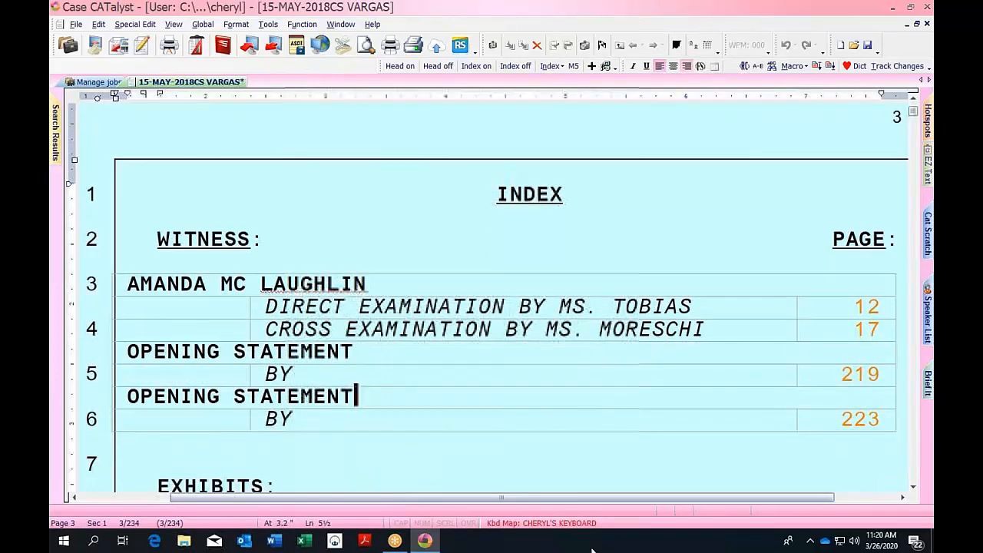
key("Down")
key("Down")
key("Down")
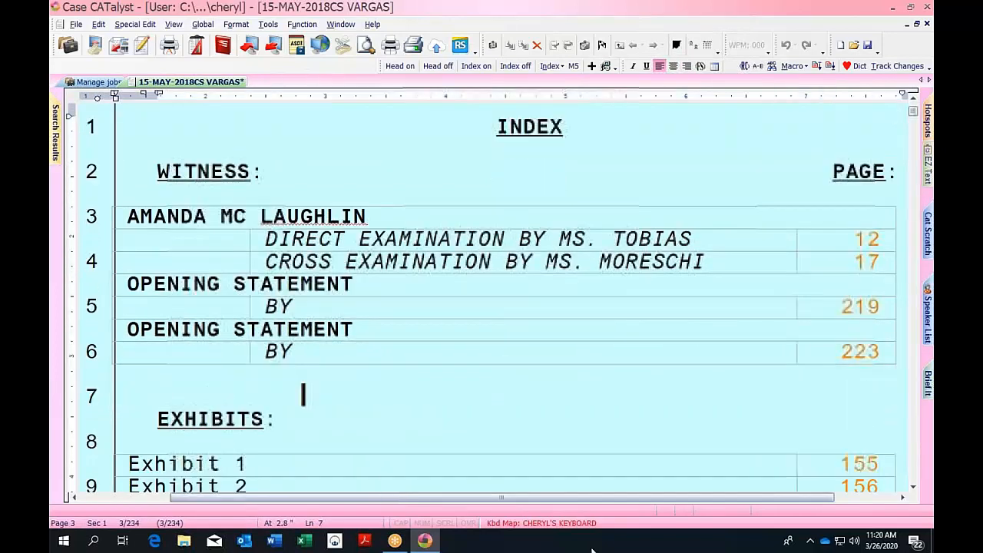
key("Down")
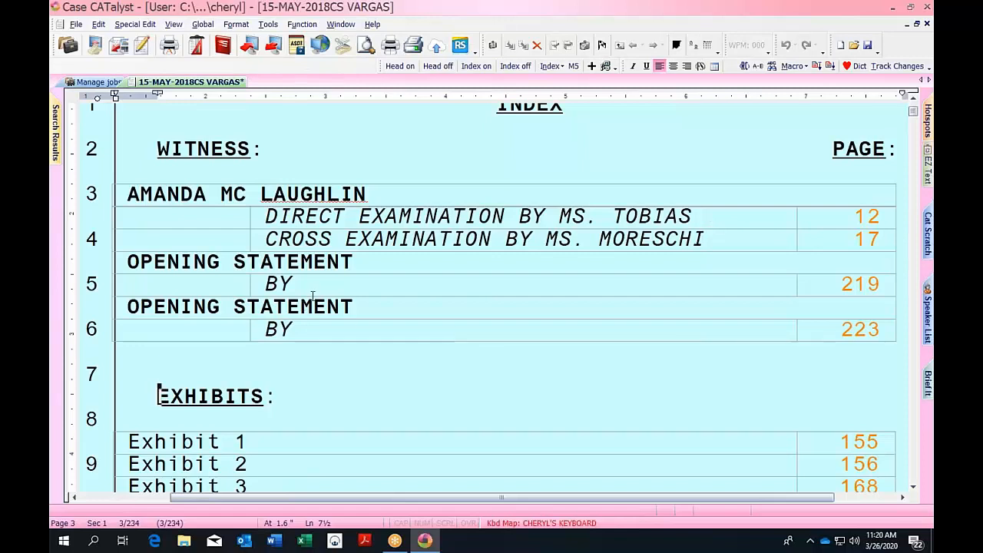
left_click(341, 284)
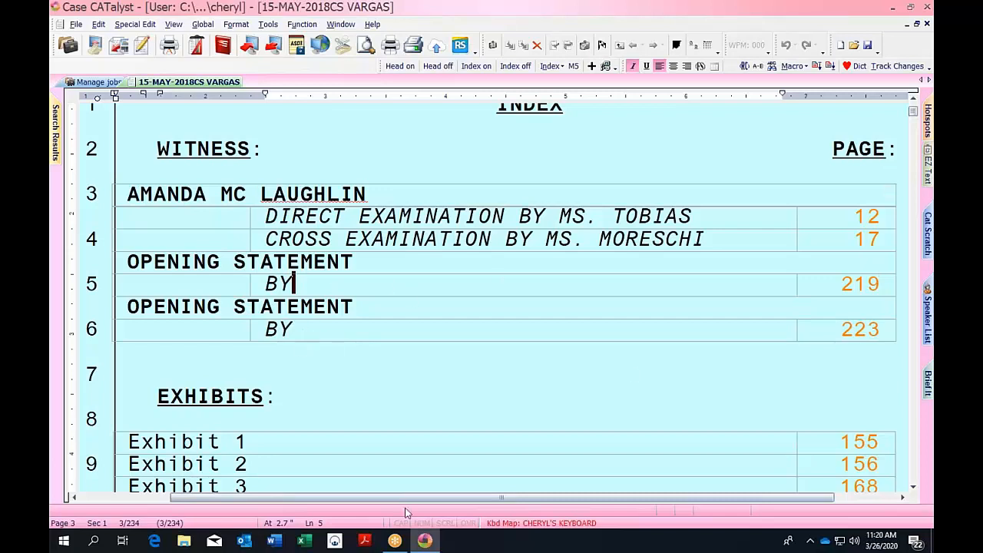
key("Down")
key("Down")
key("Down")
key("Down")
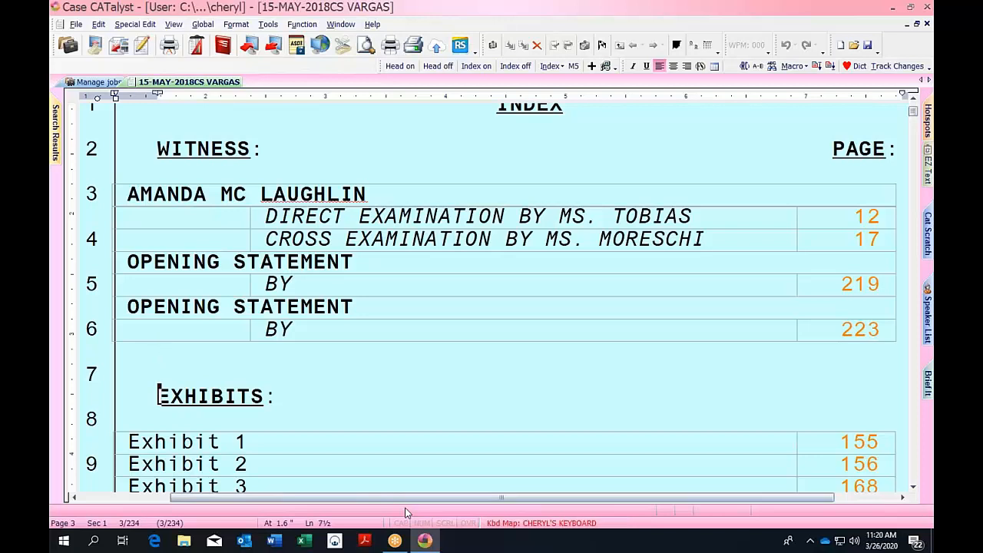
key("Down")
key("Down")
key("Down")
key("Down")
key("Page_Down")
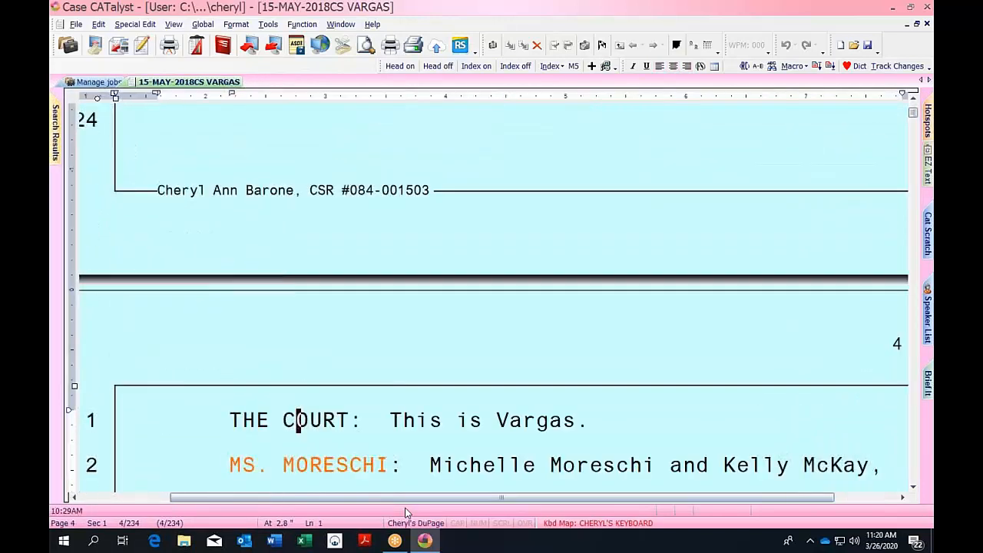
key("Page_Up")
key("Page_Up")
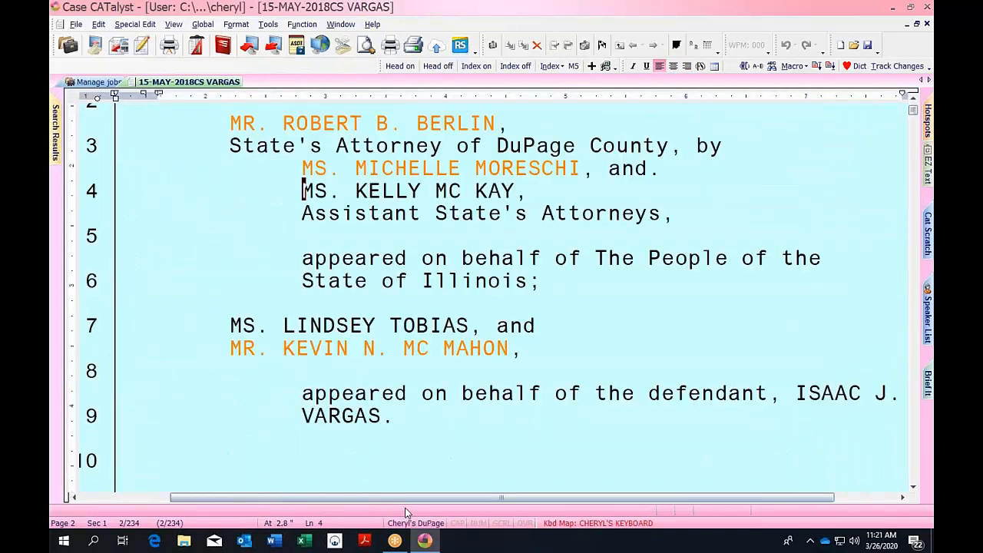
key("Up")
key("Up")
key("Up")
key("Page_Up")
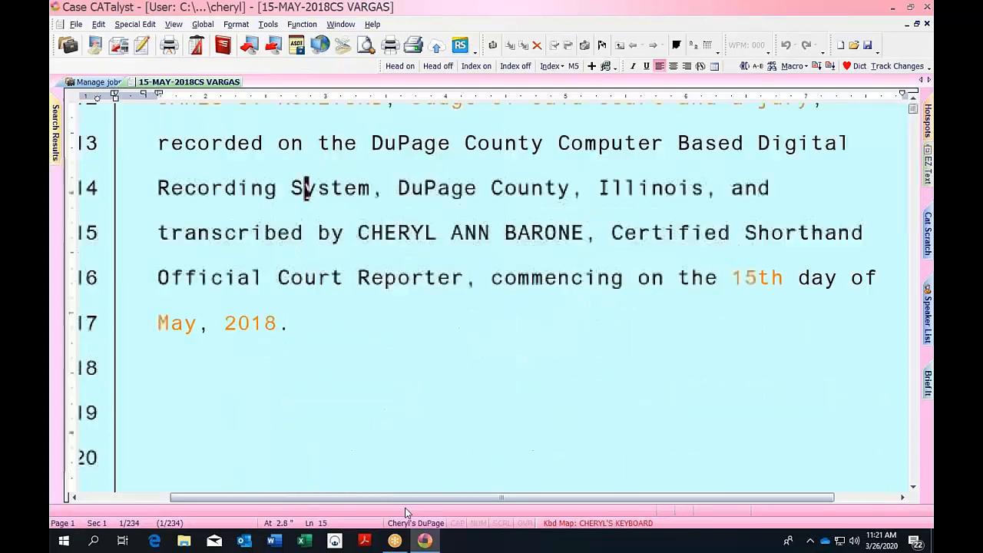
key("Up")
key("Up")
key("Up")
key("Up")
key("Up")
key("Up")
key("Up")
key("Up")
key("Up")
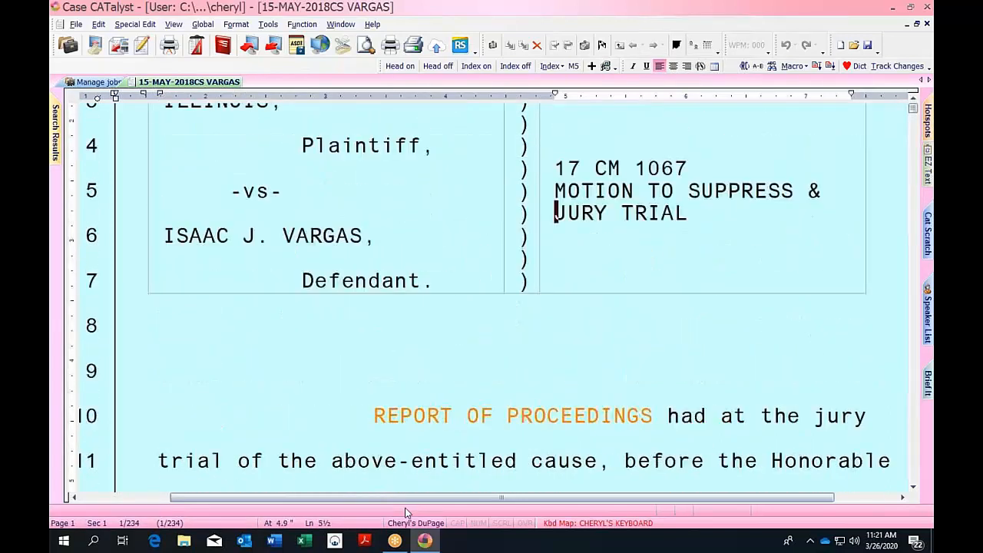
key("Up")
key("Up")
key("Up")
key("Up")
key("Up")
key("Up")
key("Up")
key("Up")
key("Up")
key("Up")
key("Up")
key("Up")
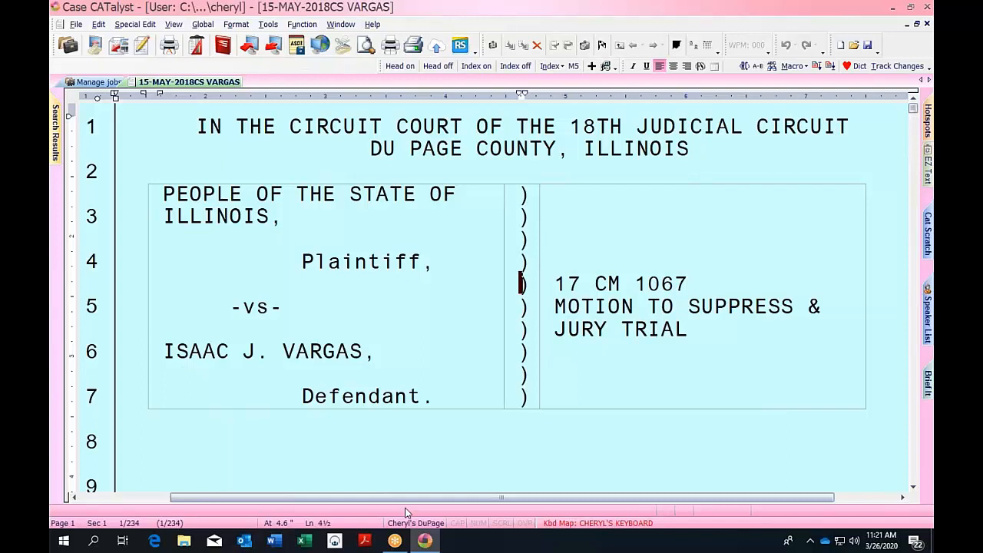
left_click(931, 26)
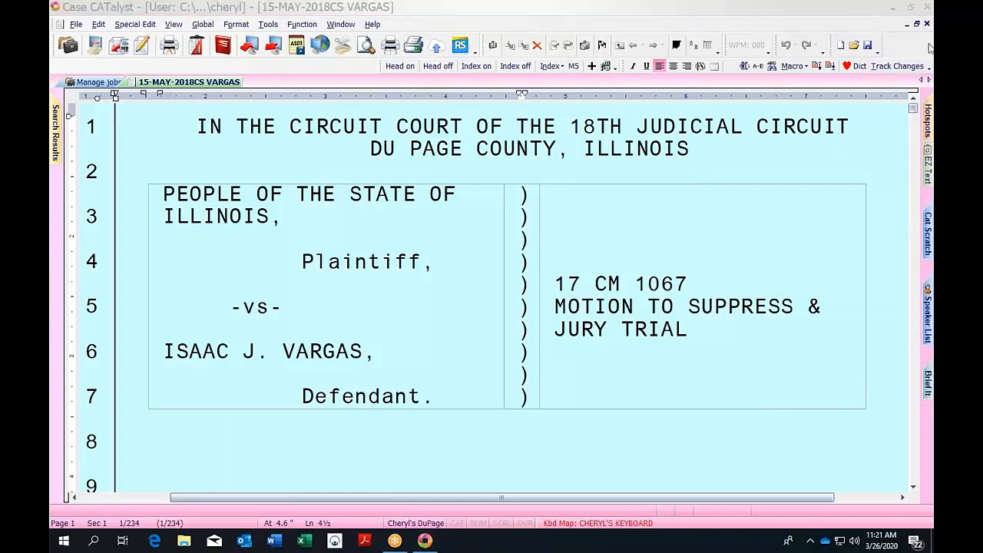
left_click(927, 28)
Close the VARGAS transcript and browse the jobs in the Includes case.
left_click(927, 25)
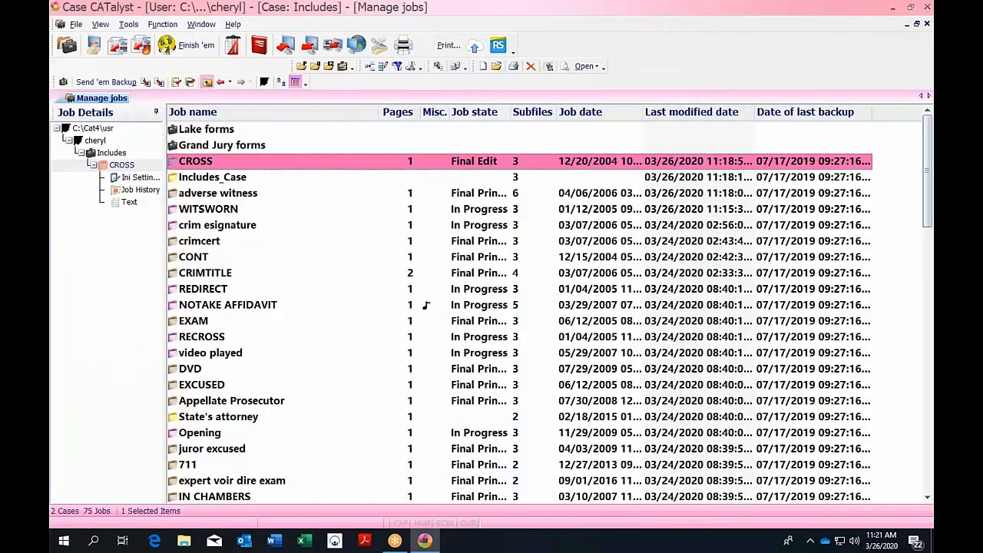
left_click(207, 82)
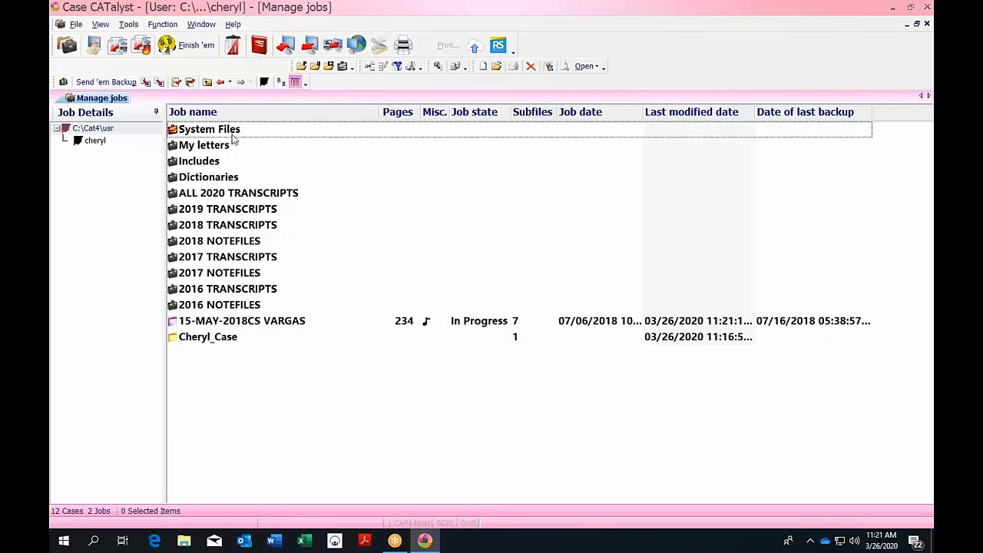
left_click(232, 24)
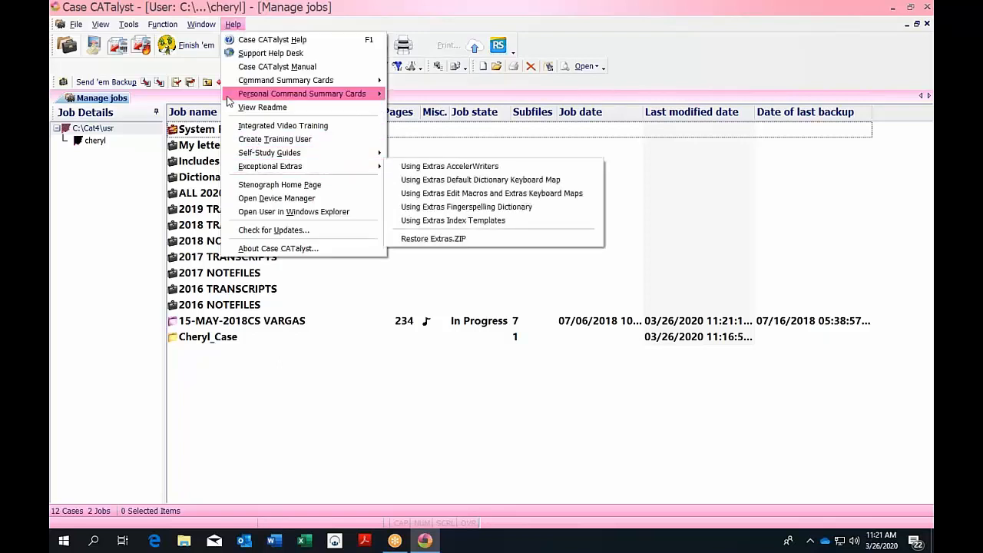
left_click(353, 306)
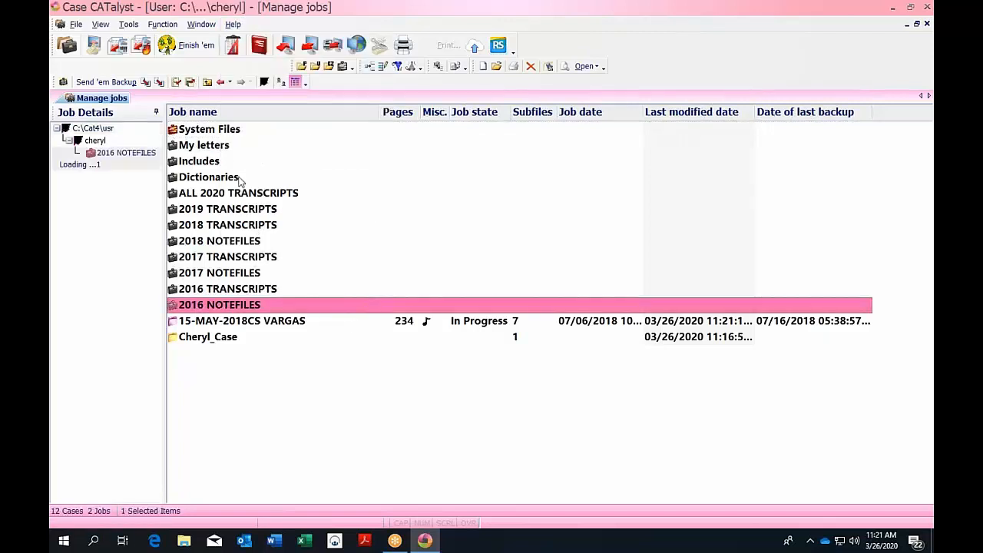
left_click(220, 163)
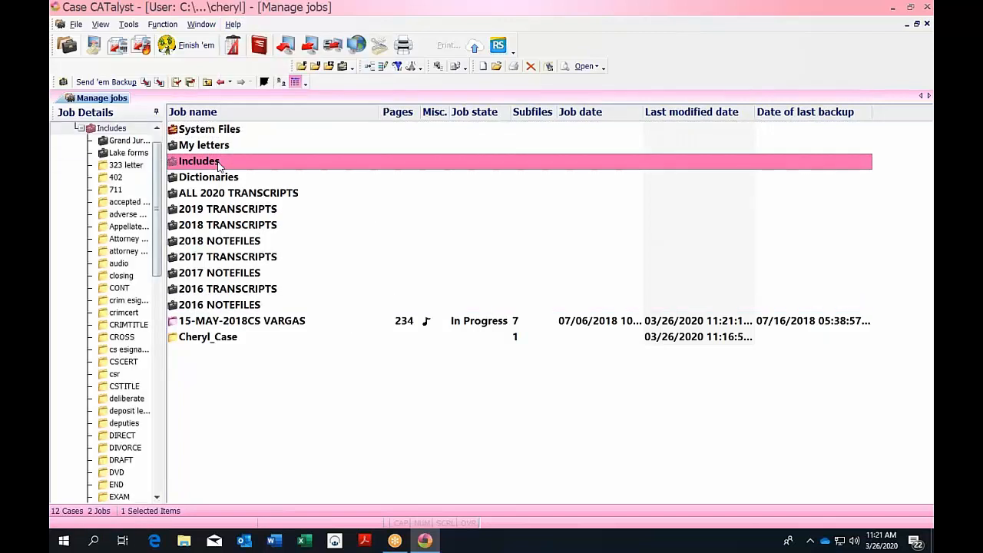
left_click(220, 163)
double_click(402, 165)
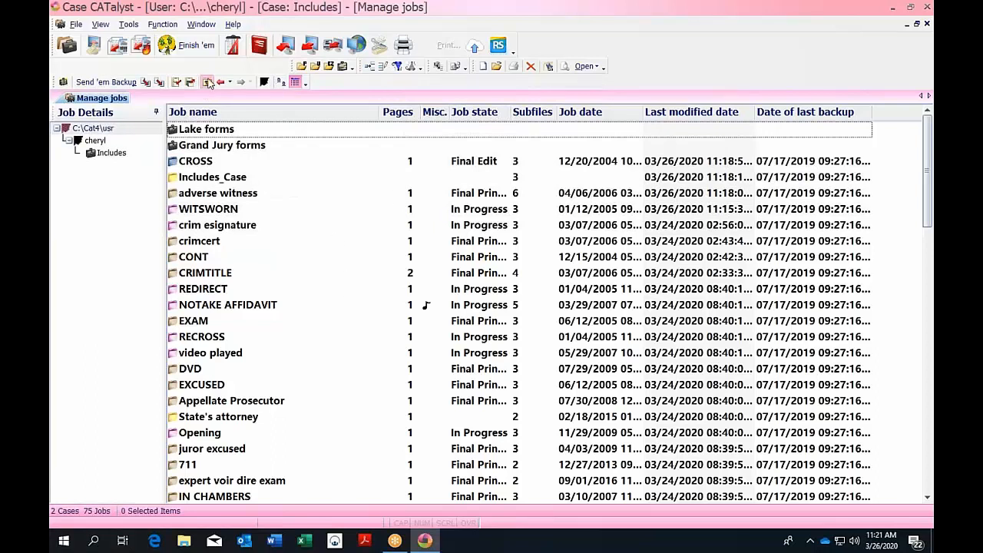
Go back to the user's case list and open the System Files case.
left_click(208, 82)
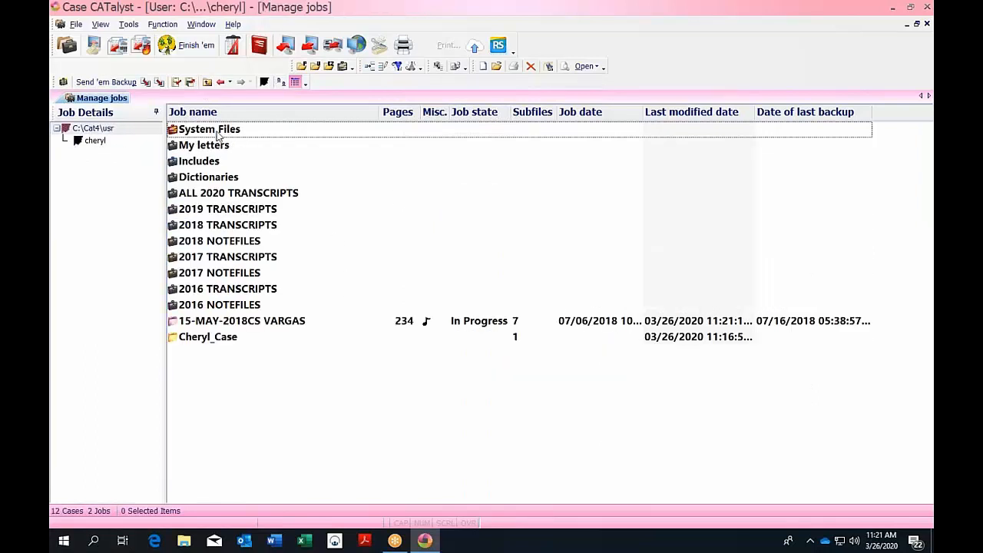
left_click(219, 132)
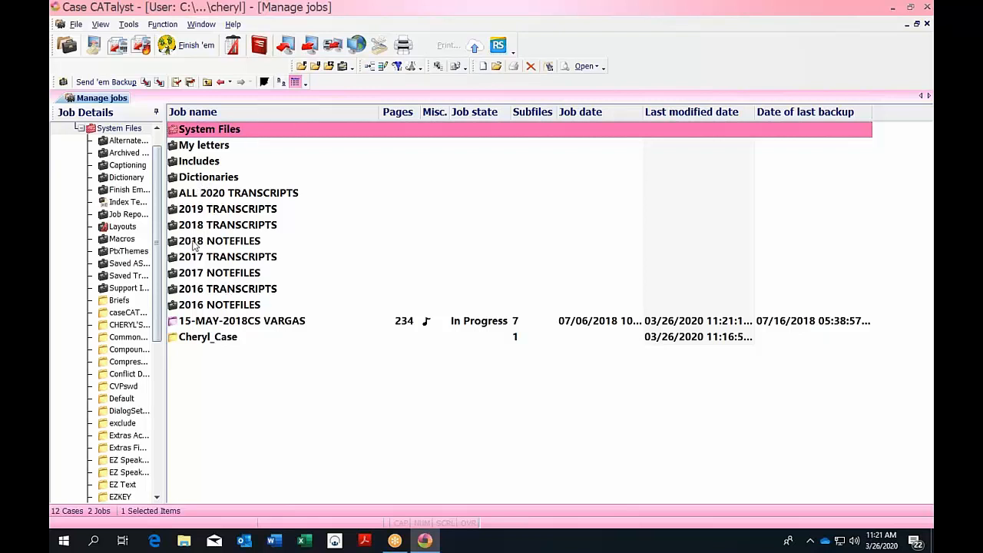
left_click(207, 83)
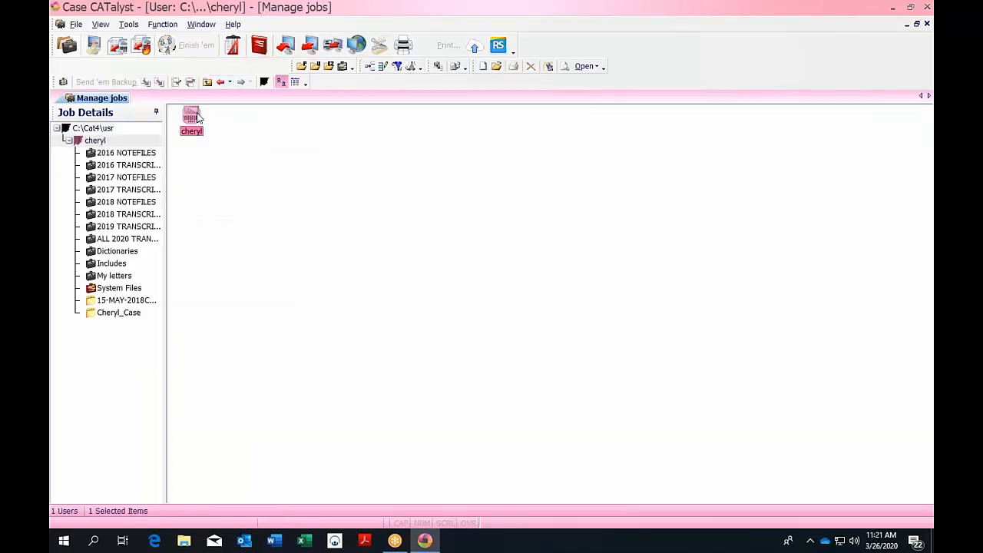
double_click(193, 120)
double_click(219, 132)
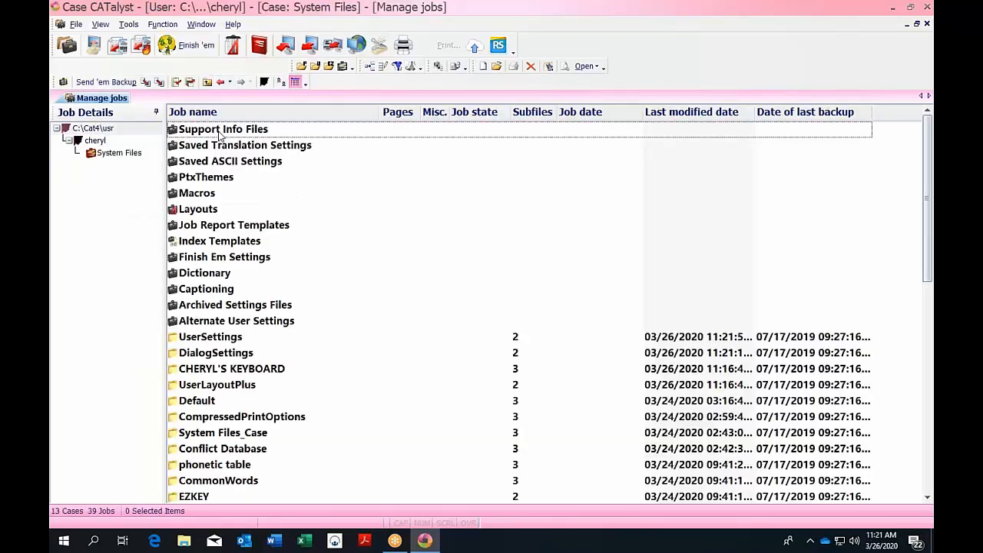
Open Index Templates, sort it by job name, then go up two levels to the case list.
double_click(220, 241)
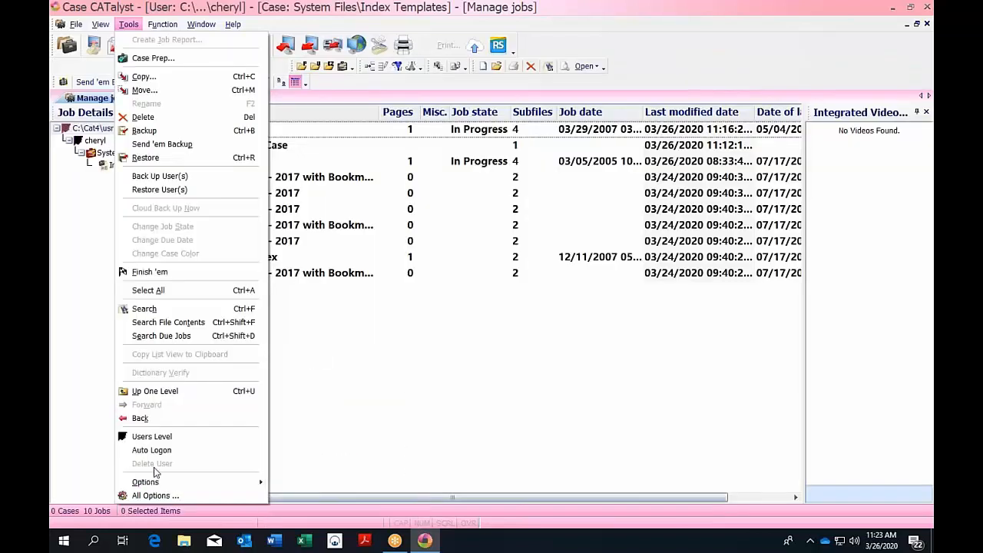
left_click(335, 117)
left_click(336, 117)
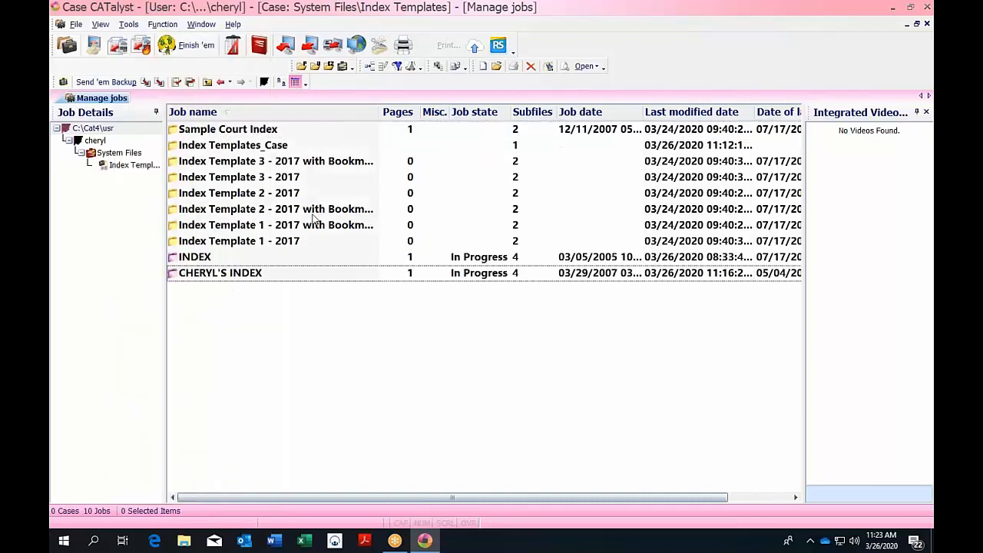
left_click(207, 82)
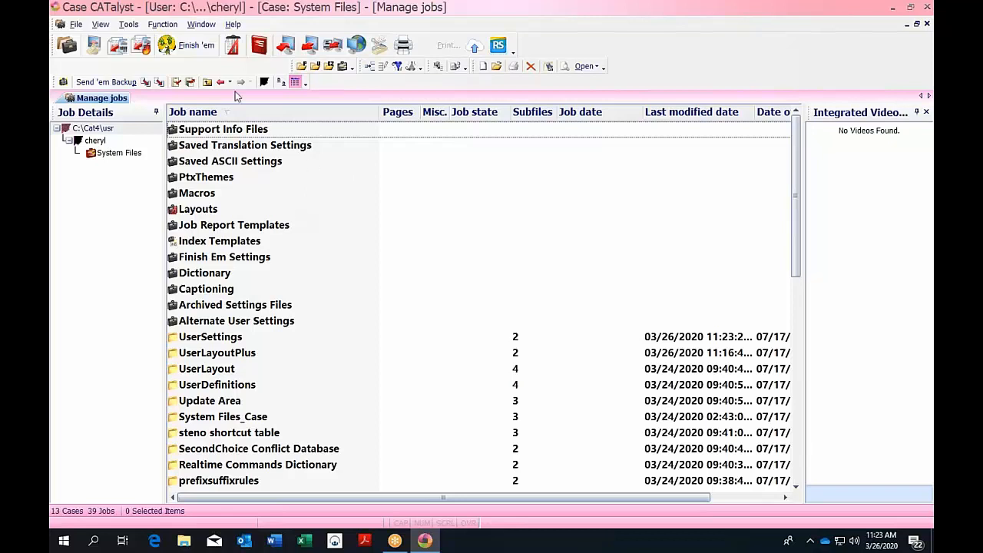
left_click(207, 82)
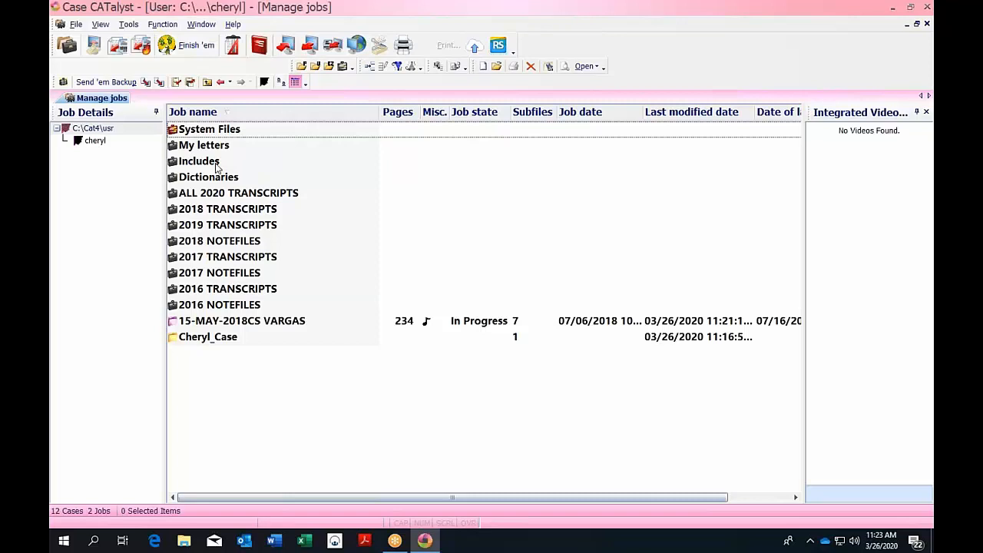
Open the 15-MAY-2018CS VARGAS job and scroll to Exhibits 1–3 at pages 155, 156, 168.
left_click(284, 323)
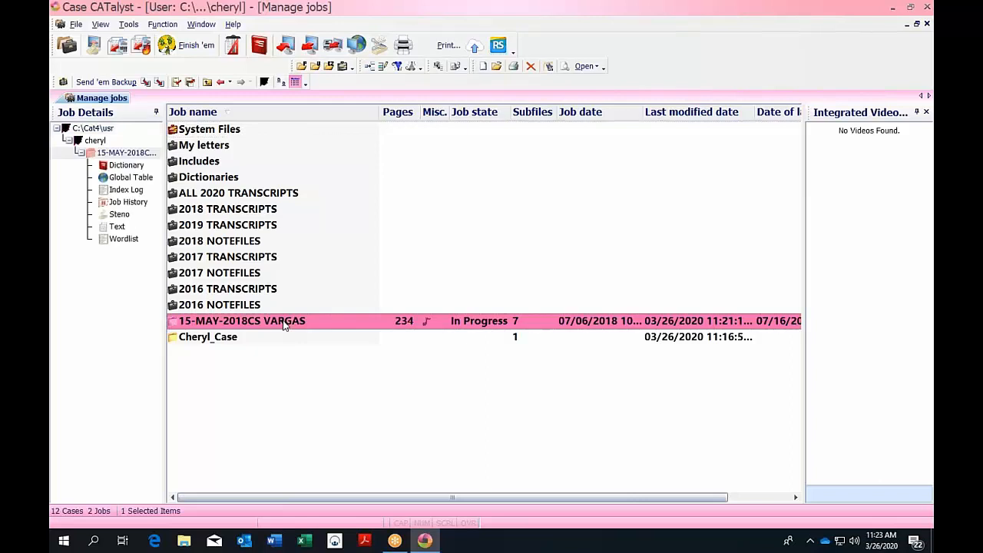
double_click(284, 323)
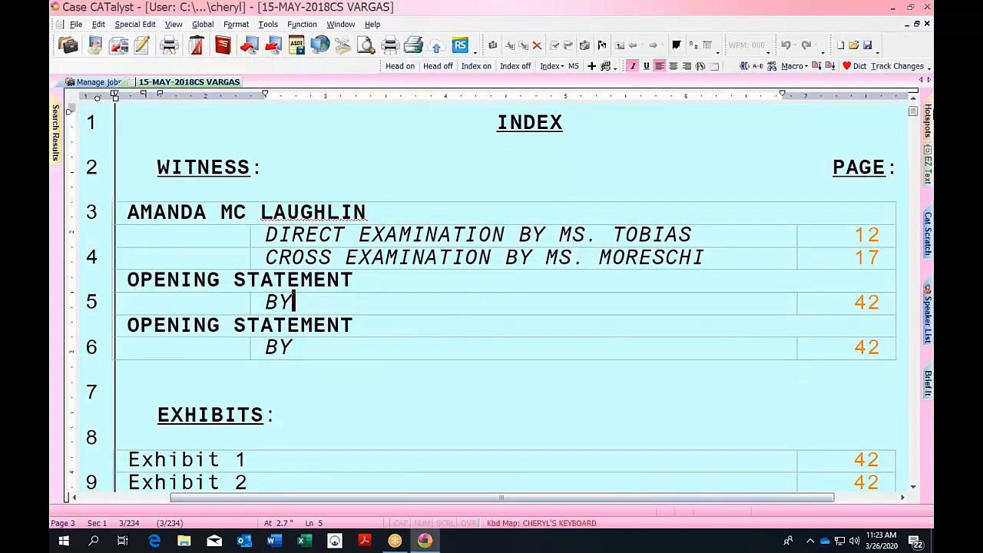
left_click_drag(913, 111, 913, 113)
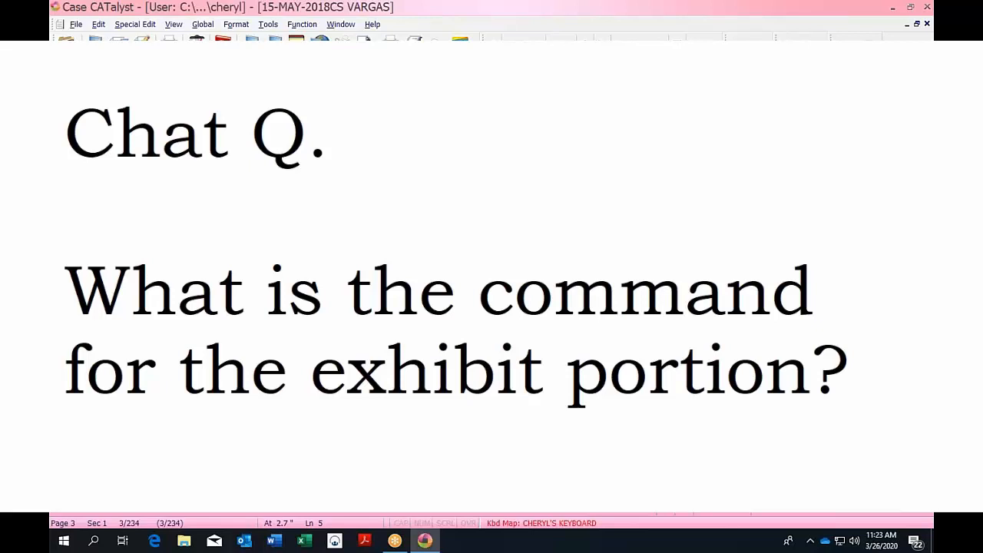
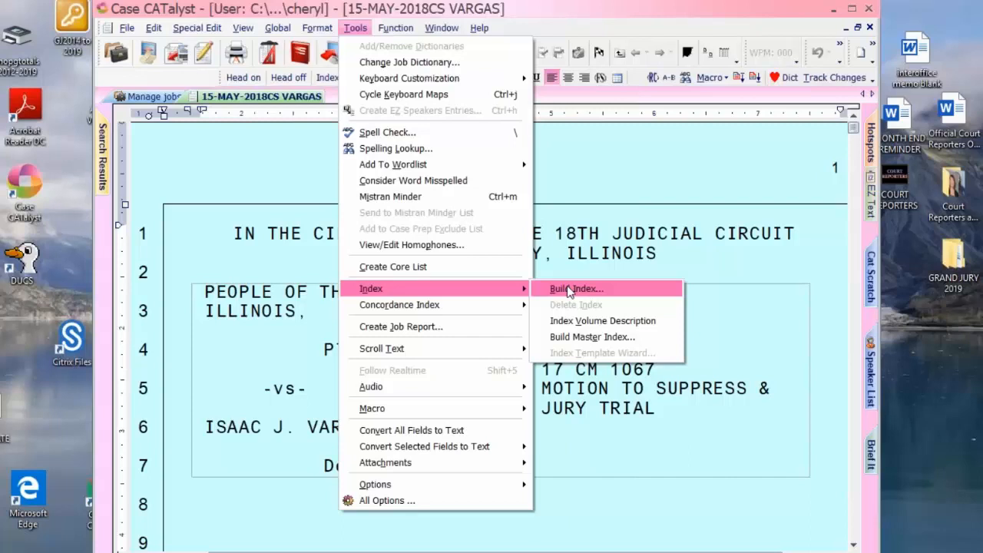
Start a Build Index for the whole VARGAS transcript, loading the INDEX.sgngl template instead of CHERYL'S INDEX.
left_click(569, 290)
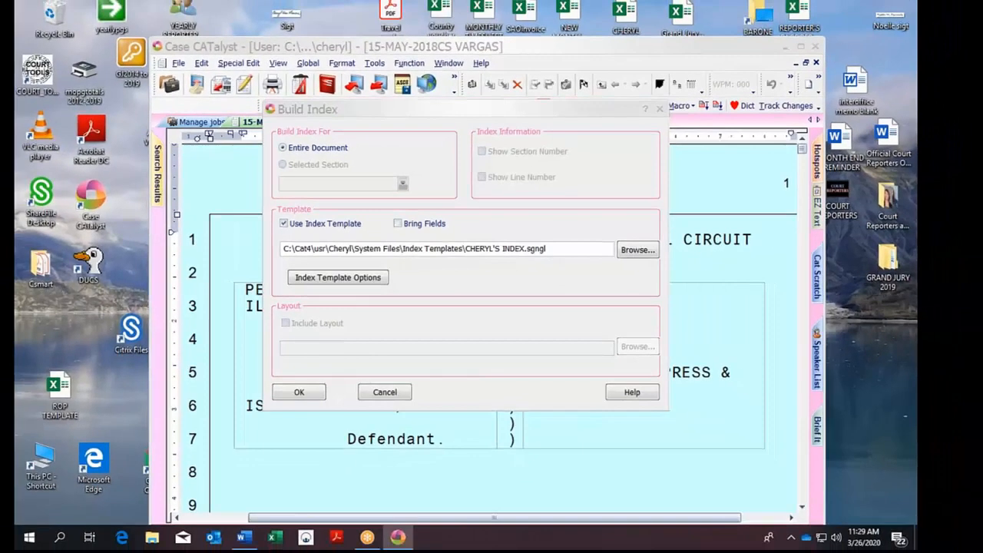
left_click(660, 246)
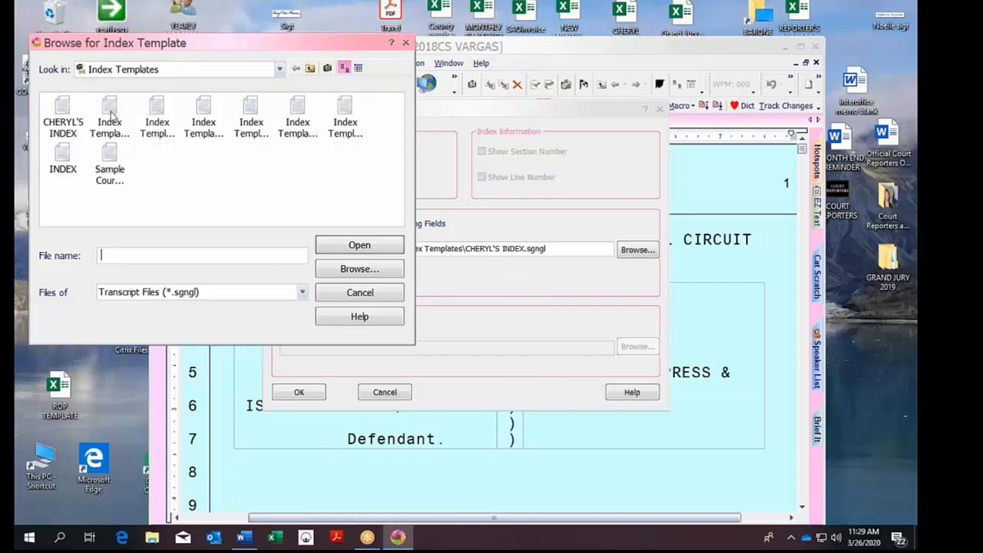
left_click(63, 165)
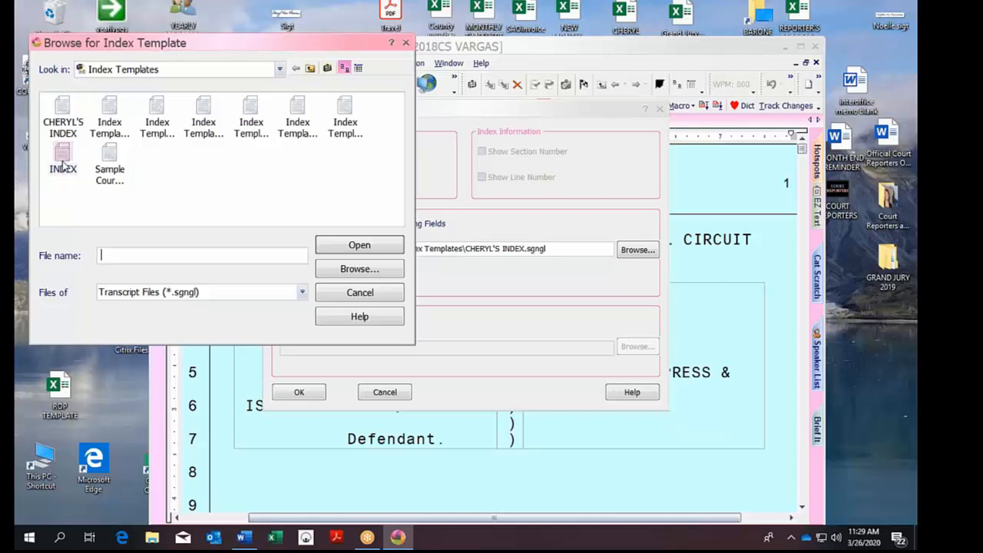
left_click(369, 246)
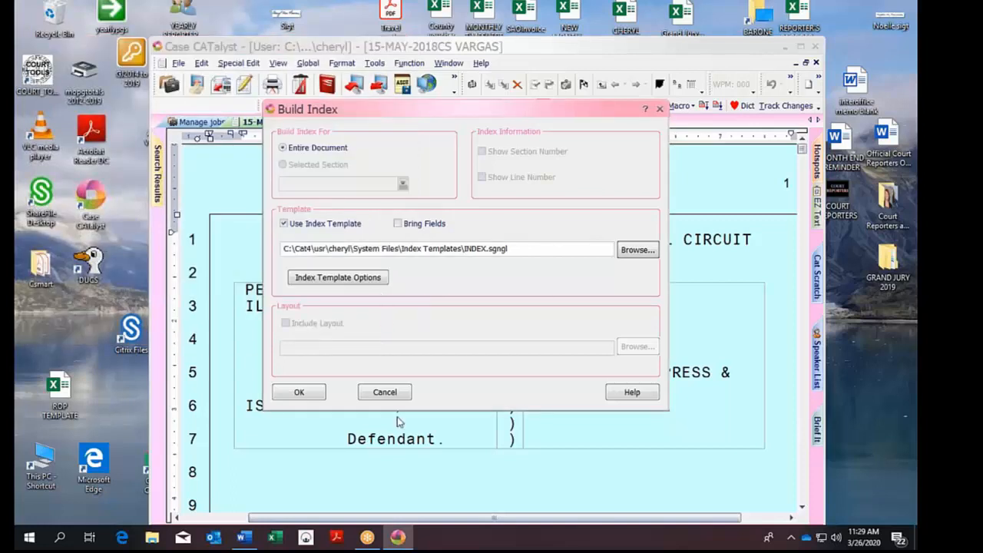
Accept the INDEX template options unchanged, run the build, and proceed past the two-Index-Position warning.
left_click(374, 278)
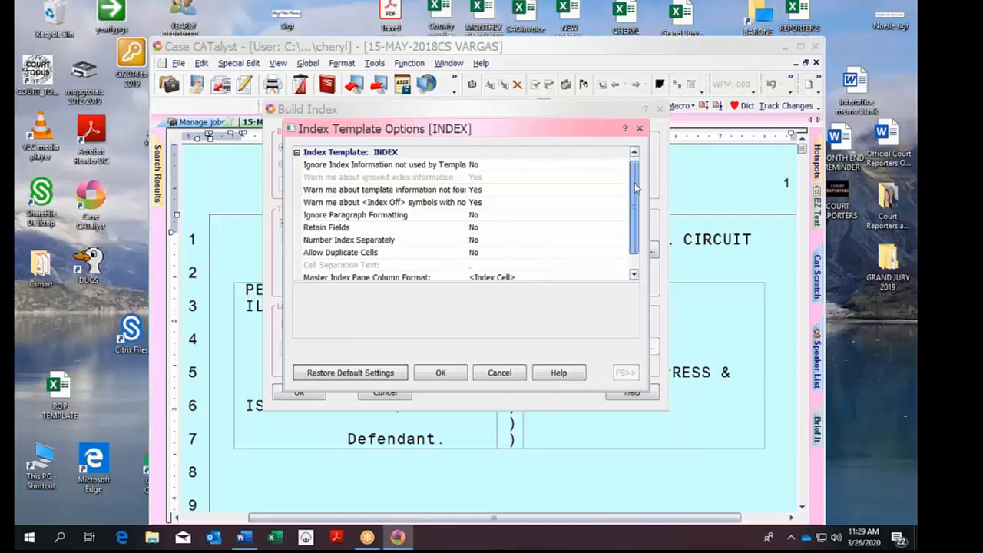
left_click_drag(635, 181, 634, 200)
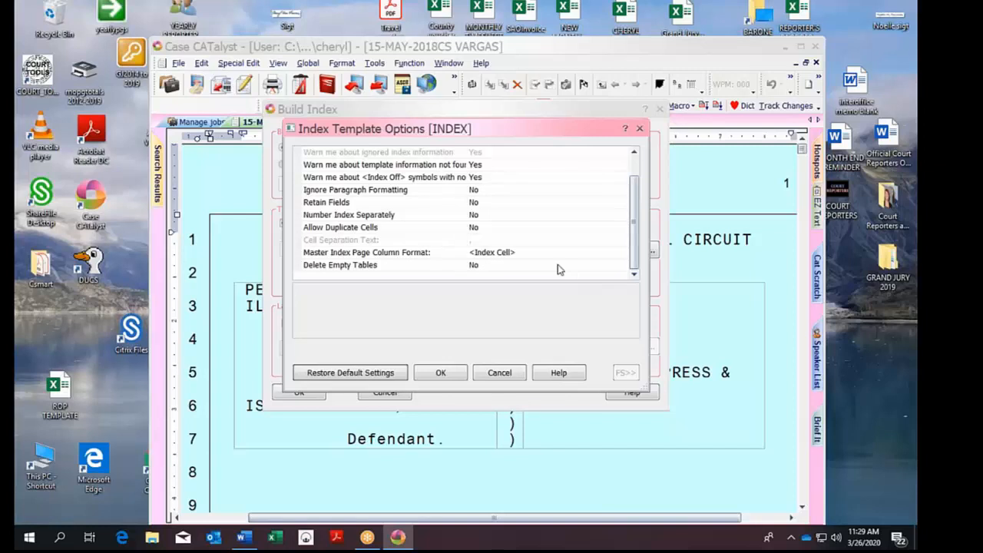
left_click(440, 373)
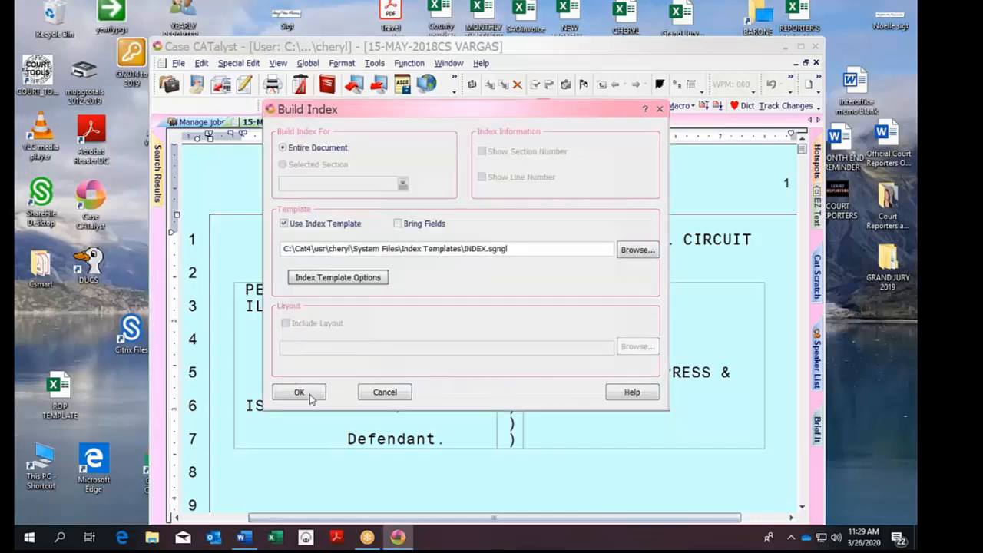
left_click(299, 392)
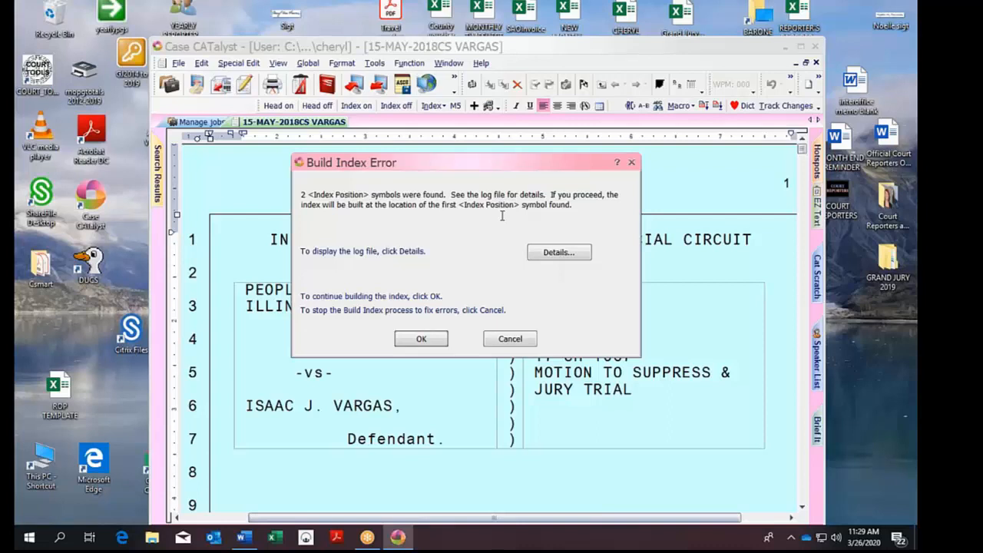
left_click(421, 340)
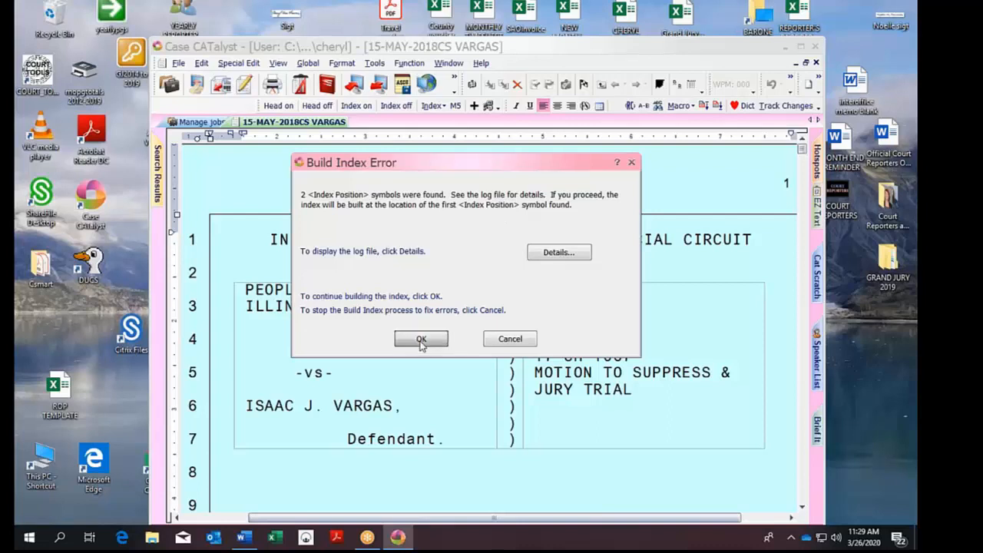
Search the transcript for 'ex' and jump to Exhibit 1 on page 155, line 18.
key("Down")
key("Down")
key("Down")
key("Down")
key("Down")
key("Down")
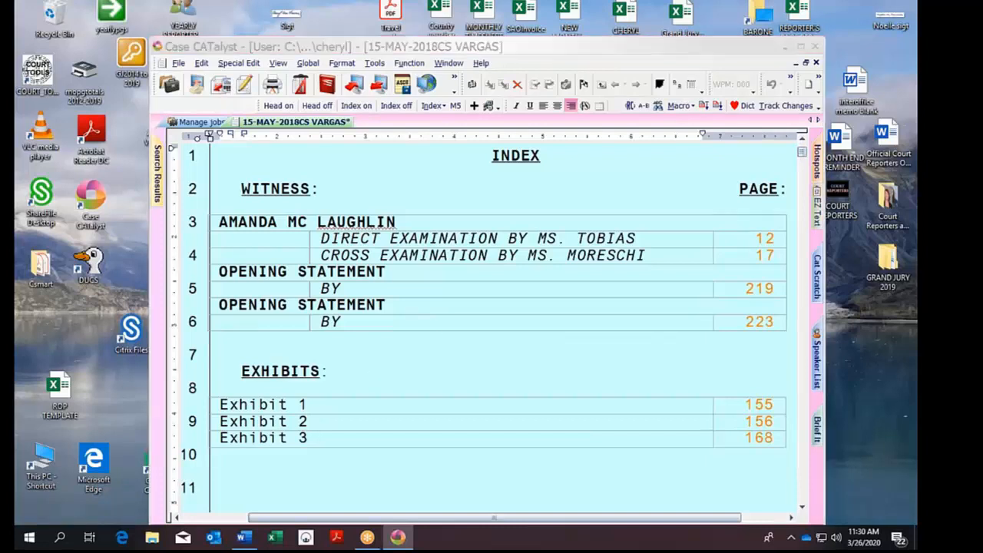
key("F5")
type("exhibit")
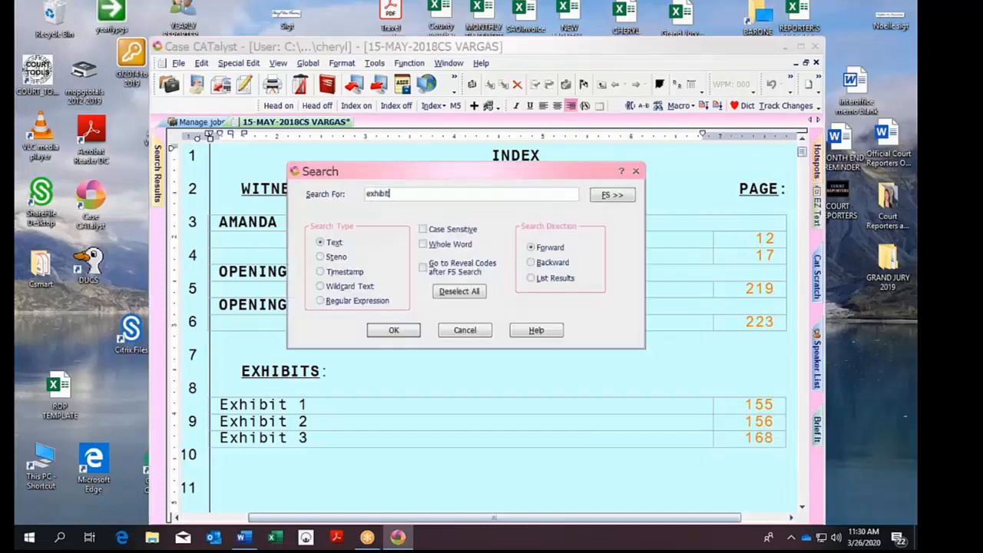
key("Return")
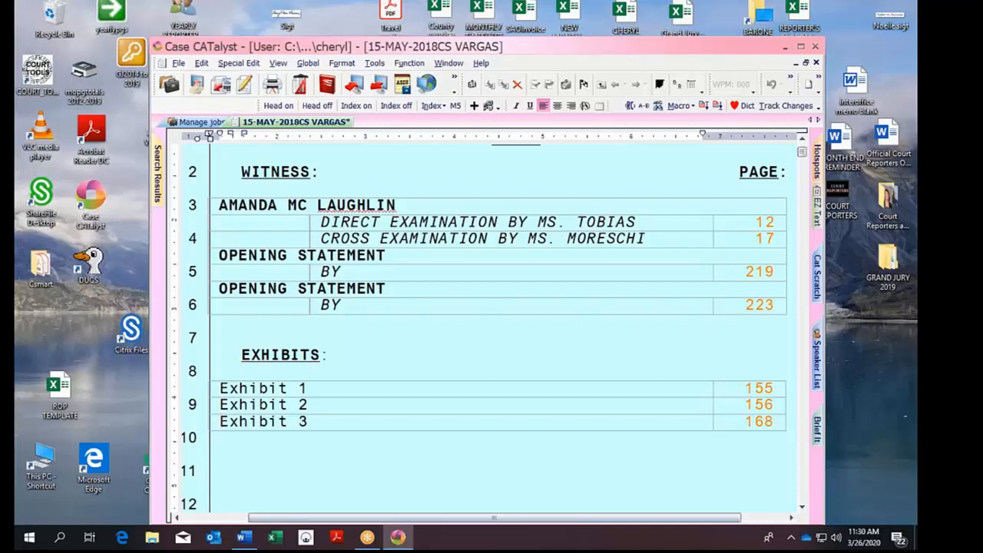
key("F3")
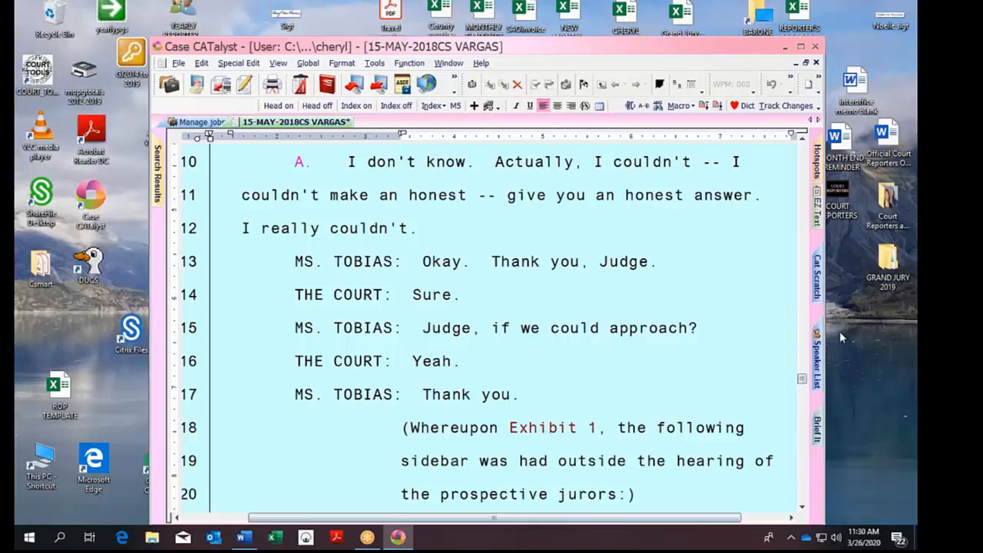
left_click_drag(612, 45, 540, 1)
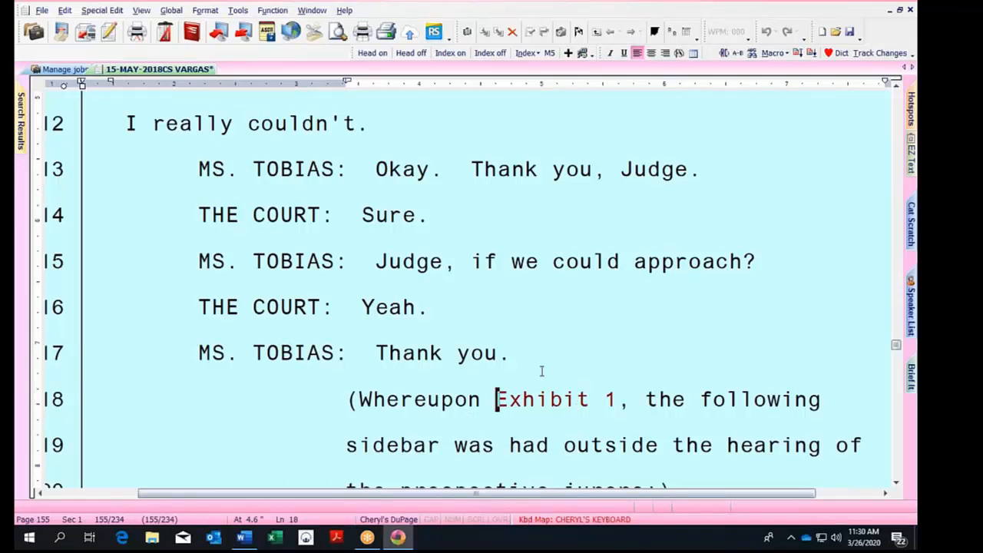
With codes revealed, delete the <Index Off B> code right after Exhibit 1 on page 155.
key("alt+F3")
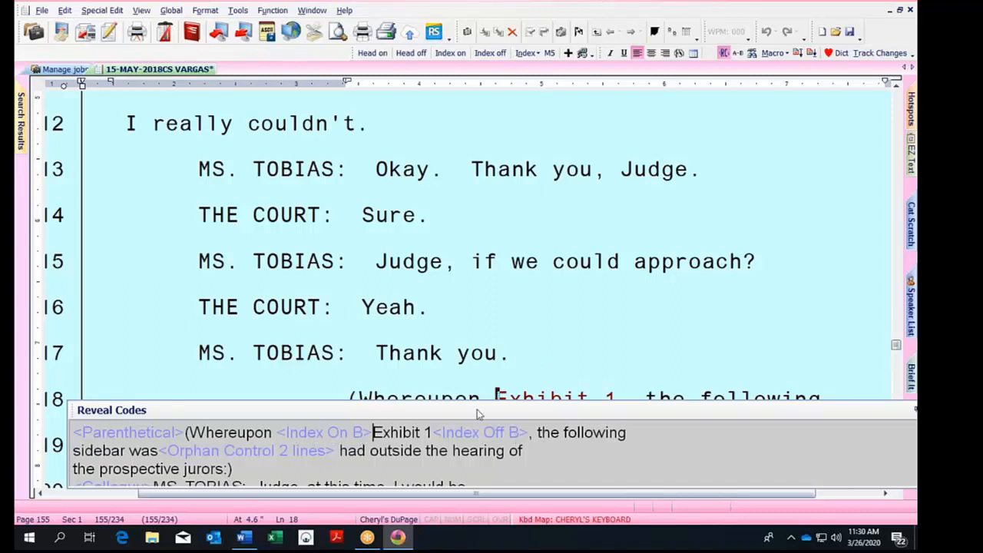
key("Left")
left_click(620, 391)
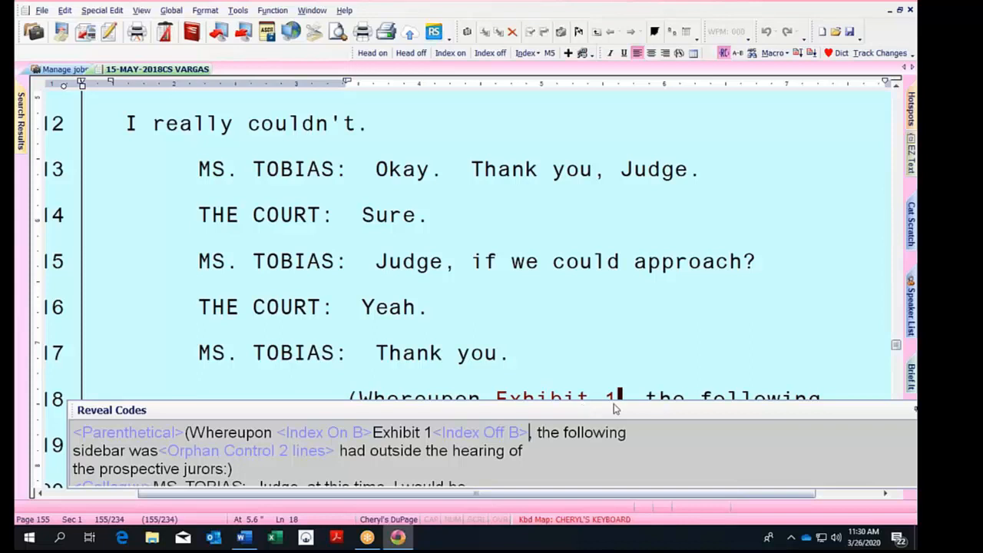
left_click_drag(607, 410, 603, 407)
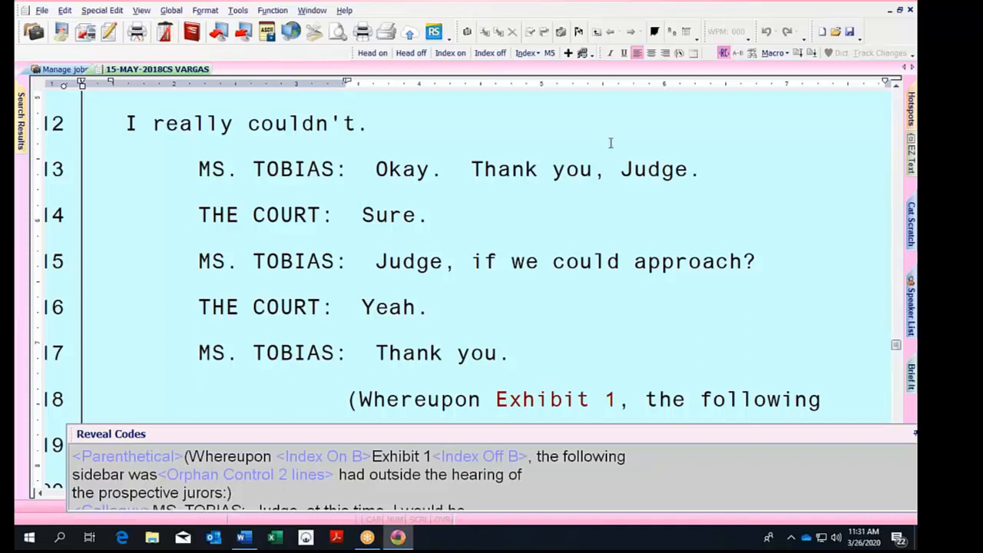
left_click(621, 398)
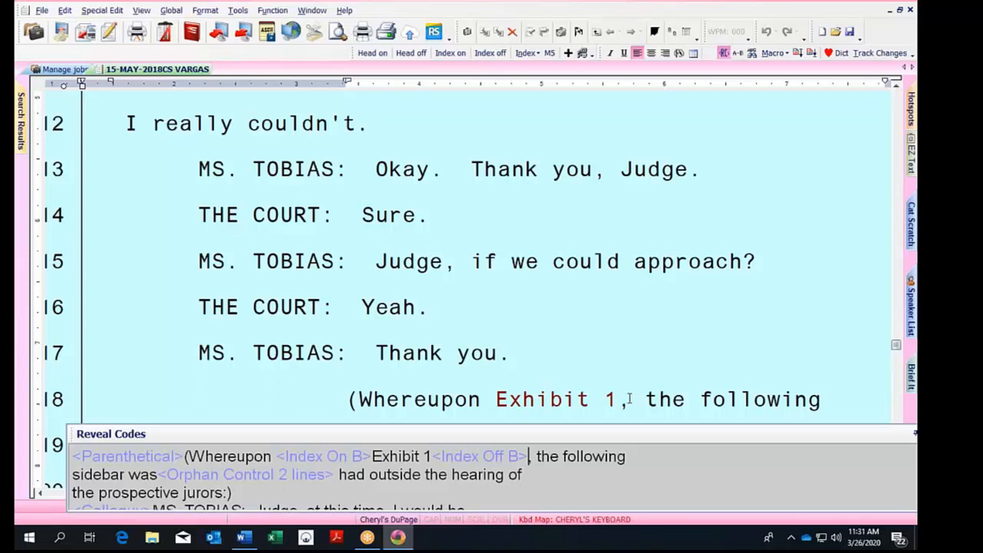
left_click(509, 457)
key("Delete")
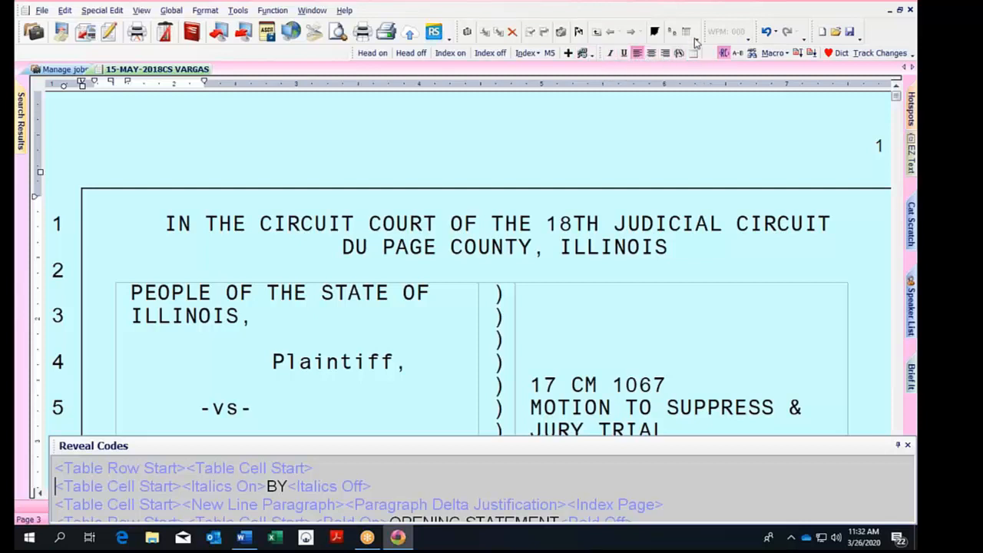
Browse the format symbol list from page 1's caption cell, then close it without inserting anything.
left_click(533, 315)
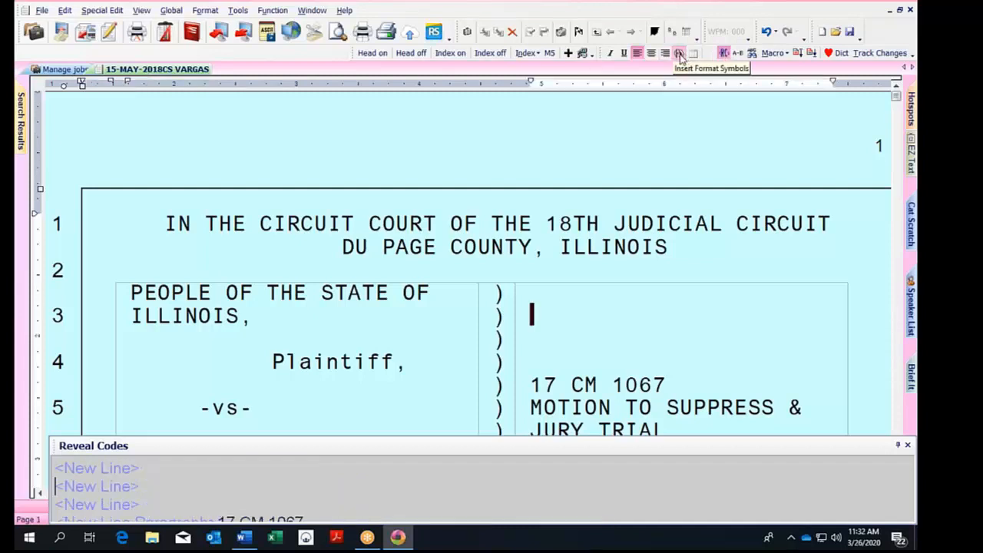
left_click(679, 53)
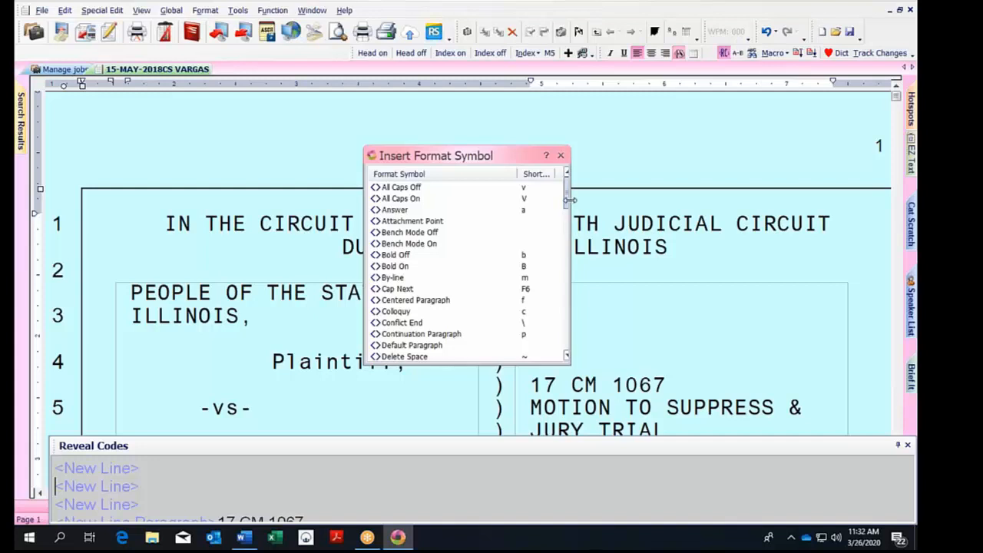
left_click_drag(568, 202, 568, 237)
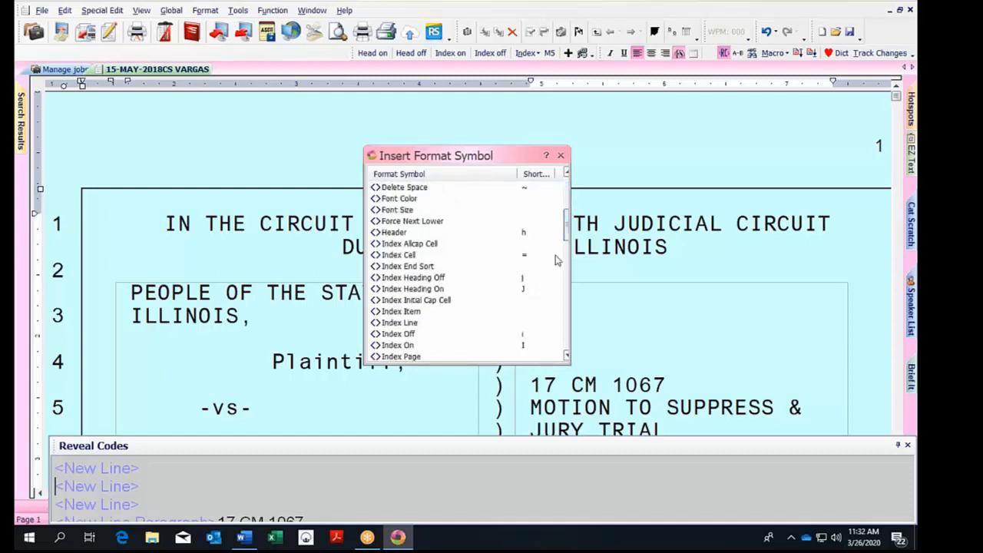
left_click(567, 357)
left_click(567, 357)
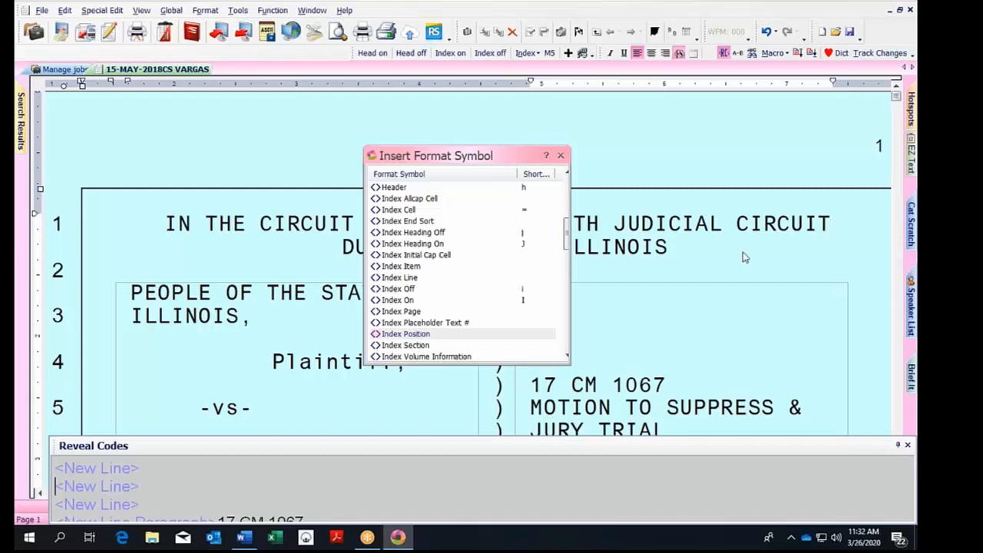
left_click(603, 311)
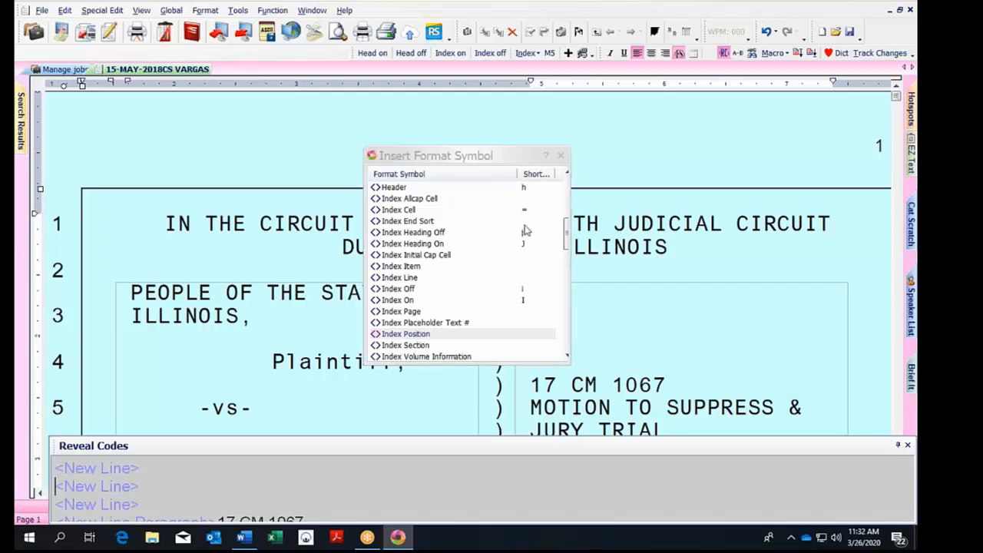
left_click(560, 155)
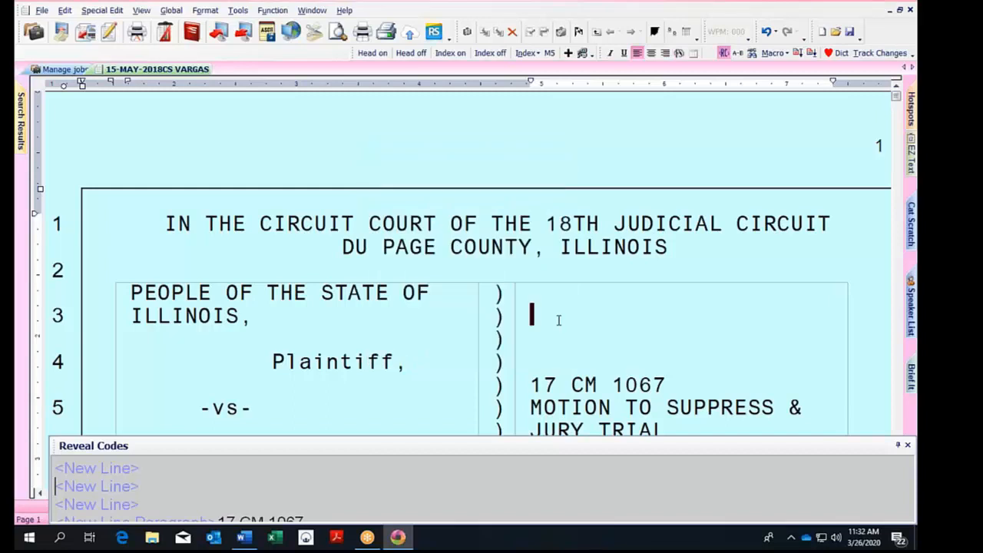
Insert an Index Position symbol on the blank line 8 of page 4.
key("Down")
key("Down")
key("Down")
key("Down")
key("Down")
key("Down")
key("Down")
key("Down")
key("Down")
key("Down")
key("Down")
key("Down")
key("Down")
key("Down")
key("Down")
key("Down")
key("Down")
key("Down")
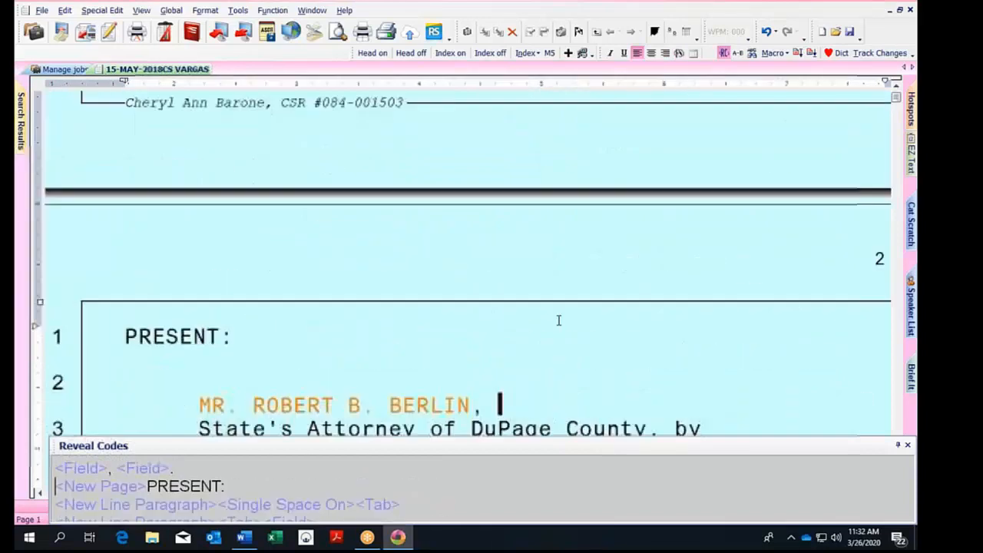
key("Down")
key("Down")
key("Down")
key("Down")
key("Down")
key("Down")
key("Down")
key("Down")
key("Down")
key("Down")
key("Down")
key("Down")
key("Down")
key("Down")
key("Down")
key("Down")
key("Down")
key("Down")
key("Down")
key("Down")
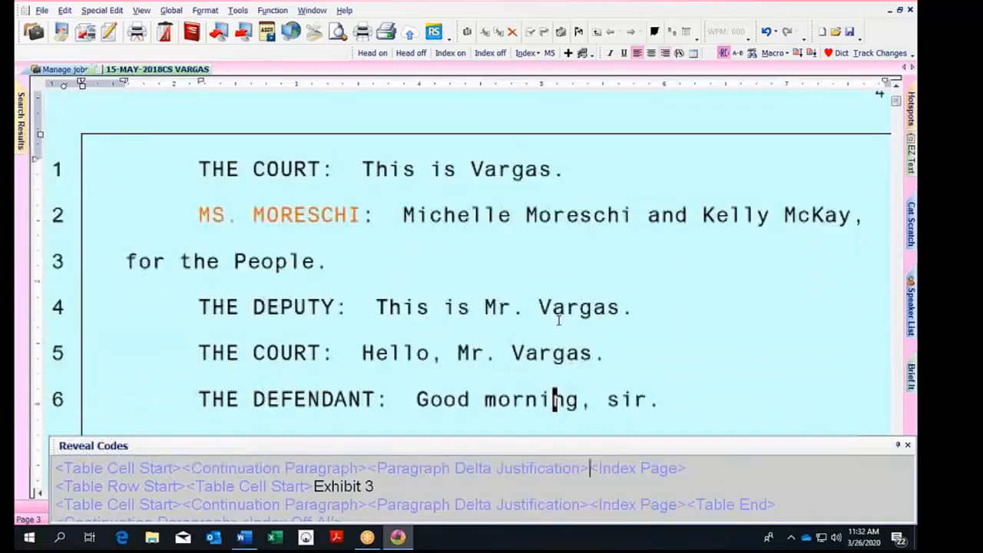
key("Down")
key("Down")
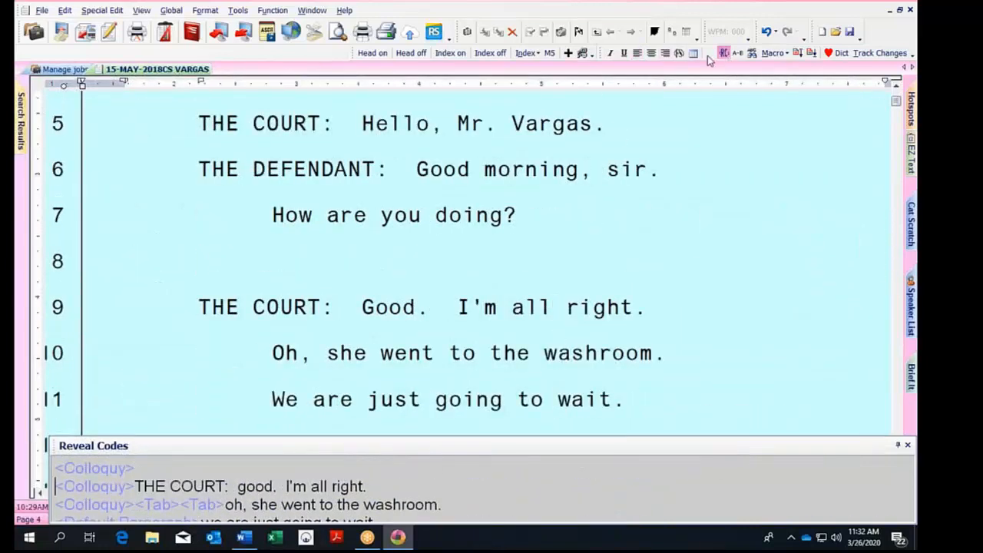
left_click(681, 55)
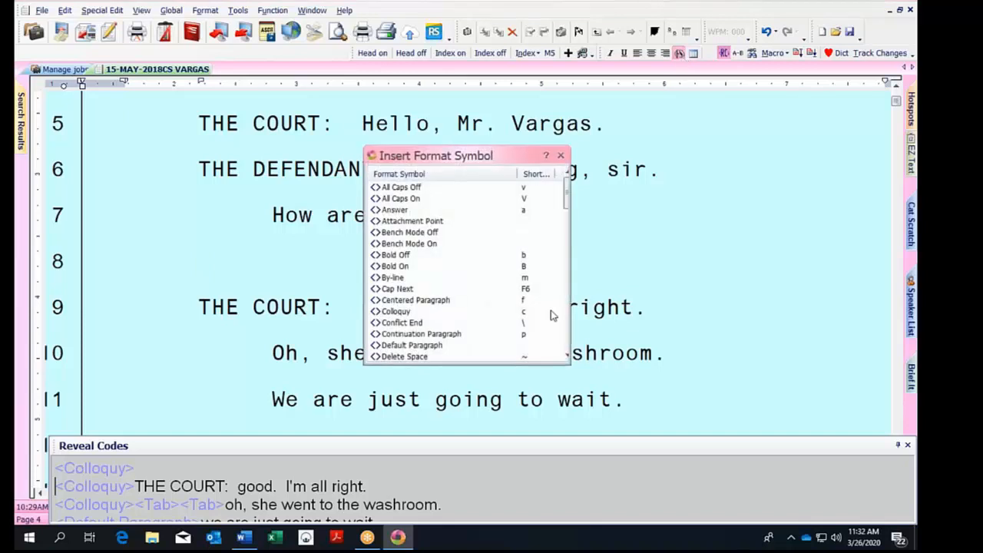
key("i")
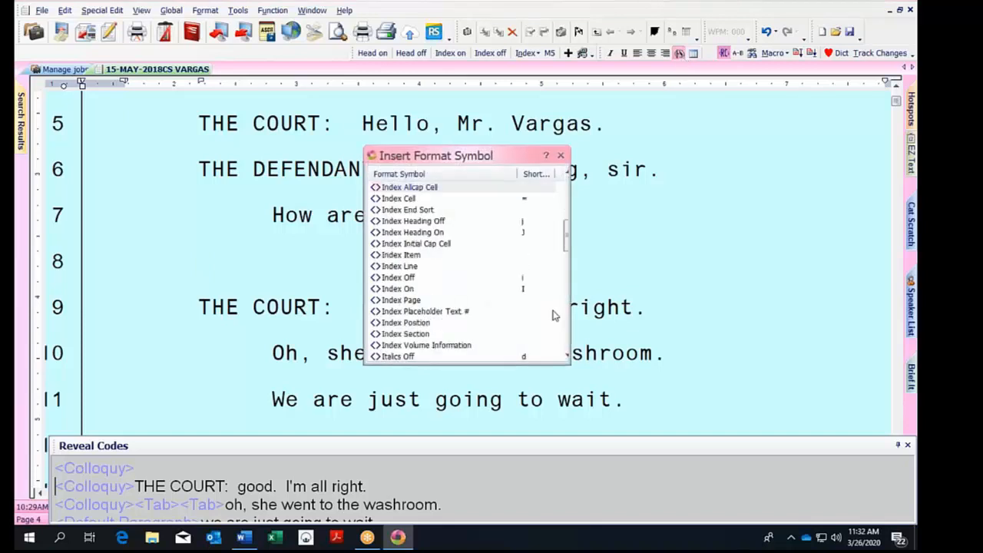
double_click(421, 326)
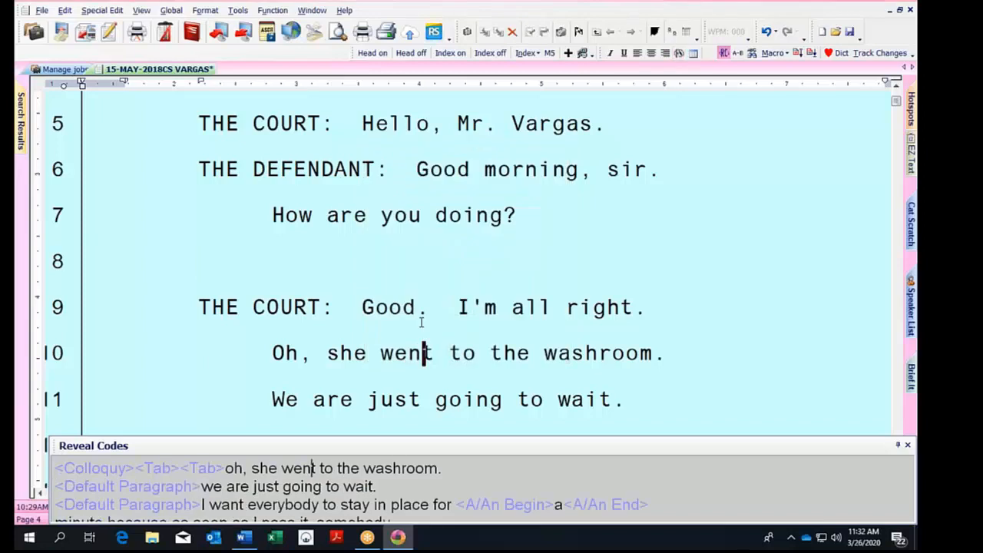
left_click(385, 268)
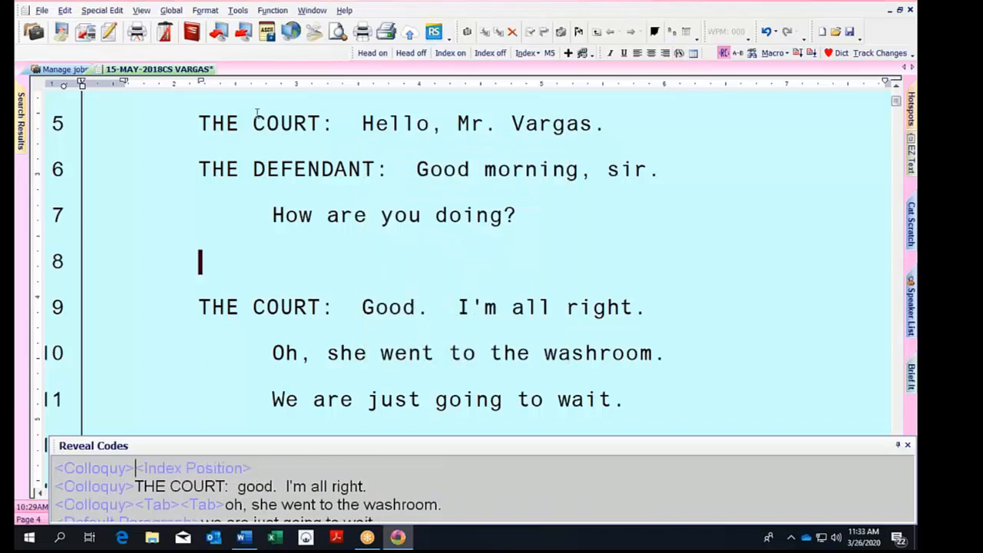
Rebuild the index with the custom CHERYL'S INDEX template, proceeding past the multiple Index Position warning.
left_click(246, 12)
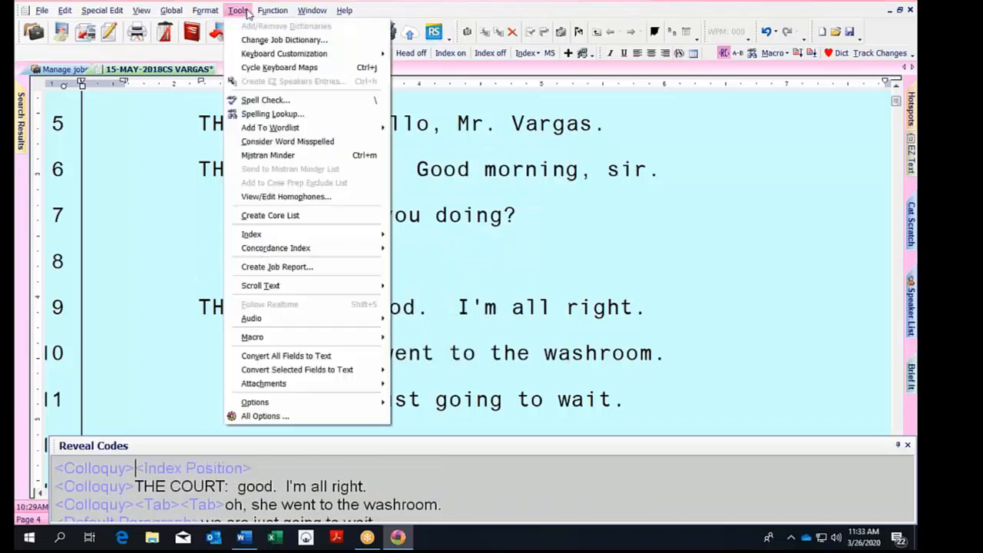
mouse_move(308, 235)
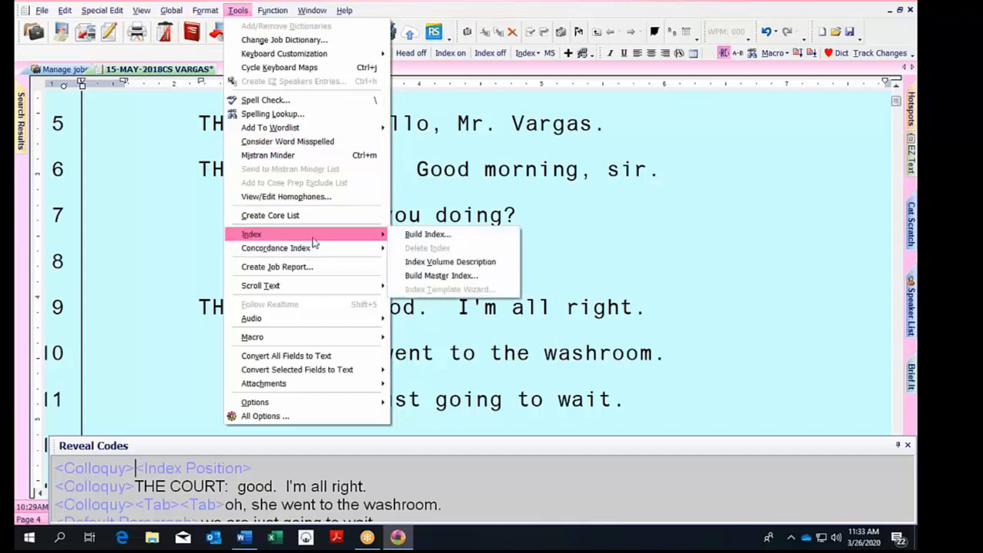
left_click(418, 234)
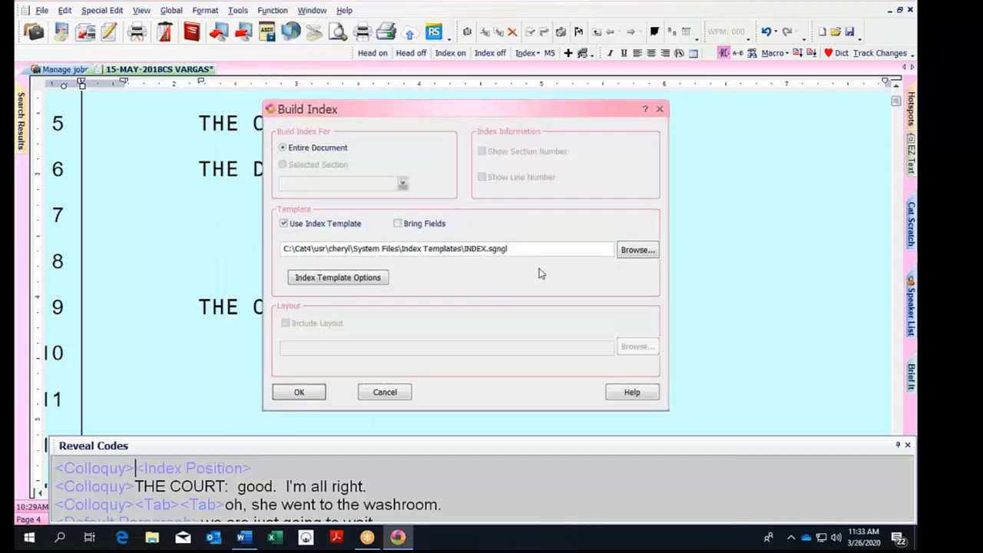
left_click(637, 250)
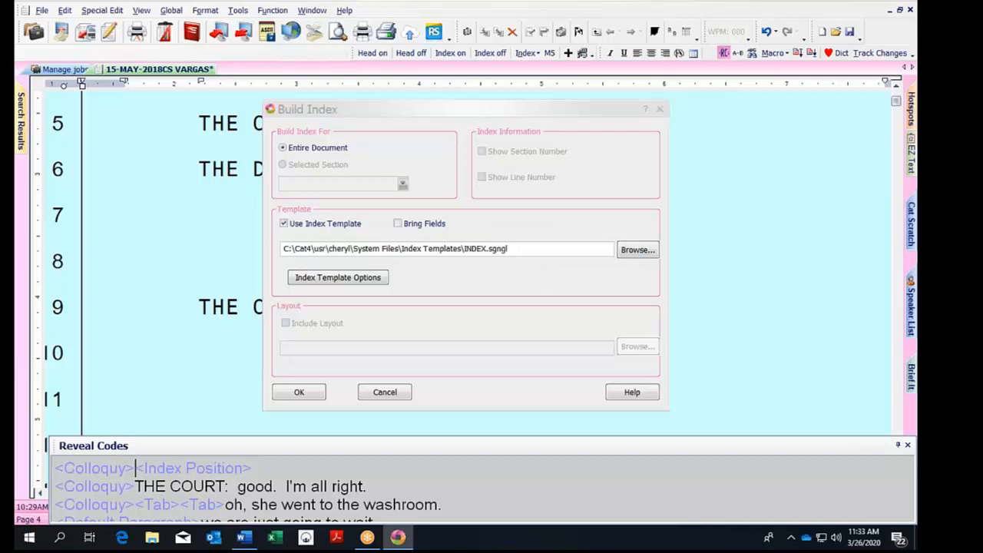
left_click(70, 113)
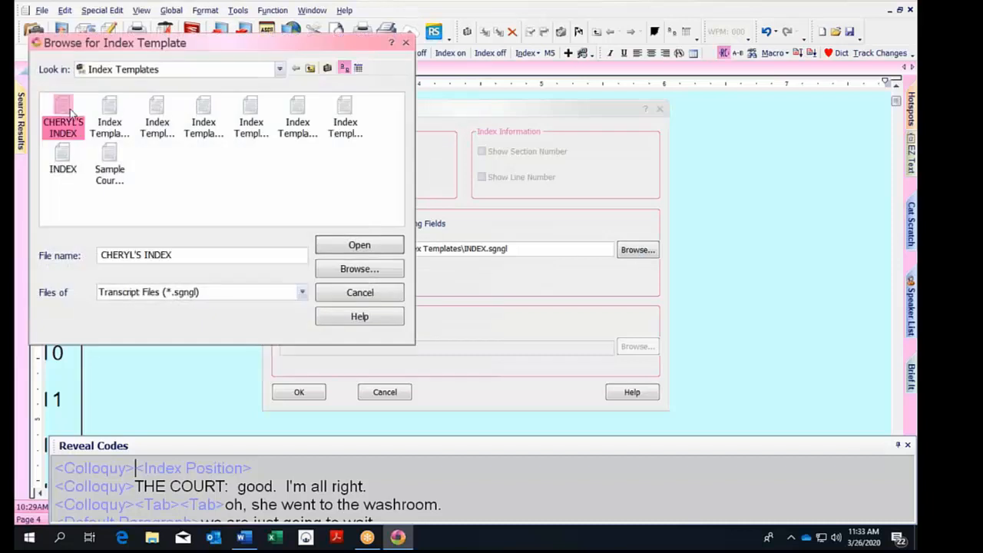
left_click(367, 251)
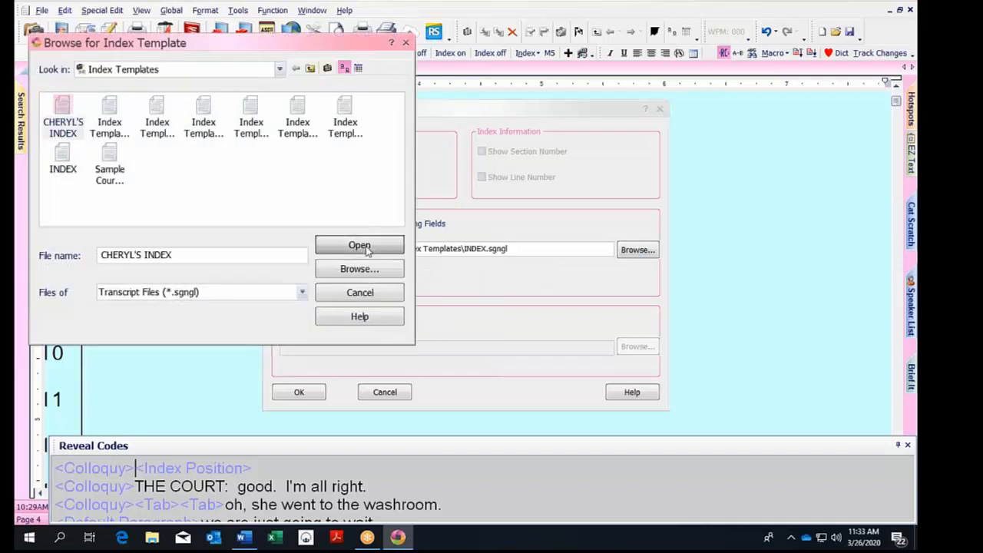
left_click(306, 393)
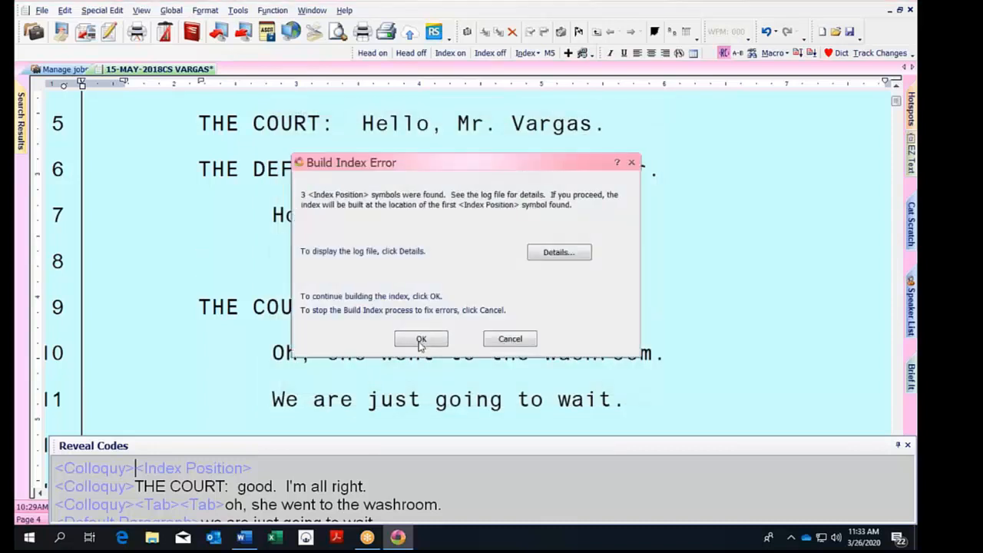
left_click(424, 339)
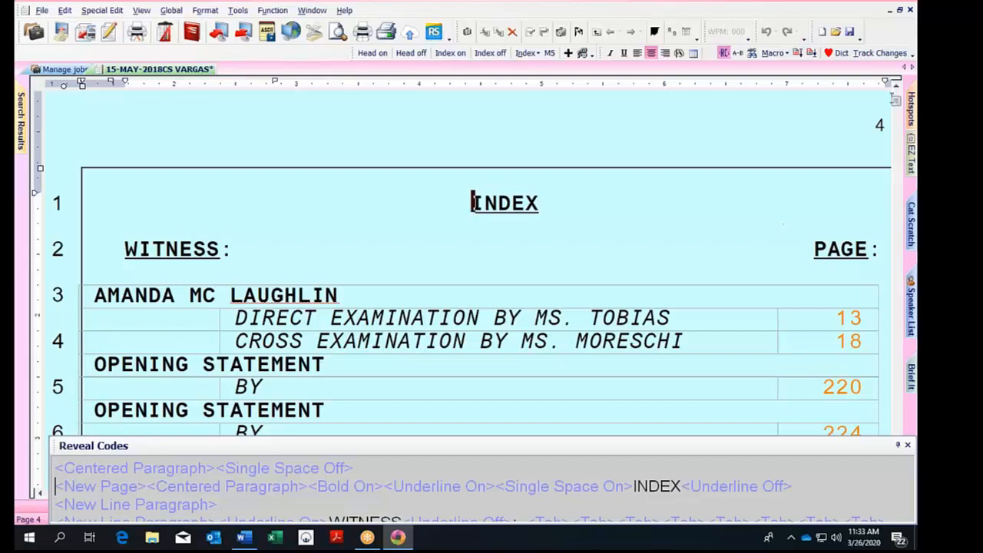
Review the new index's EXHIBITS entries, where Exhibit 1 (page 156) runs into sidebar text, then reopen Tools.
left_click_drag(895, 101, 896, 89)
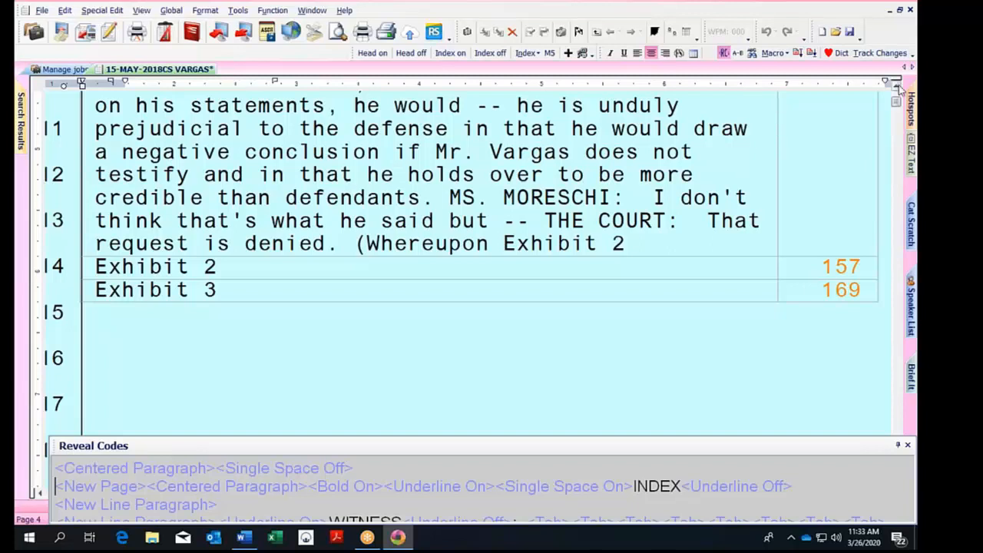
scroll(901, 89, "up", 1)
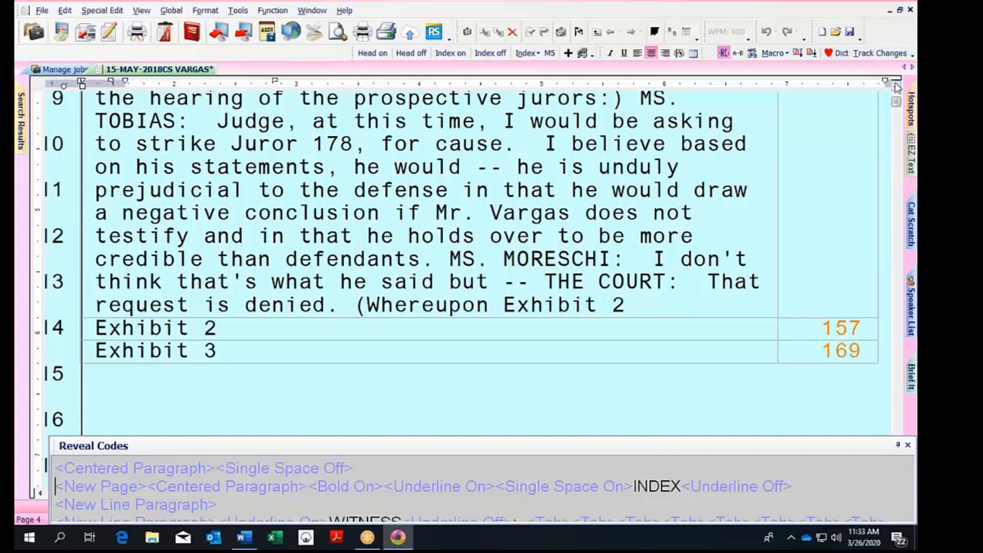
scroll(896, 89, "up", 1)
scroll(896, 89, "up", 1)
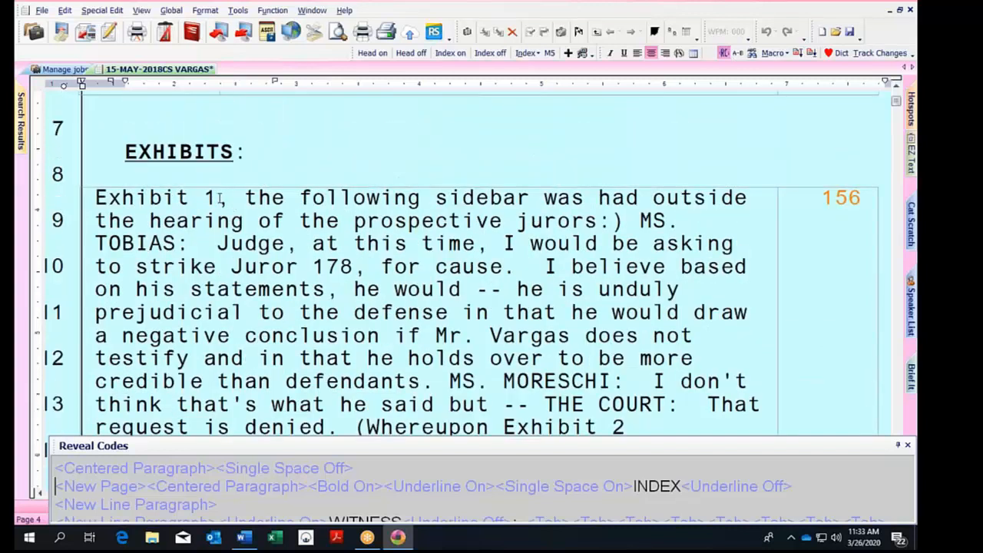
left_click(220, 199)
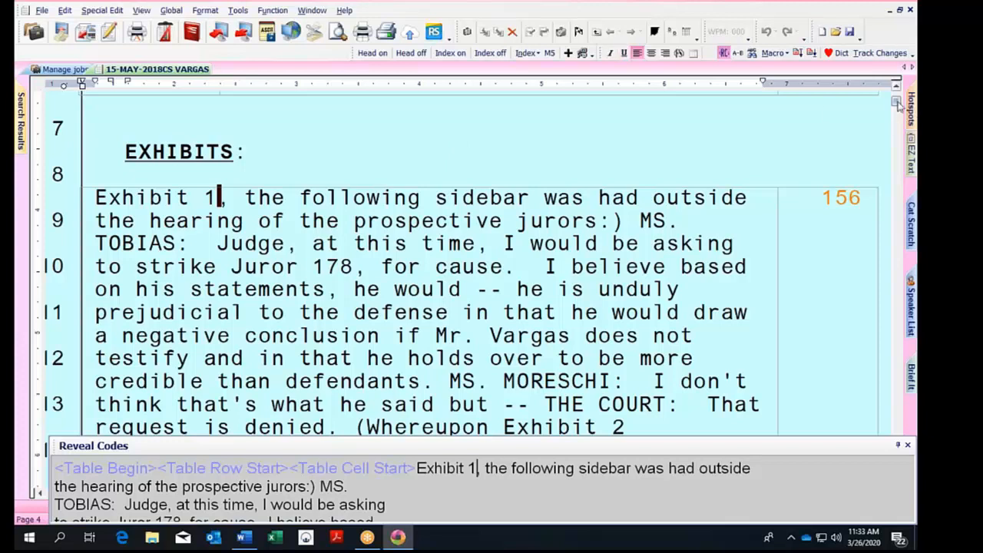
left_click_drag(898, 111, 897, 99)
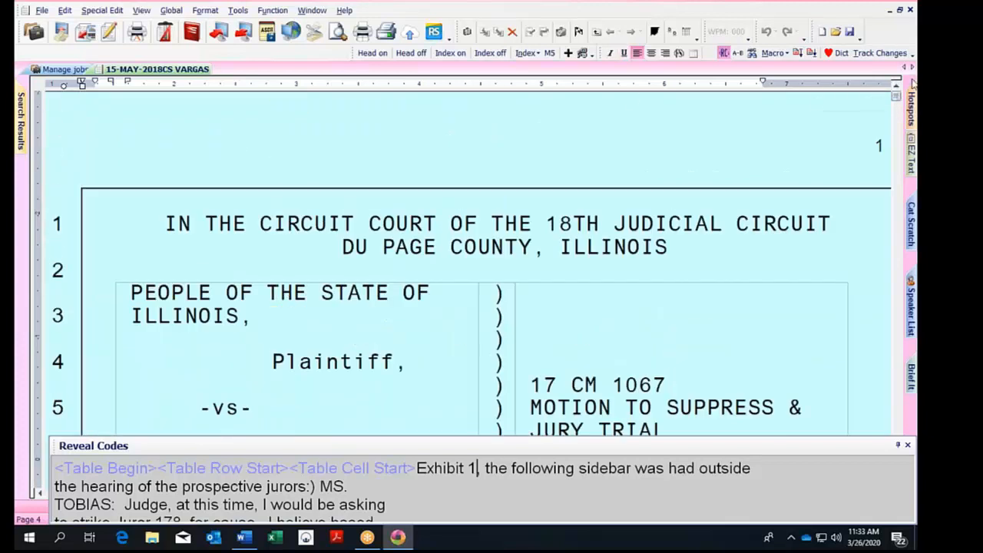
left_click(240, 12)
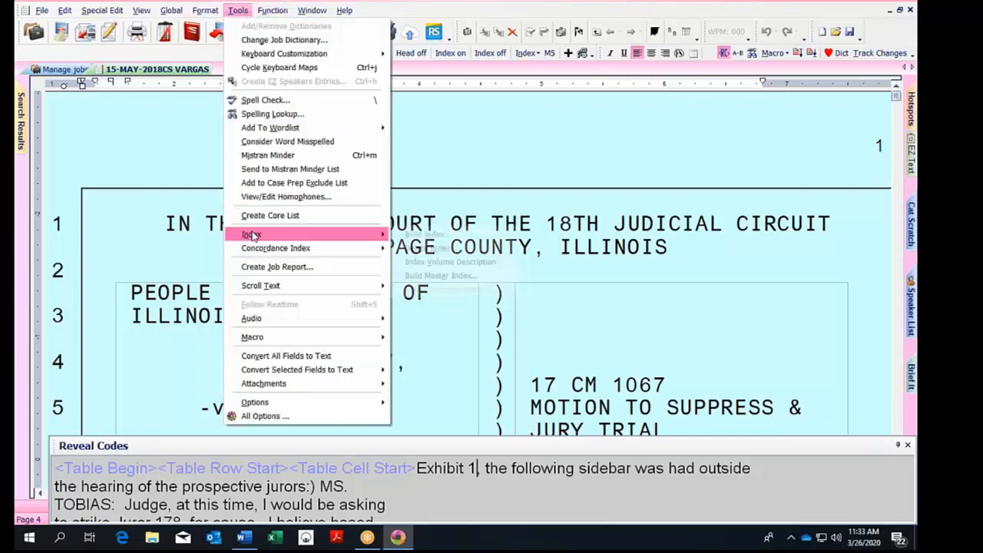
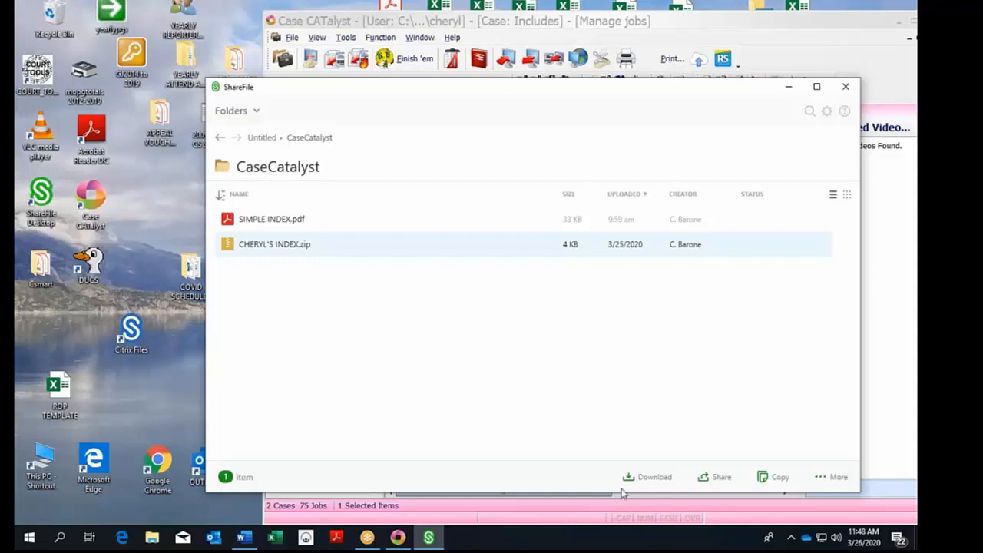
Download CHERYL'S INDEX.zip from ShareFile to the Desktop, then close ShareFile.
left_click(630, 479)
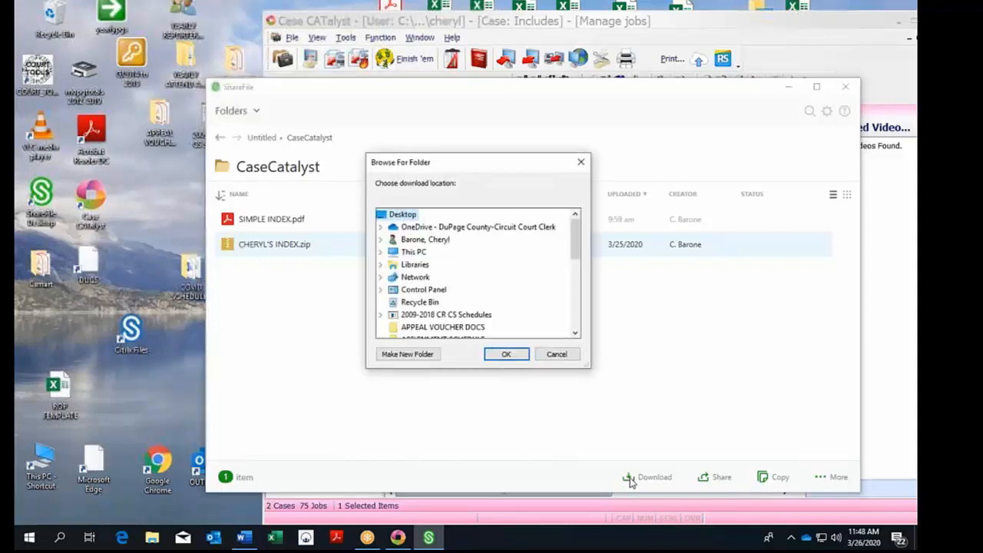
left_click(504, 355)
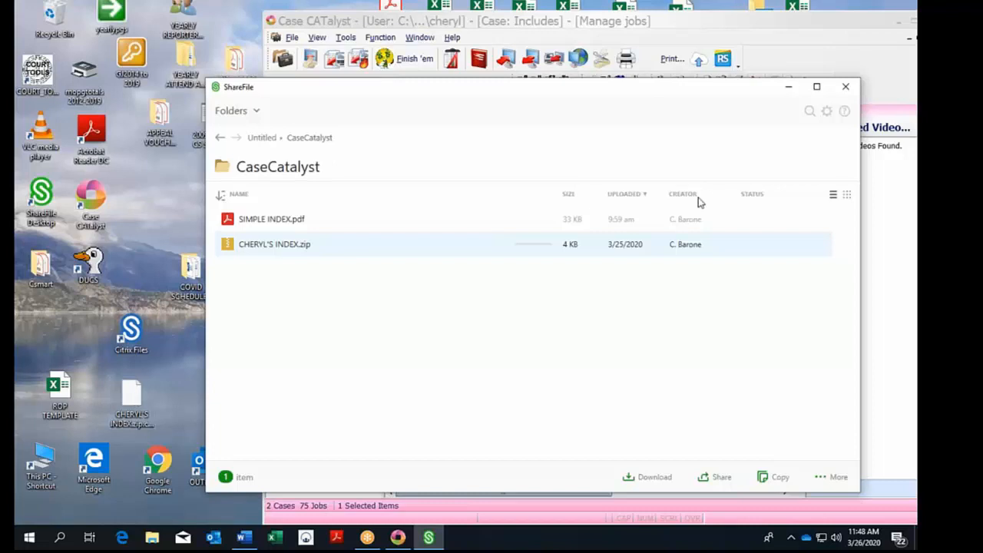
left_click(846, 86)
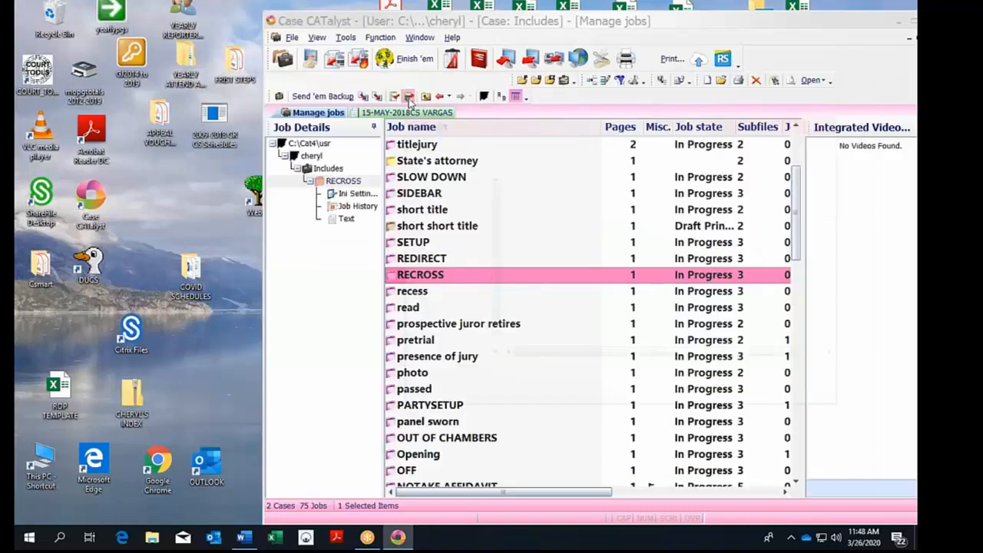
Restore the jobs from the Desktop's CHERYL'S INDEX.zip backup into C:\Cat4\usr\cheryl.
left_click(409, 97)
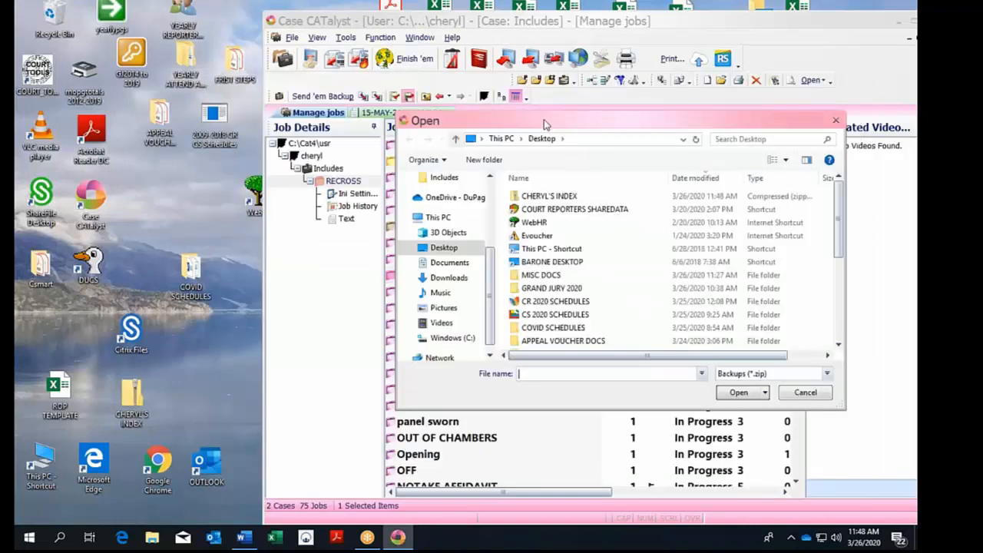
left_click(535, 198)
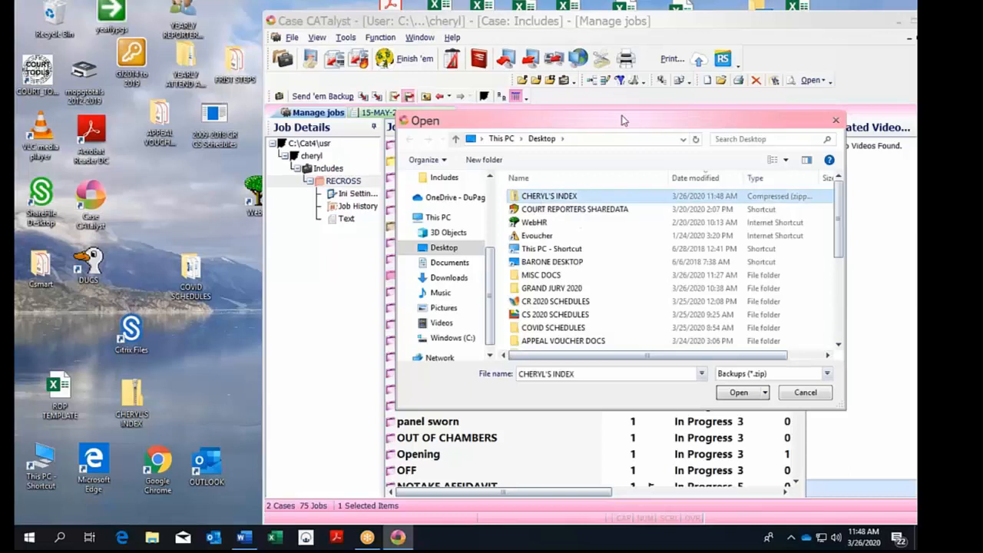
left_click_drag(622, 120, 347, 108)
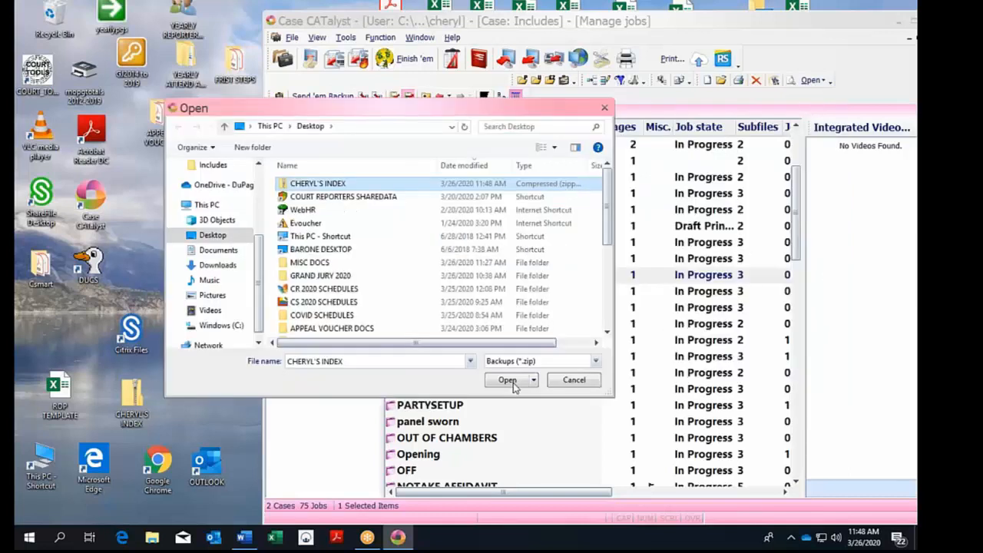
left_click(507, 380)
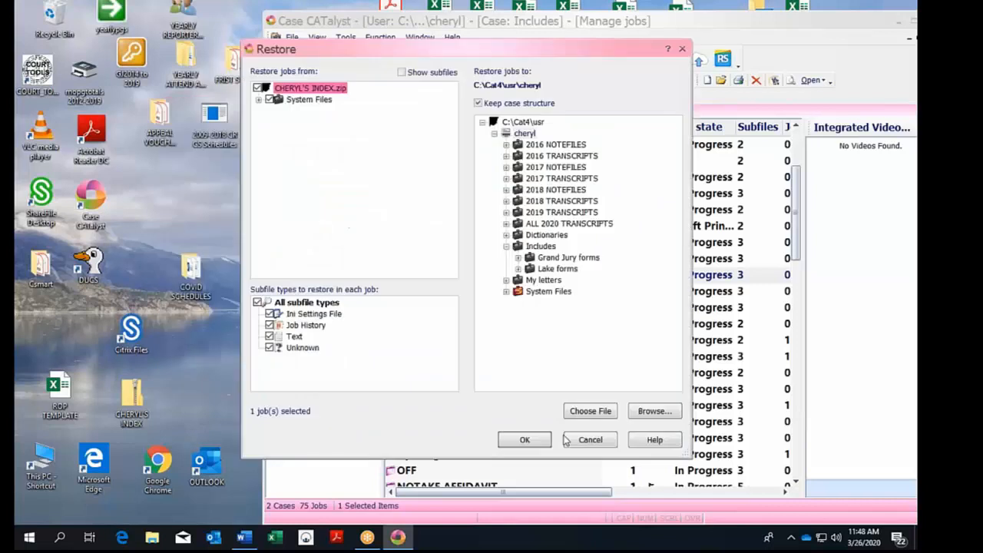
left_click(525, 439)
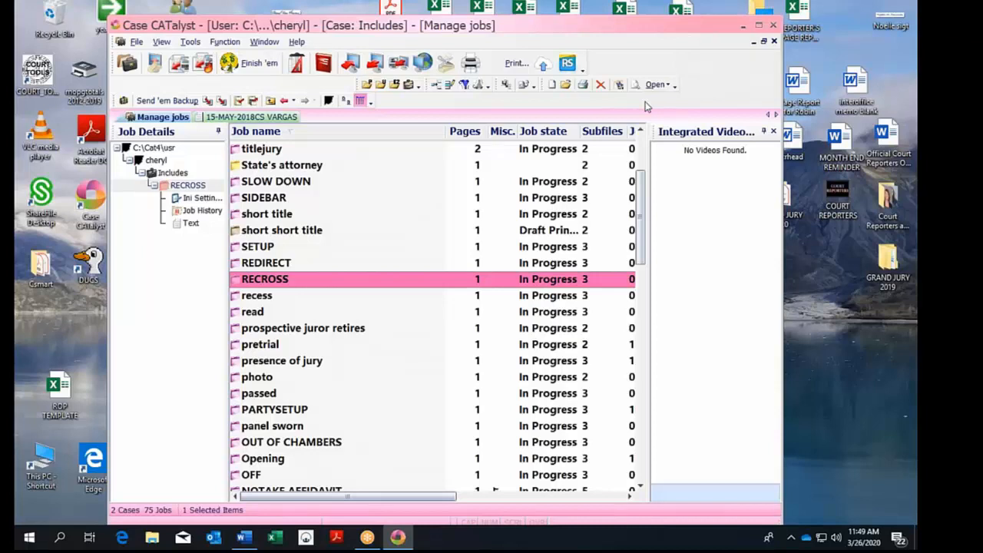
Open the 15-MAY-2018CS VARGAS transcript and page down to its old INDEX page.
left_click(768, 114)
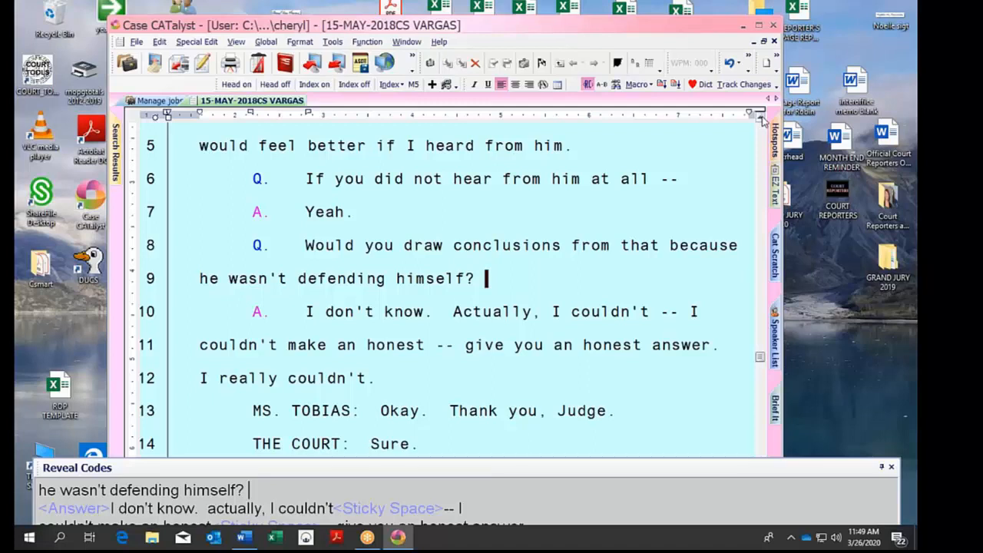
left_click(761, 118)
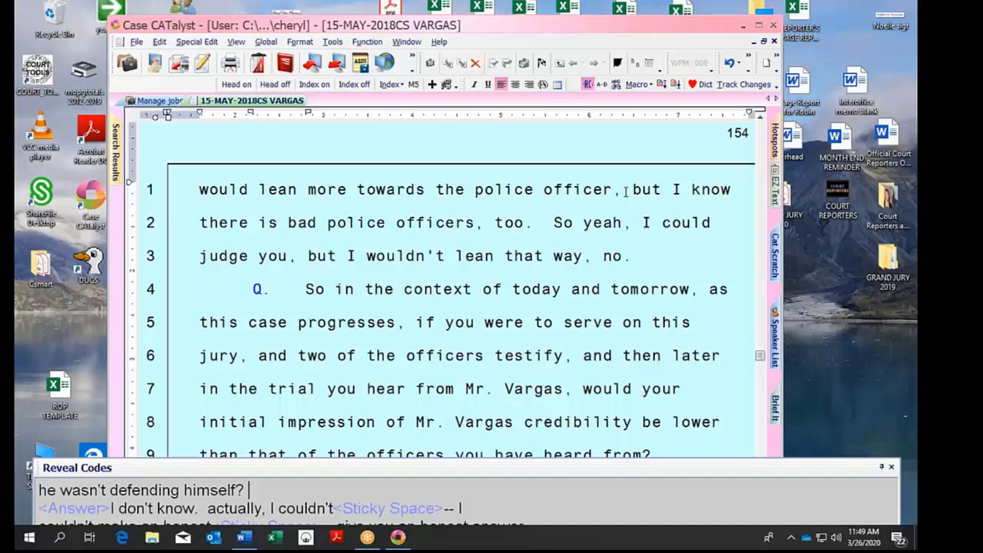
key("ctrl+Home")
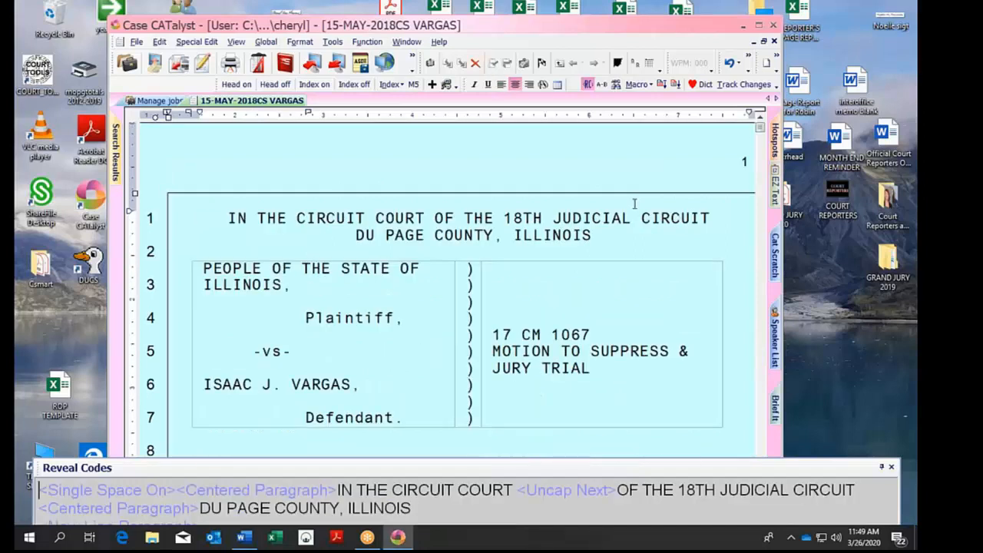
key("Page_Down")
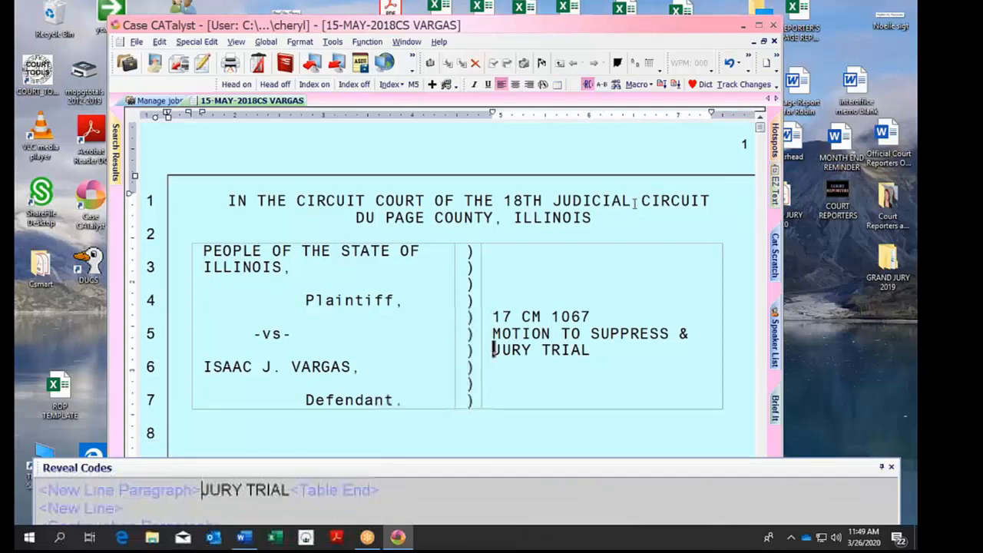
key("Page_Down")
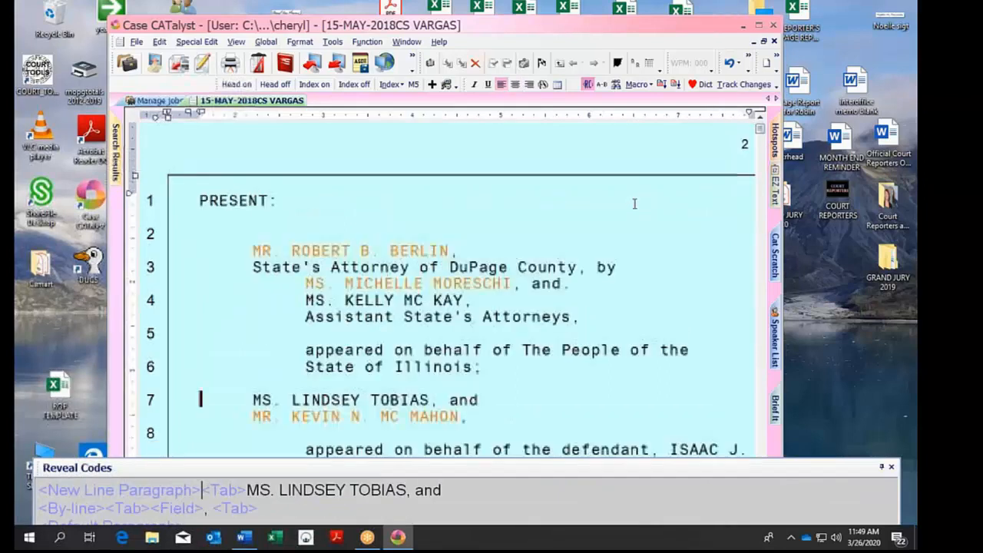
key("Page_Down")
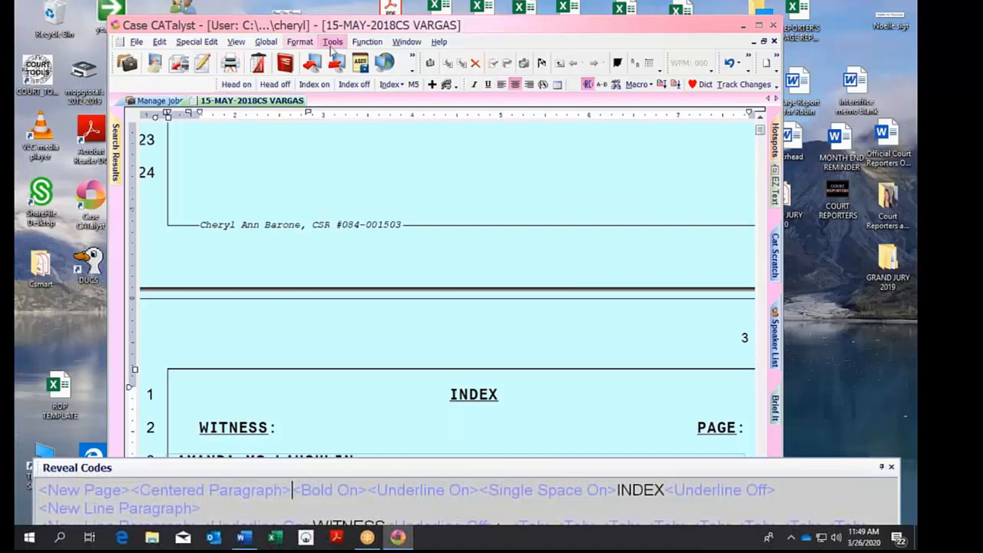
Delete the existing index from the VARGAS transcript.
left_click(332, 44)
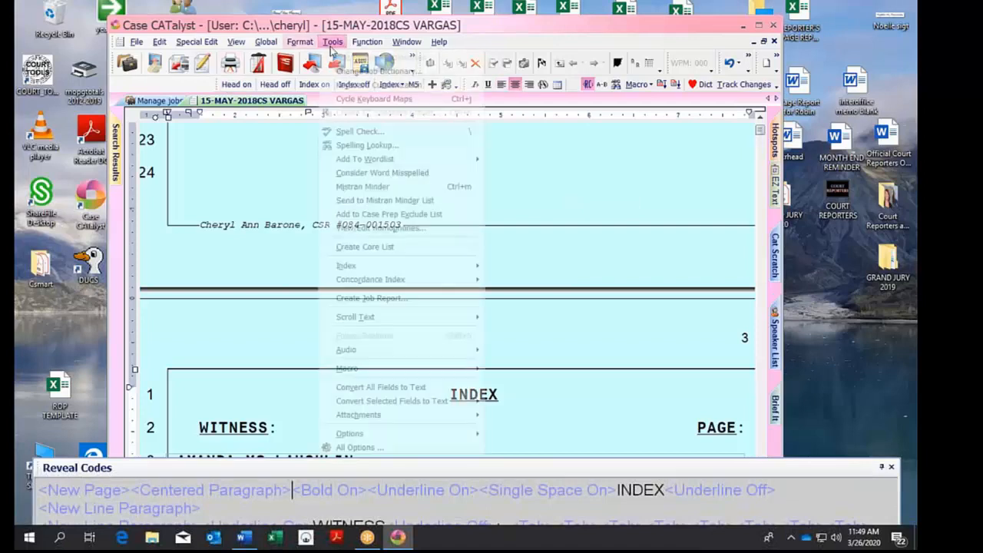
mouse_move(460, 265)
left_click(513, 281)
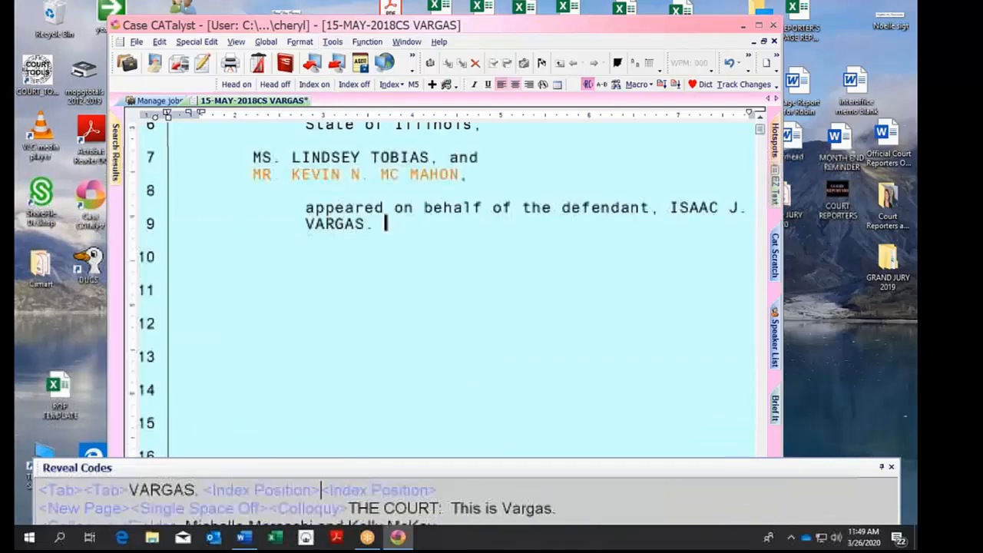
Build a new index from the CHERYL'S INDEX template, continuing past the multiple Index Position warning.
left_click(332, 41)
mouse_move(461, 264)
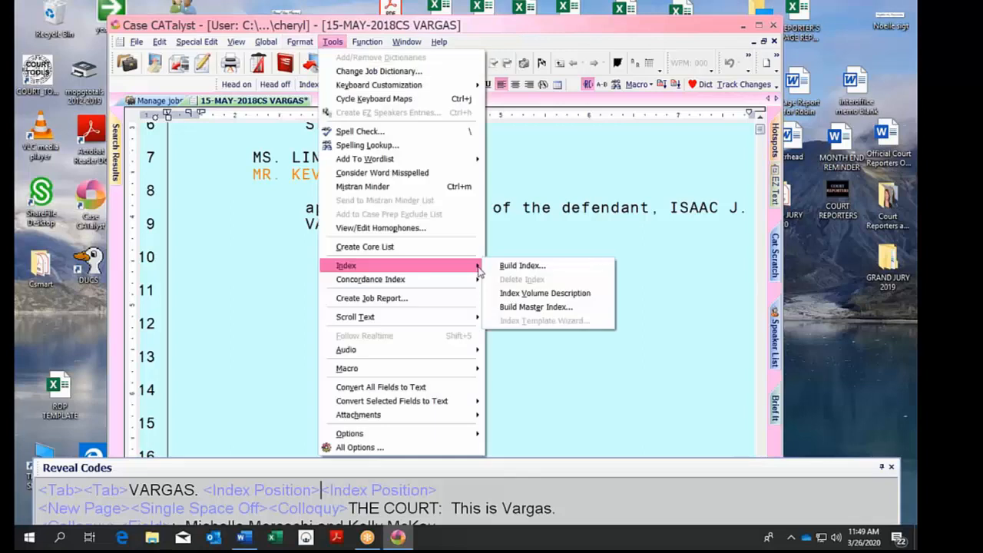
left_click(514, 267)
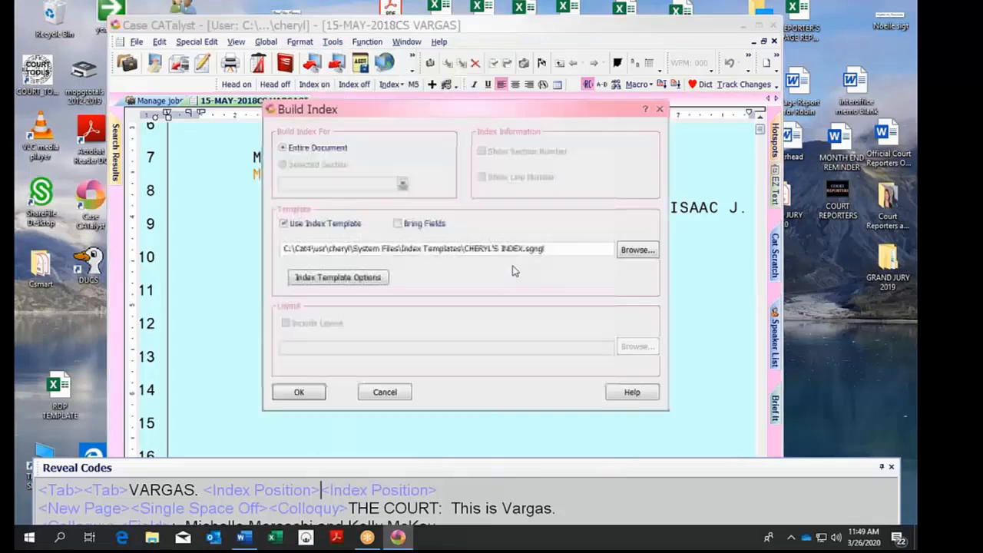
left_click(649, 250)
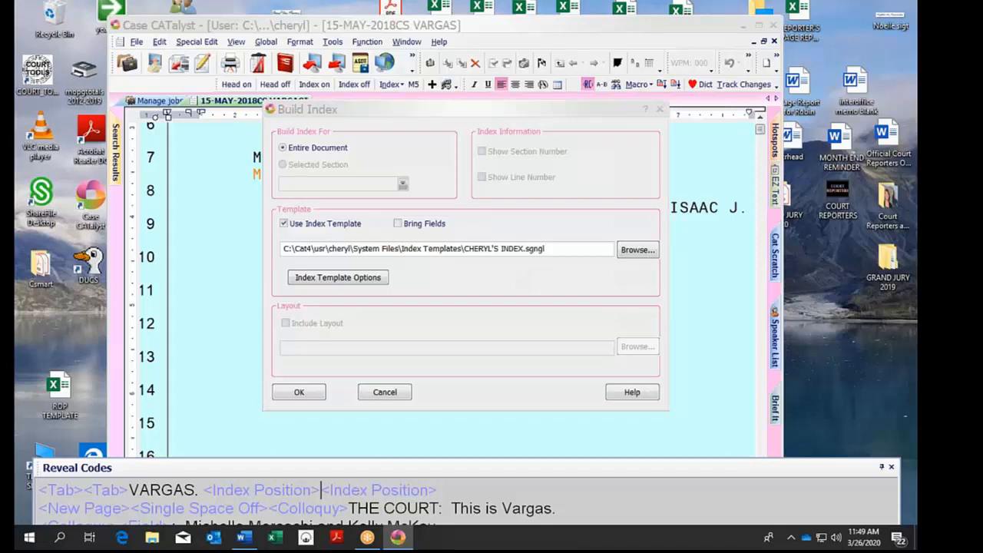
left_click(62, 116)
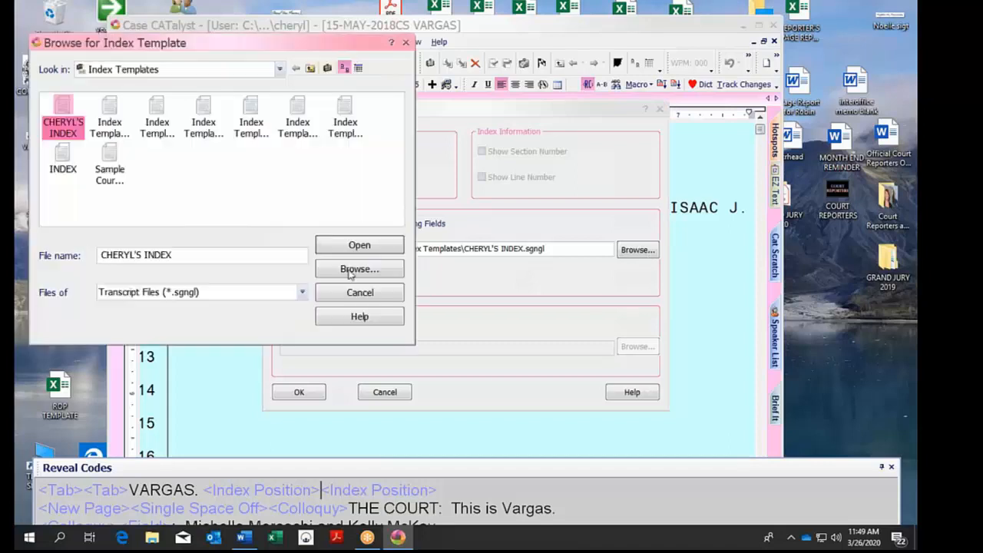
left_click(358, 243)
left_click(317, 397)
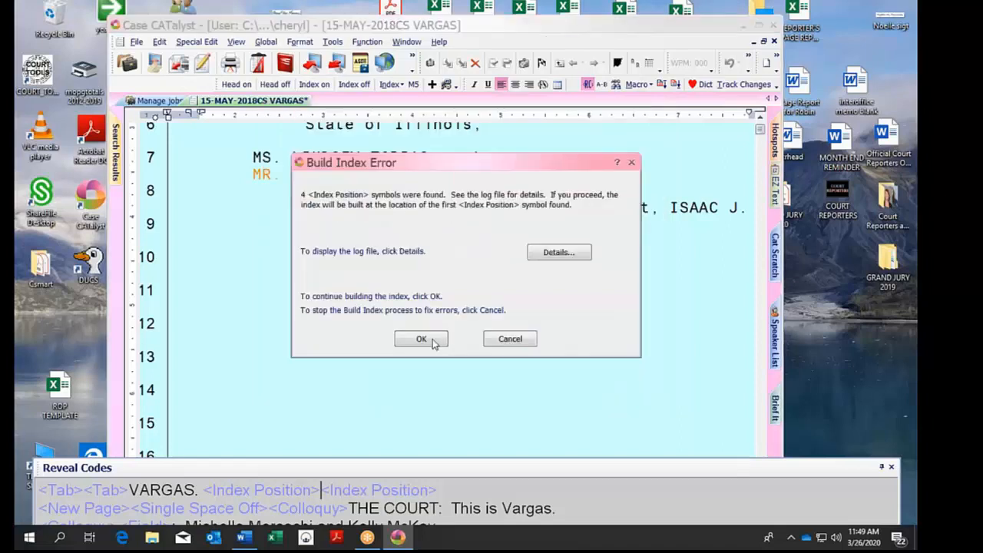
left_click(435, 344)
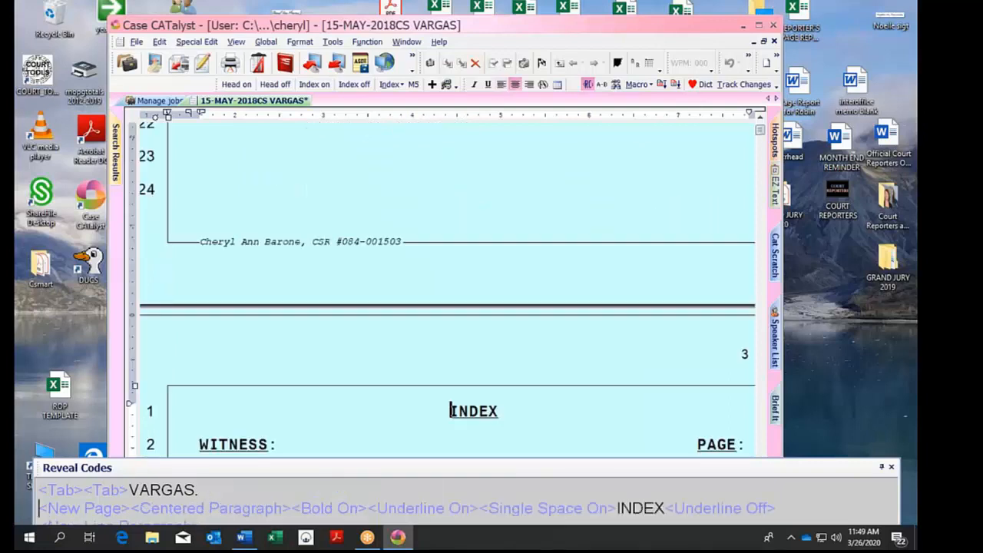
key("Down")
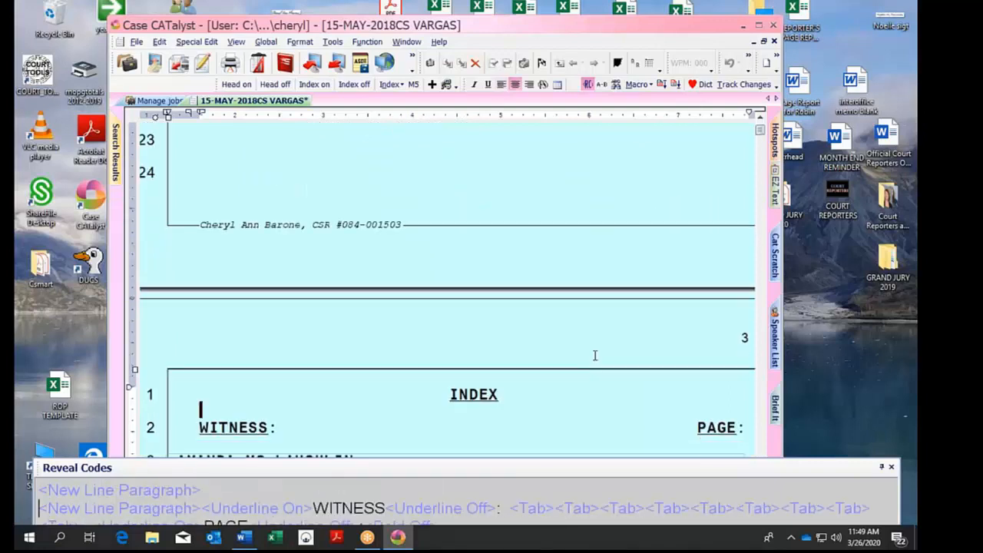
key("Down")
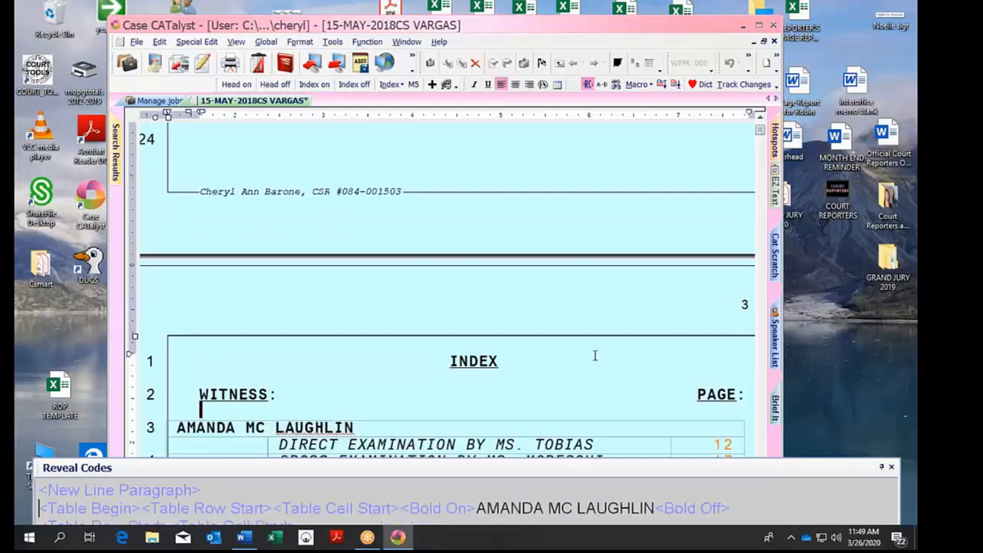
key("Down")
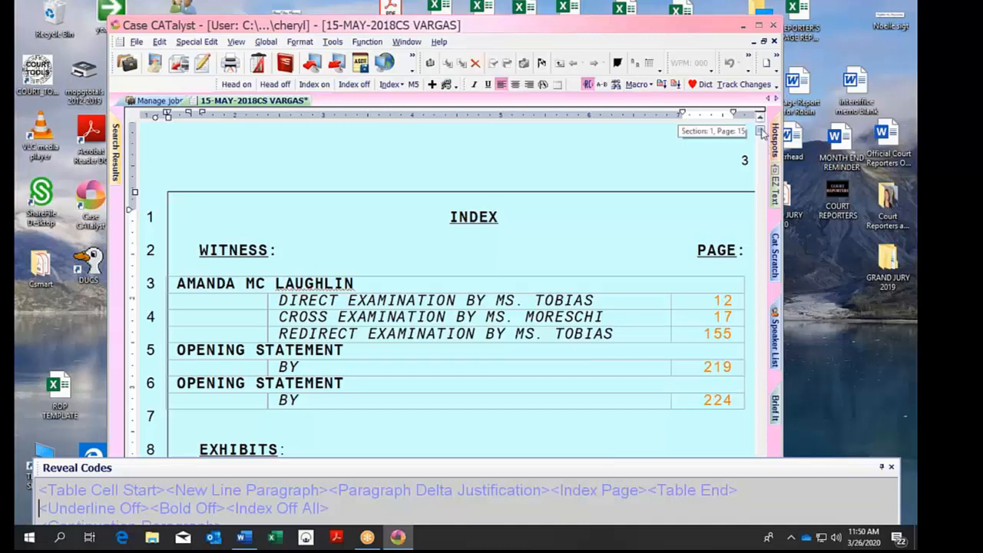
scroll(762, 133, "down", 5)
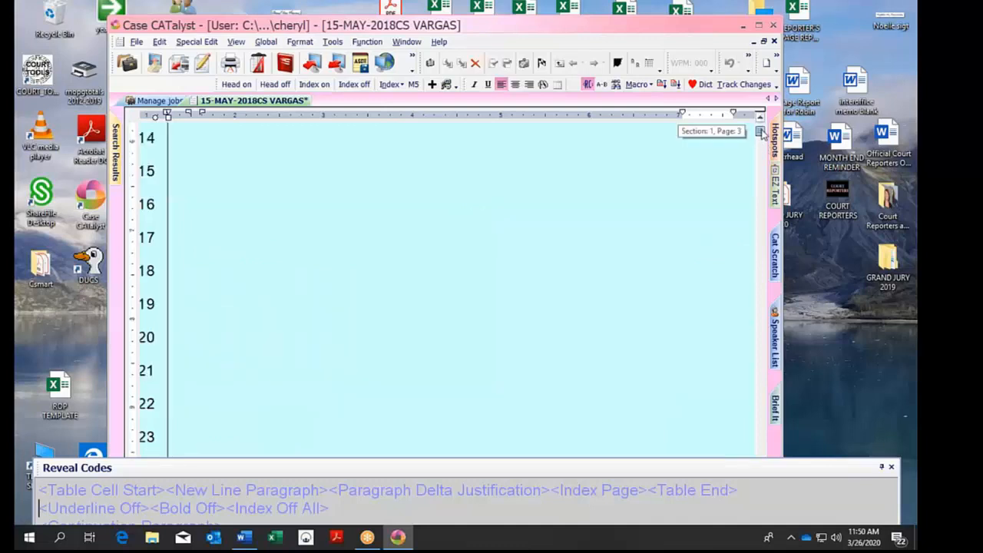
left_click_drag(761, 132, 761, 132)
left_click(650, 215)
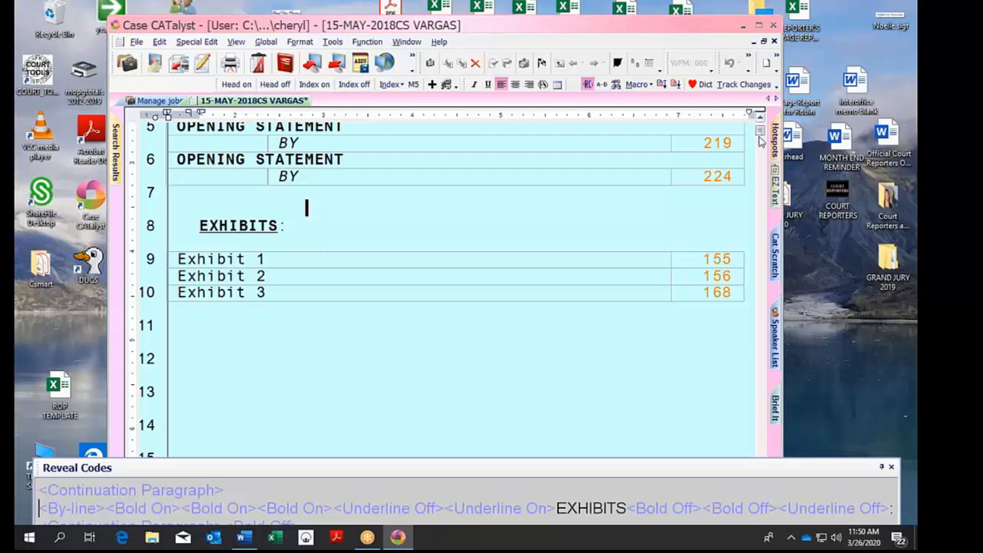
left_click_drag(760, 135, 759, 132)
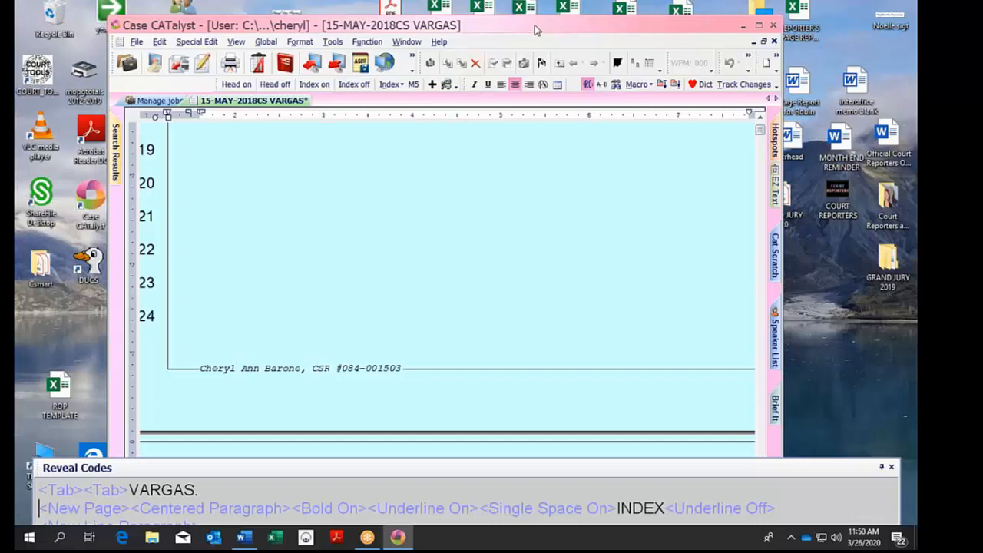
left_click_drag(534, 25, 622, 46)
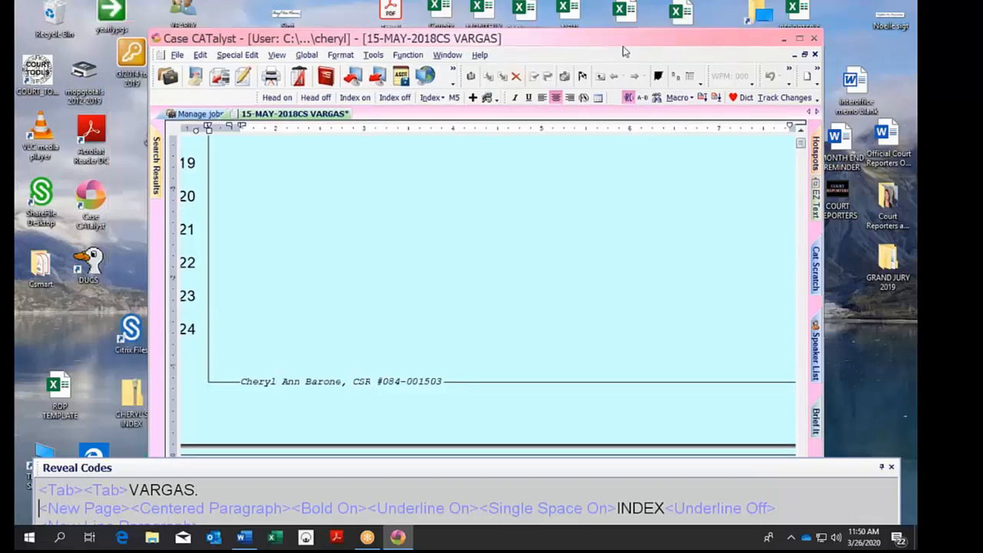
left_click_drag(623, 51, 777, 126)
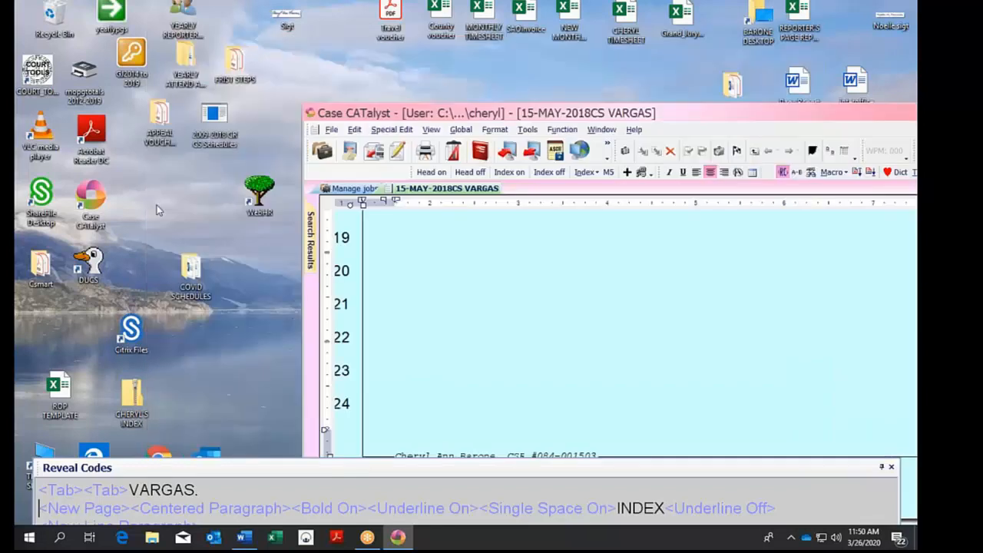
left_click(41, 198)
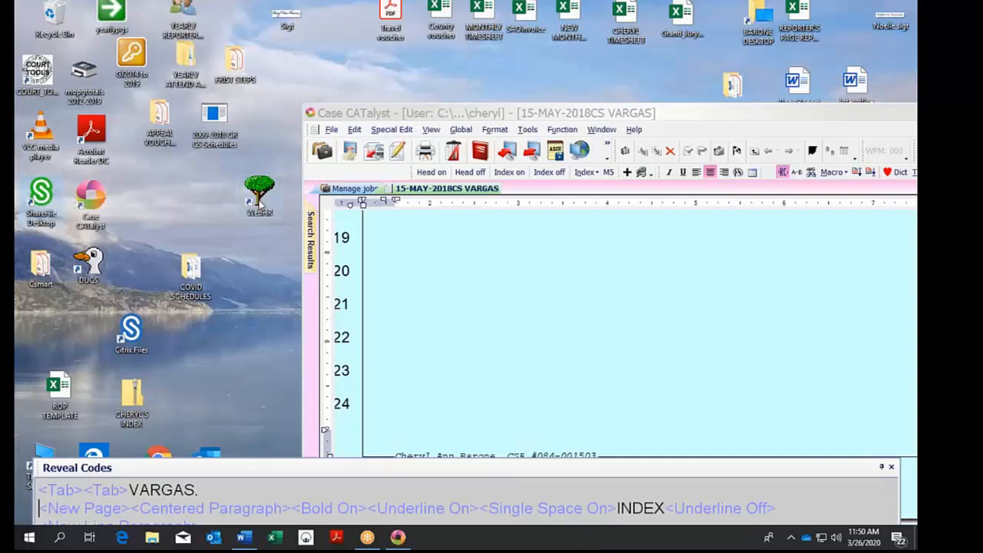
double_click(42, 194)
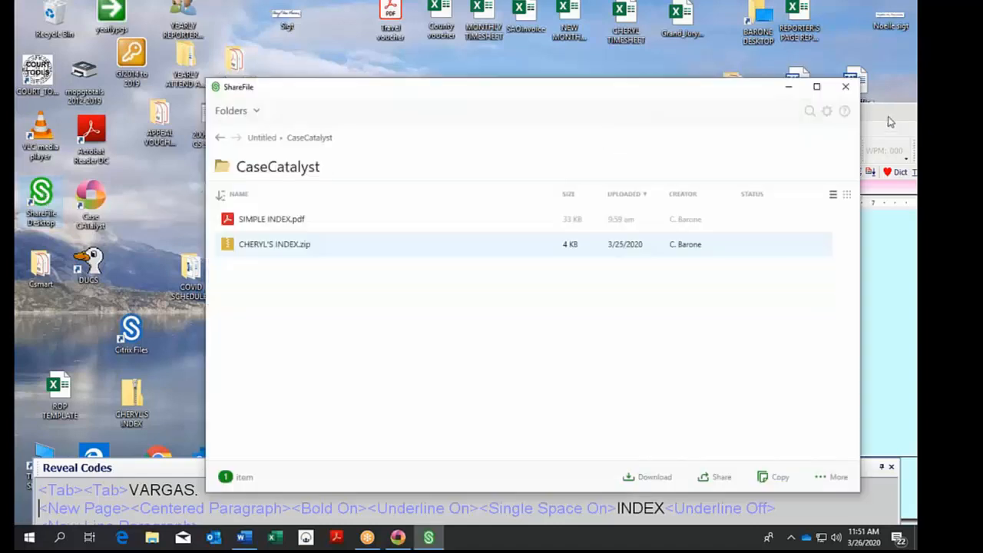
left_click(848, 87)
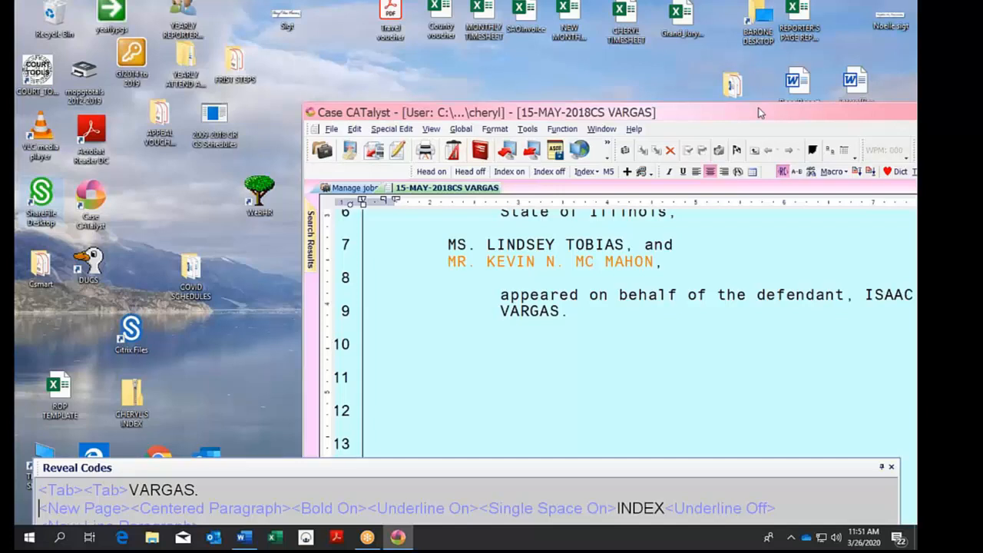
Move the transcript window back and place the cursor in the DIRECT EXAMINATION entry before page 12.
left_click_drag(759, 112, 539, 40)
scroll(439, 335, "down", 7)
left_click(439, 336)
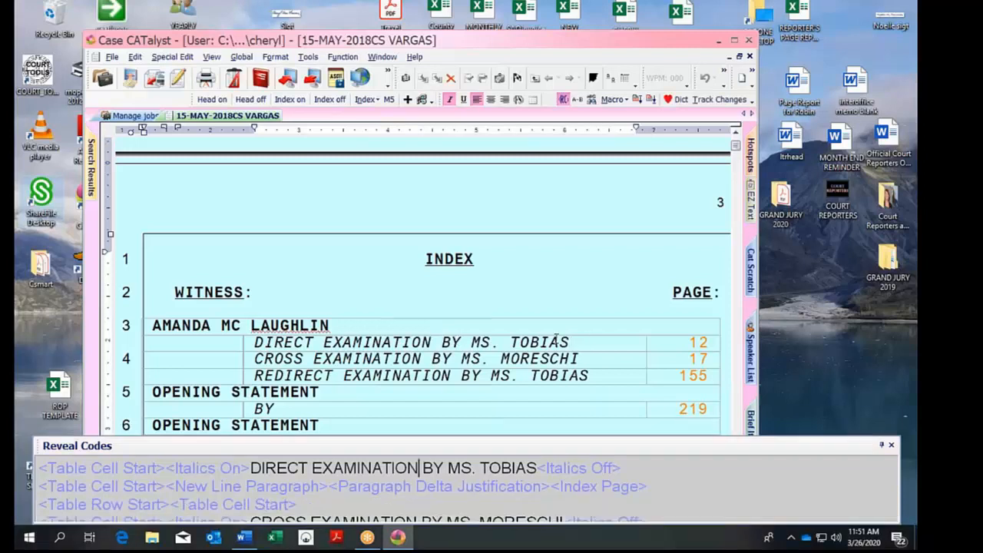
left_click(442, 343)
left_click(654, 343)
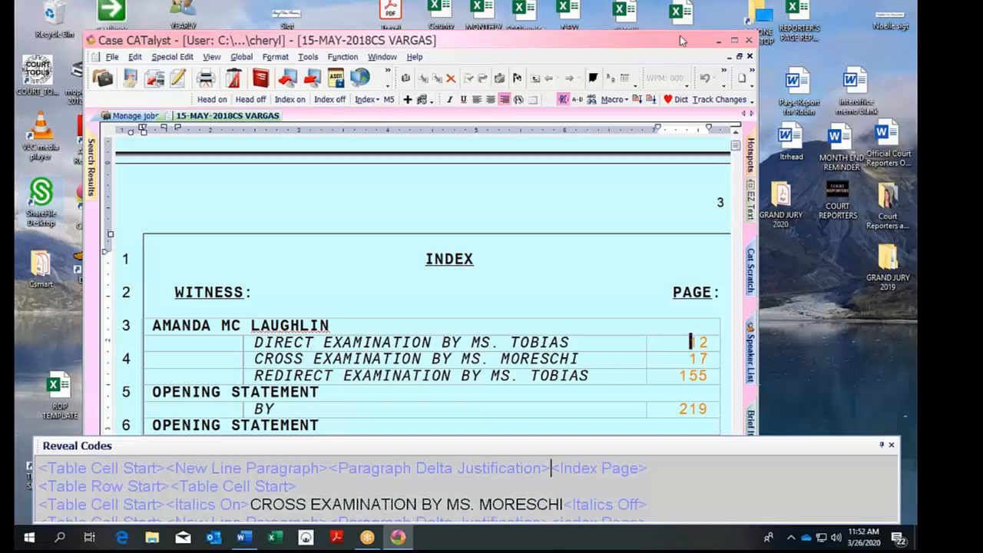
Maximize the transcript window, return to the INDEX page, and select the S. in MS.
left_click_drag(680, 35, 668, 16)
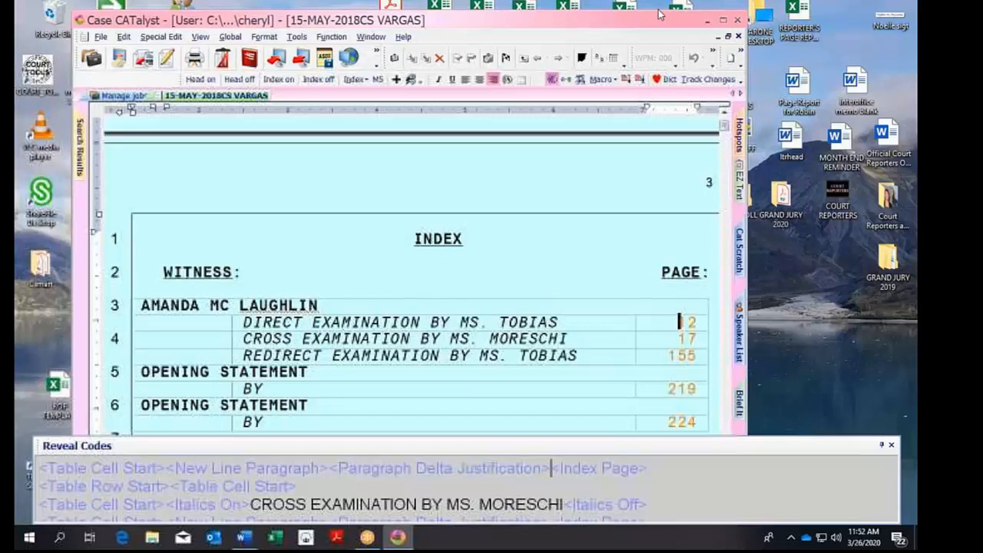
double_click(658, 14)
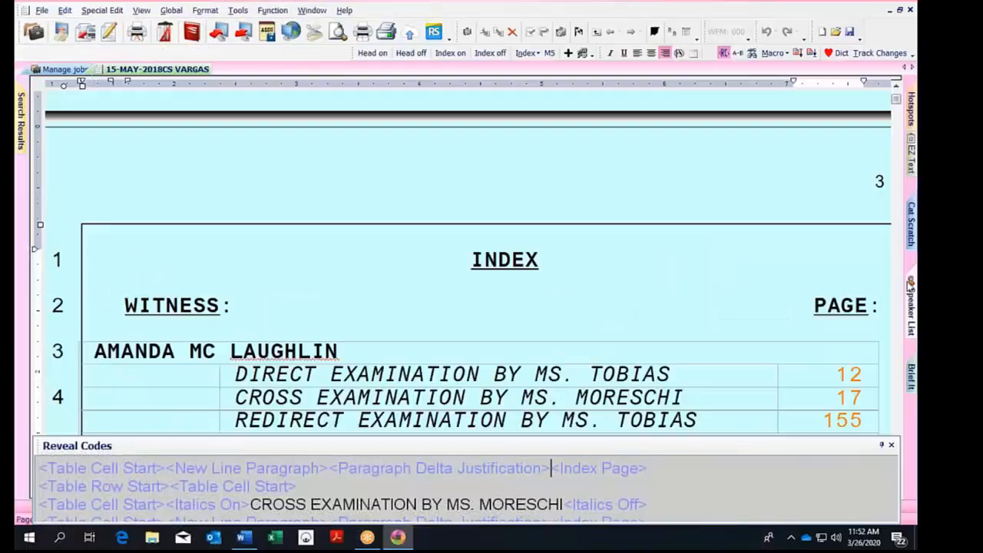
scroll(897, 106, "down", 15)
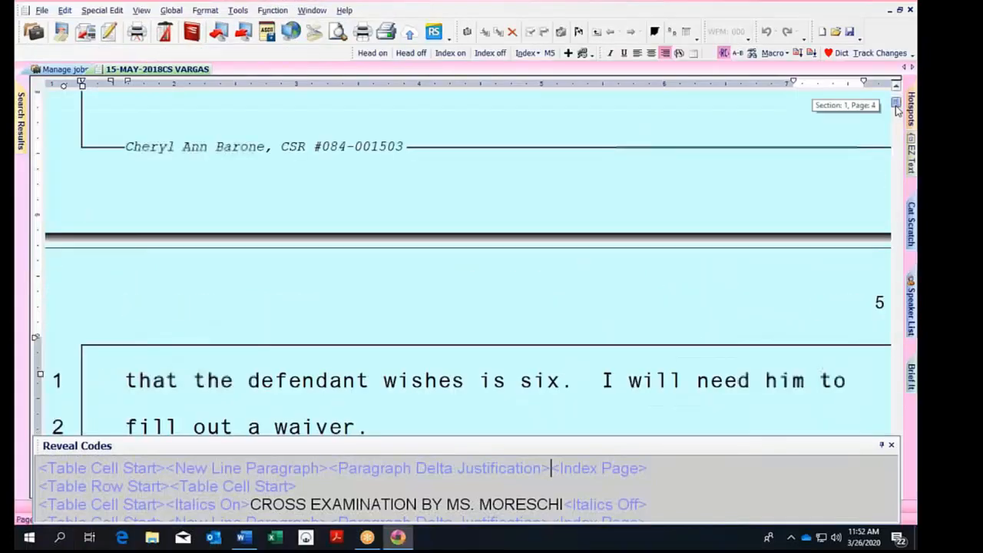
left_click(556, 422)
key("Down")
key("Down")
key("Down")
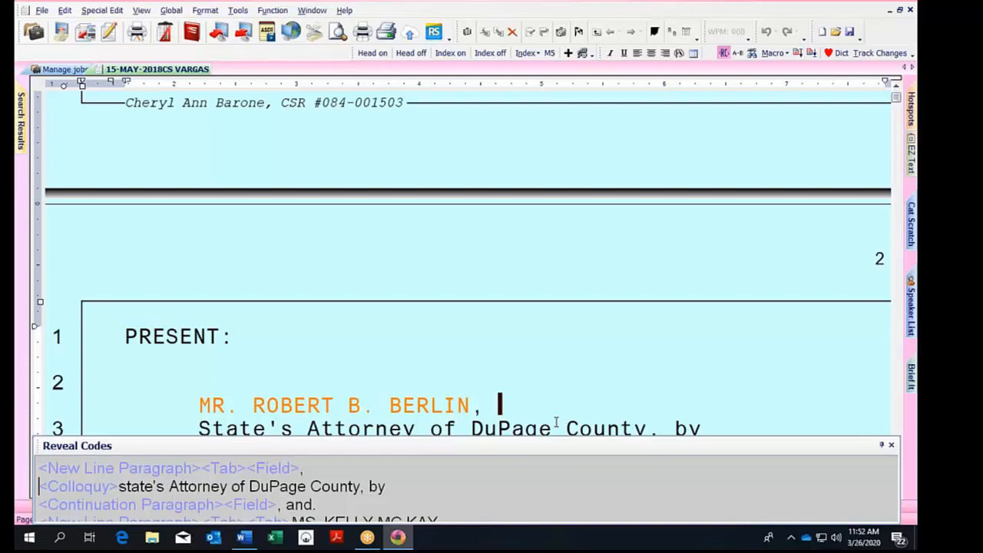
key("Page_Down")
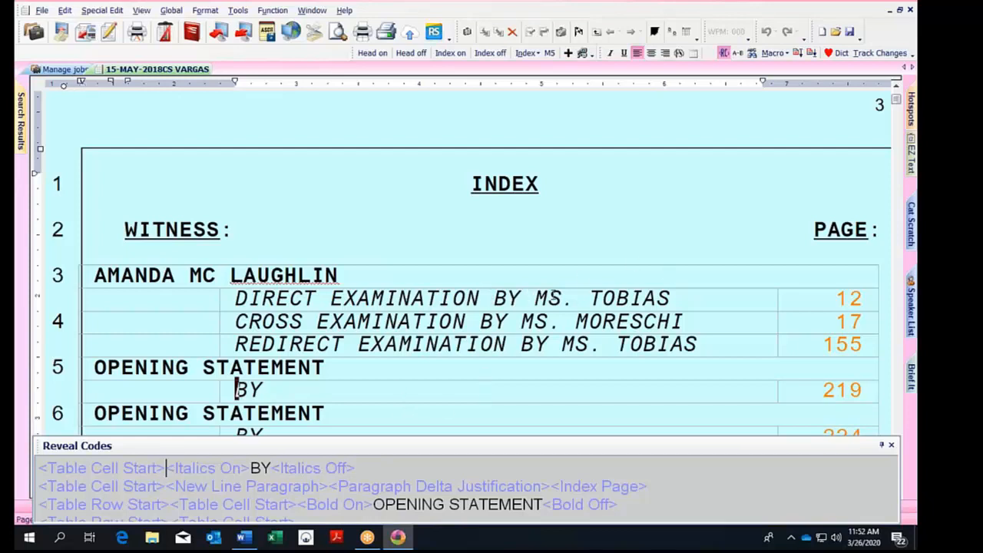
left_click_drag(550, 297, 574, 298)
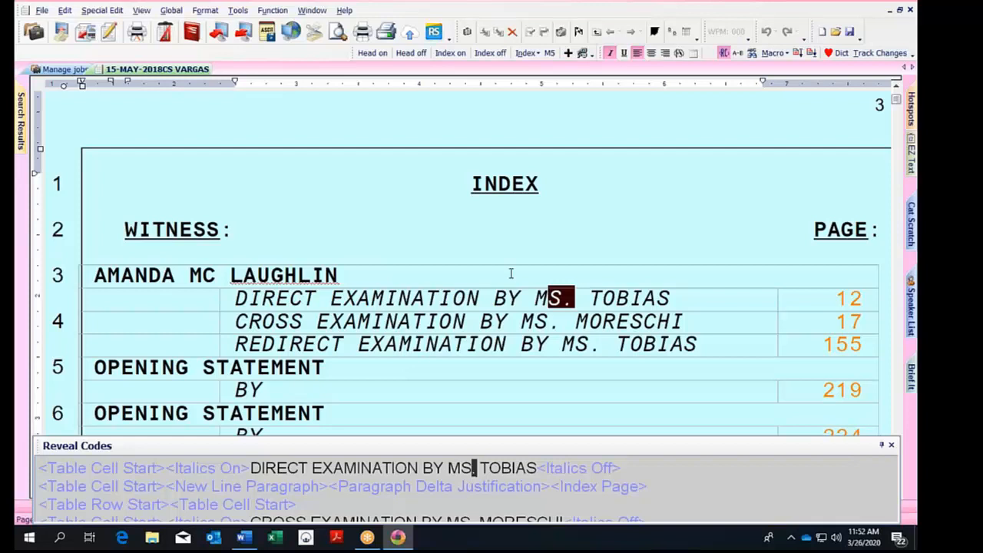
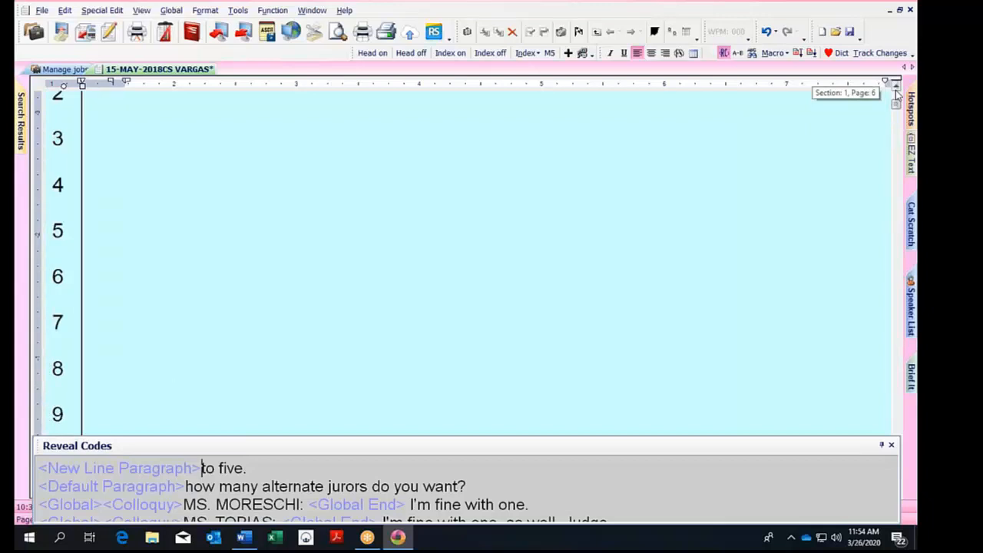
Scroll the VARGAS transcript back up to the page 1 court caption.
scroll(896, 94, "up", 2)
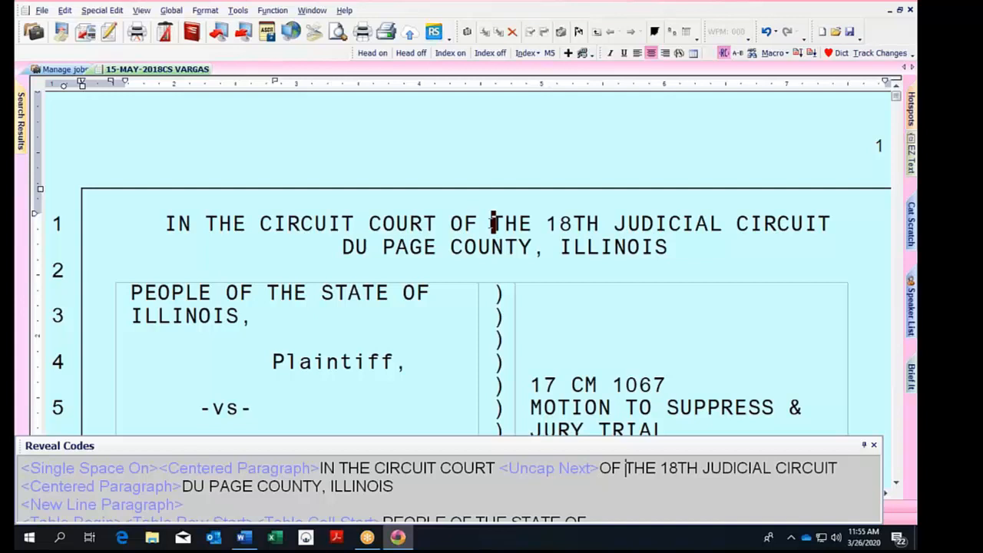
Open the CHERYL'S INDEX template job from the Index Templates case.
left_click(66, 69)
double_click(209, 235)
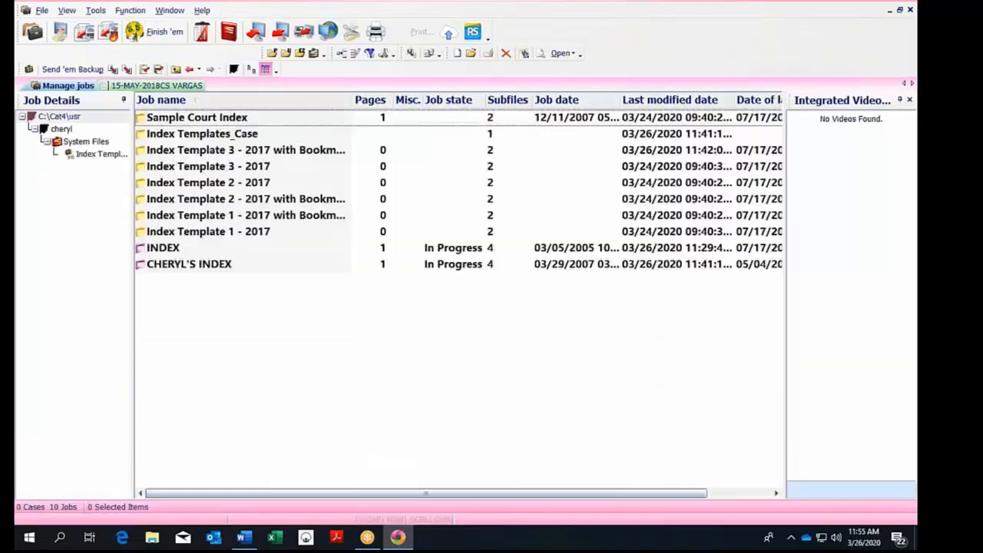
left_click(219, 265)
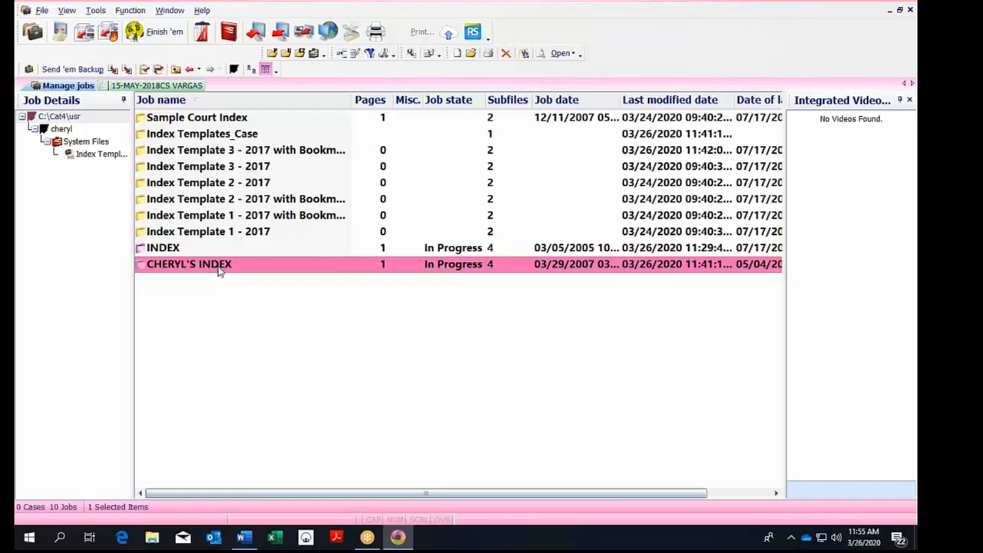
double_click(219, 266)
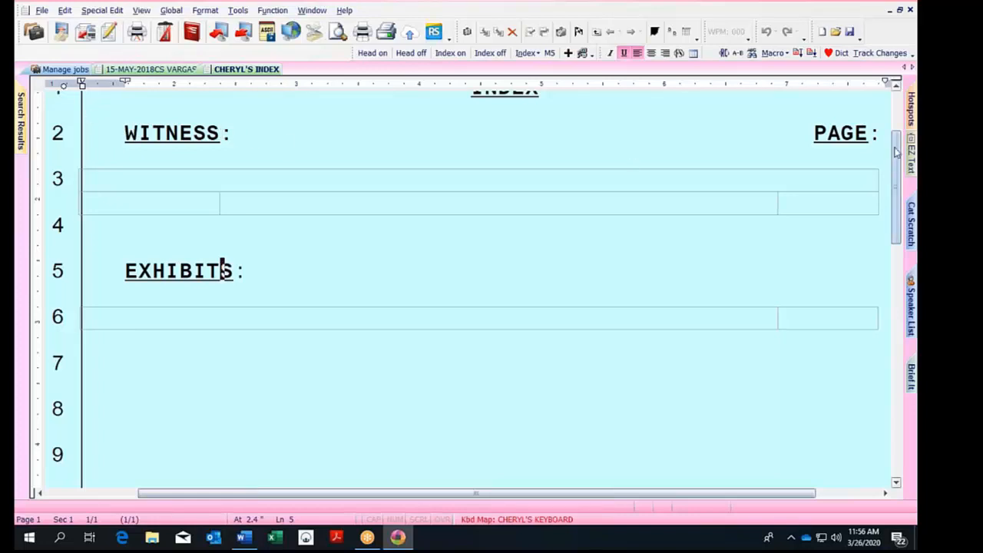
left_click_drag(897, 152, 897, 131)
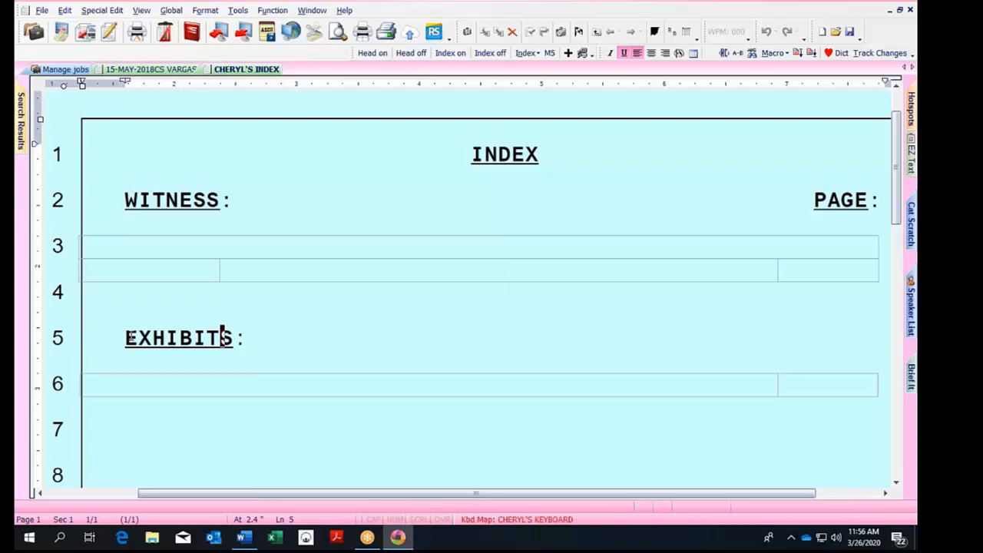
Compare the template with the VARGAS index, then turn on Reveal Codes in the template.
key("ctrl+Tab")
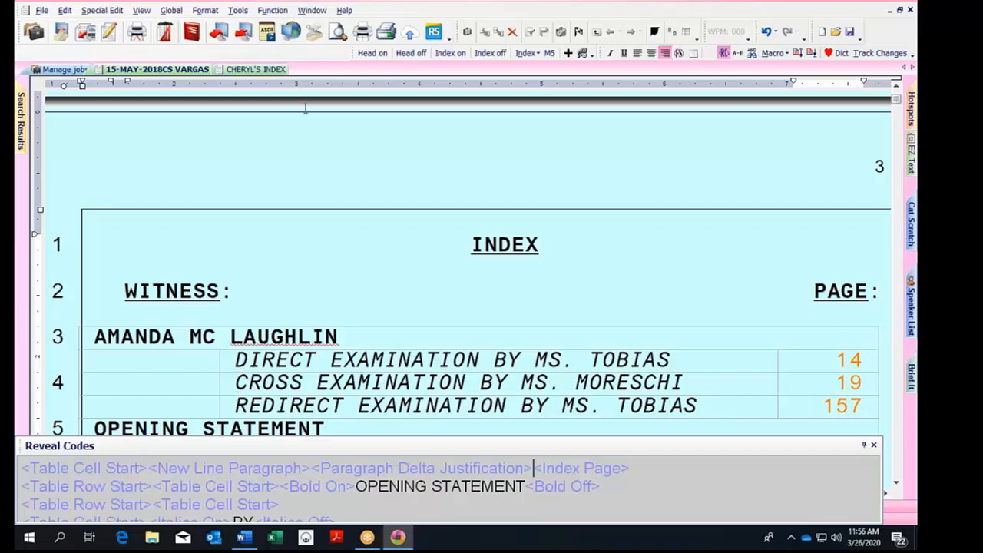
left_click(242, 69)
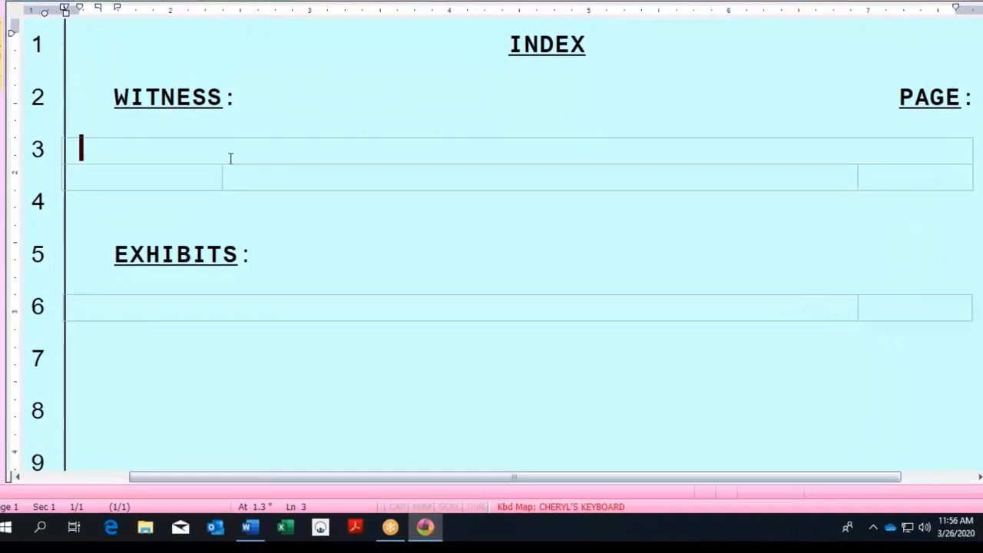
key("alt+F3")
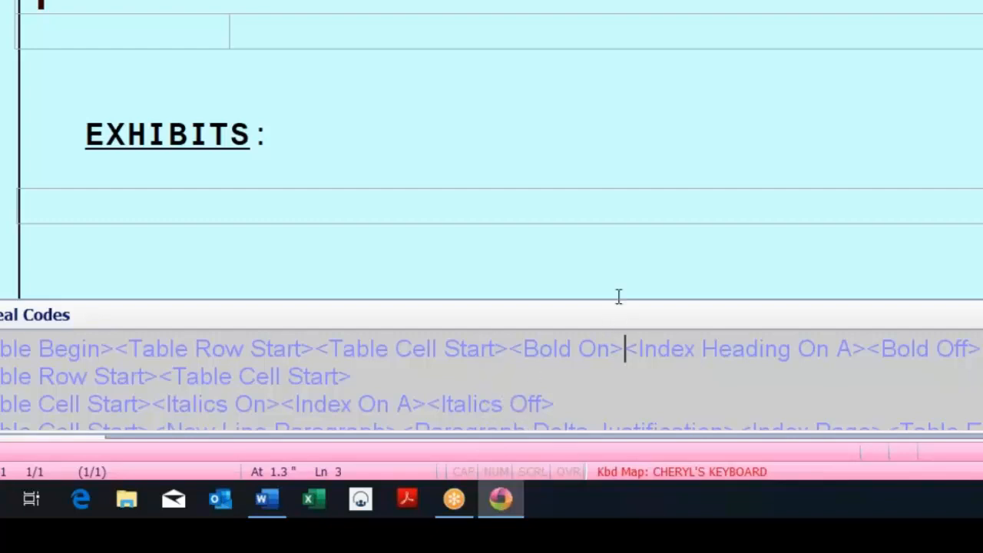
left_click_drag(618, 297, 474, 349)
left_click(422, 381)
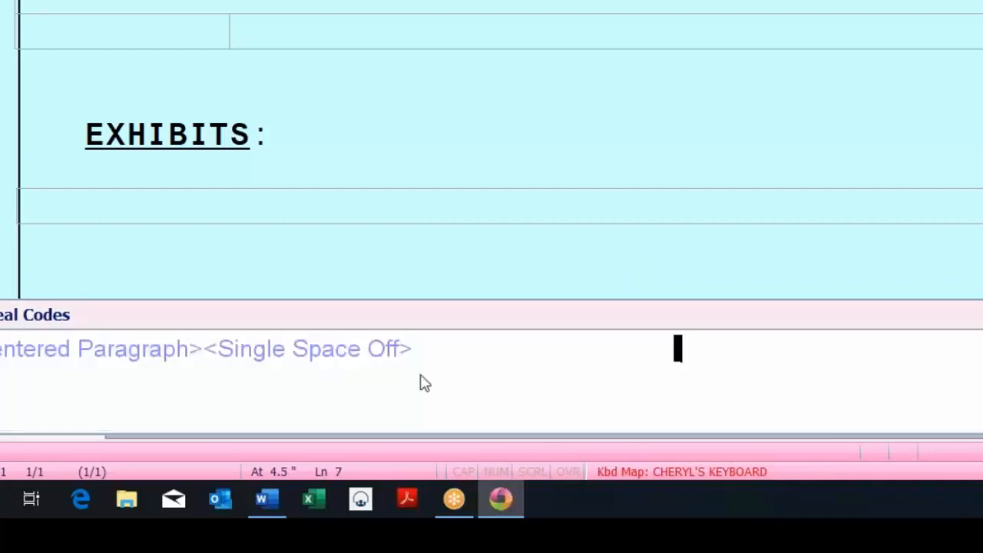
left_click(376, 118)
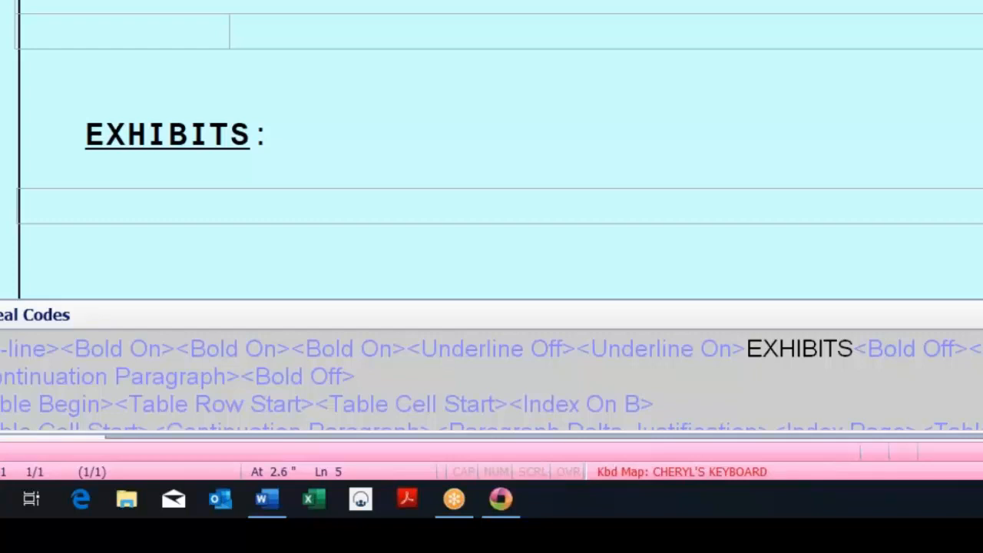
left_click(74, 203)
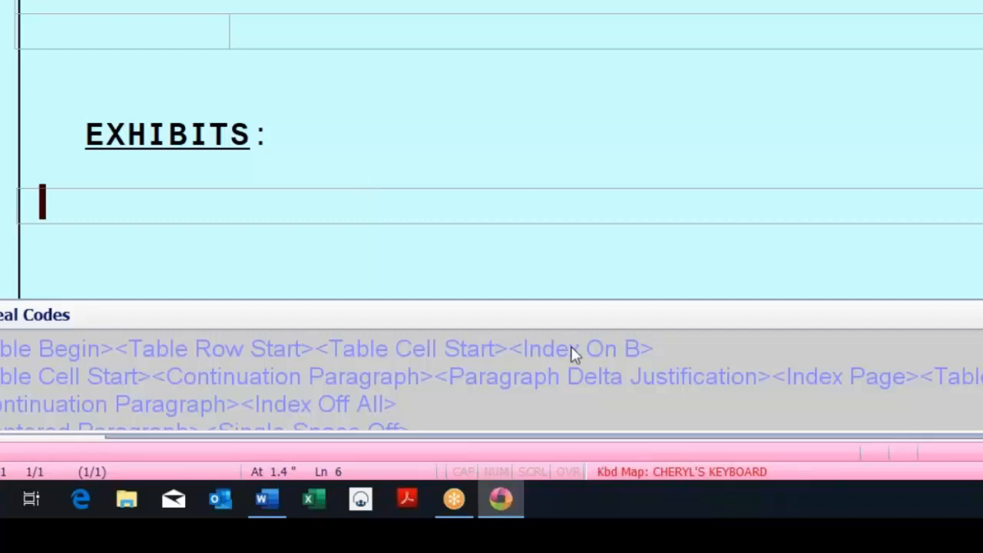
left_click(400, 2)
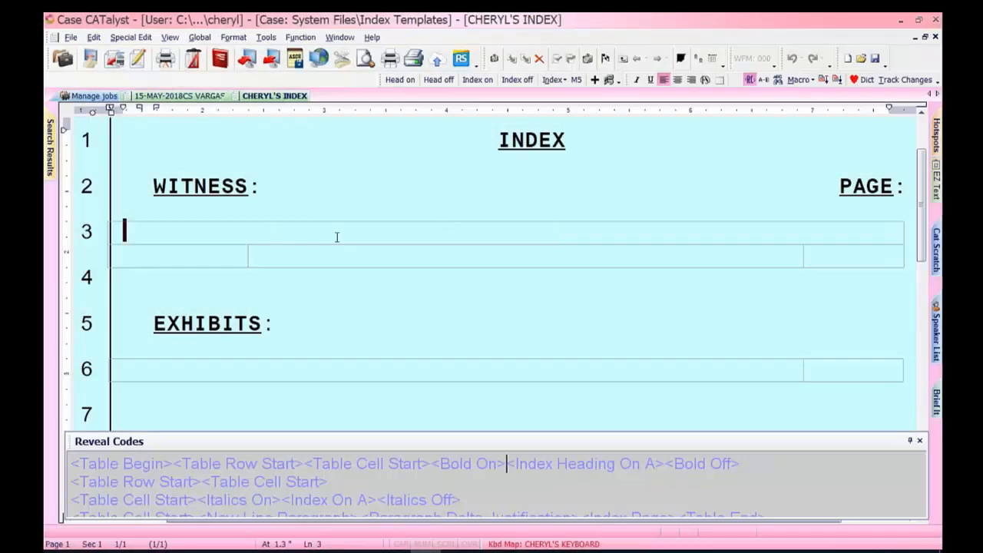
left_click(164, 264)
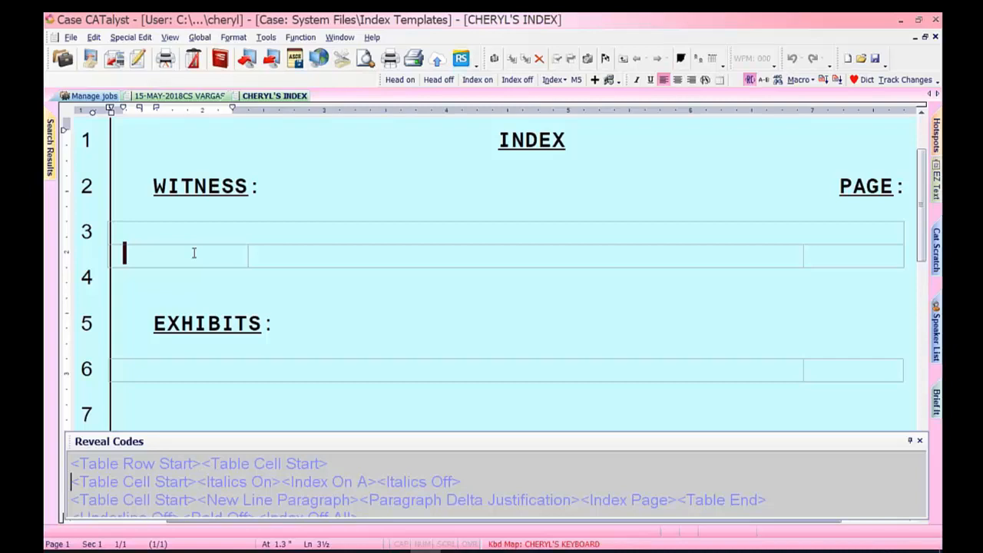
left_click(208, 368)
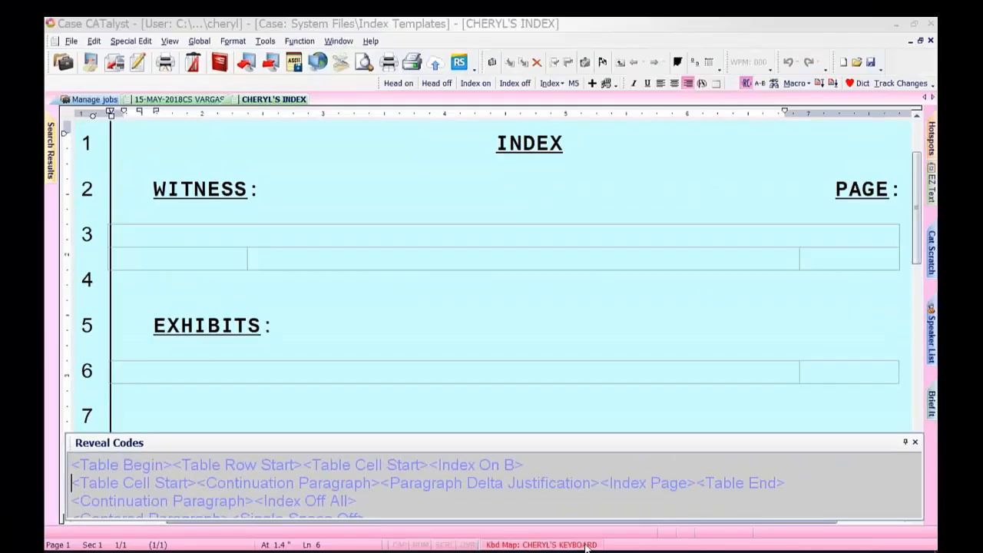
left_click_drag(215, 442, 444, 301)
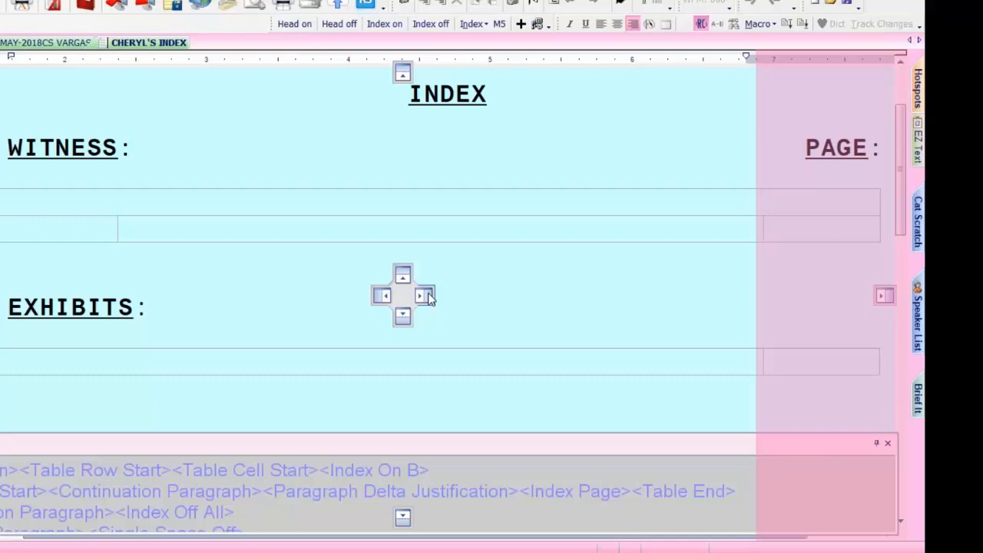
Dock the formatting codes panel on the right, try Auto Hide, then close it.
left_click_drag(427, 298, 427, 298)
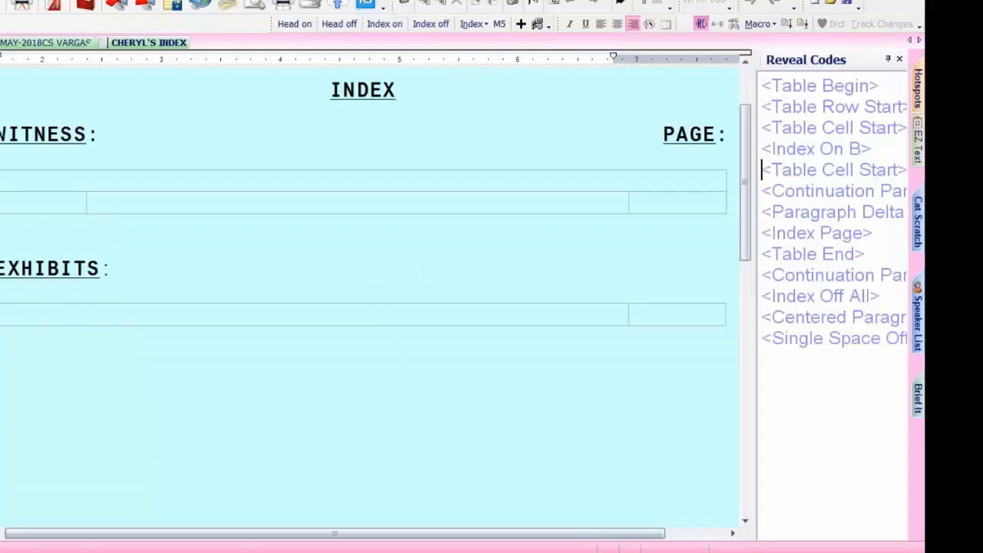
left_click(890, 61)
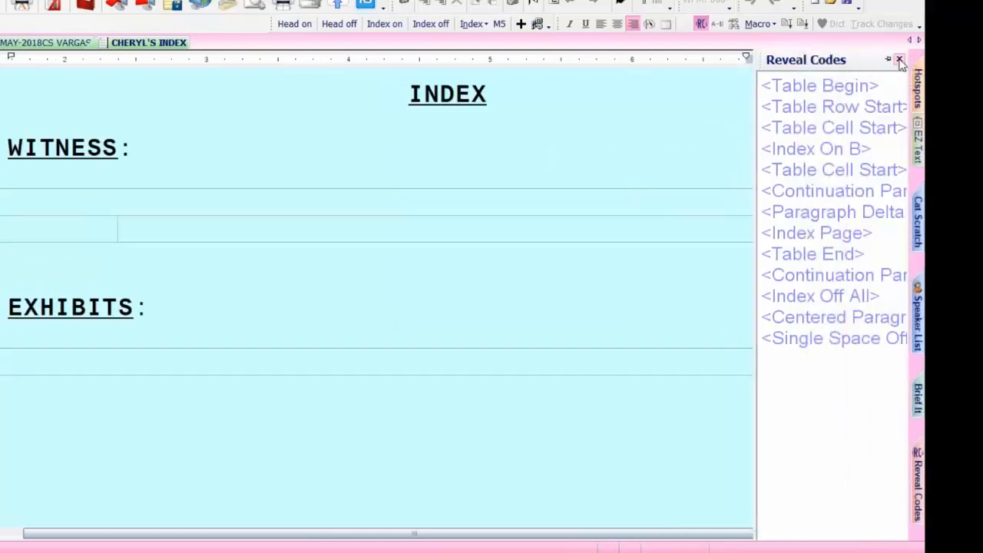
left_click(899, 61)
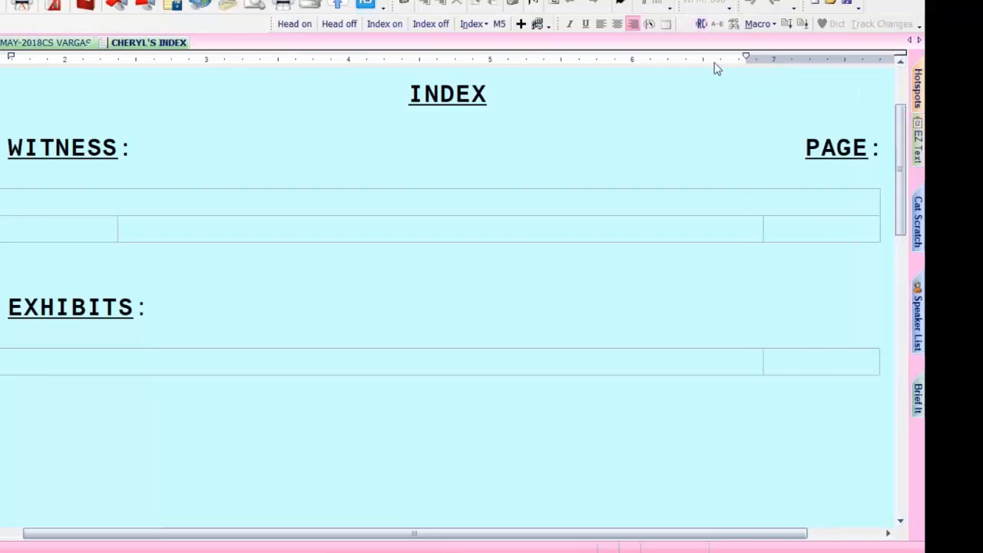
Reopen Reveal Codes and inspect the table begin, row start and EXHIBITS heading codes.
left_click(701, 24)
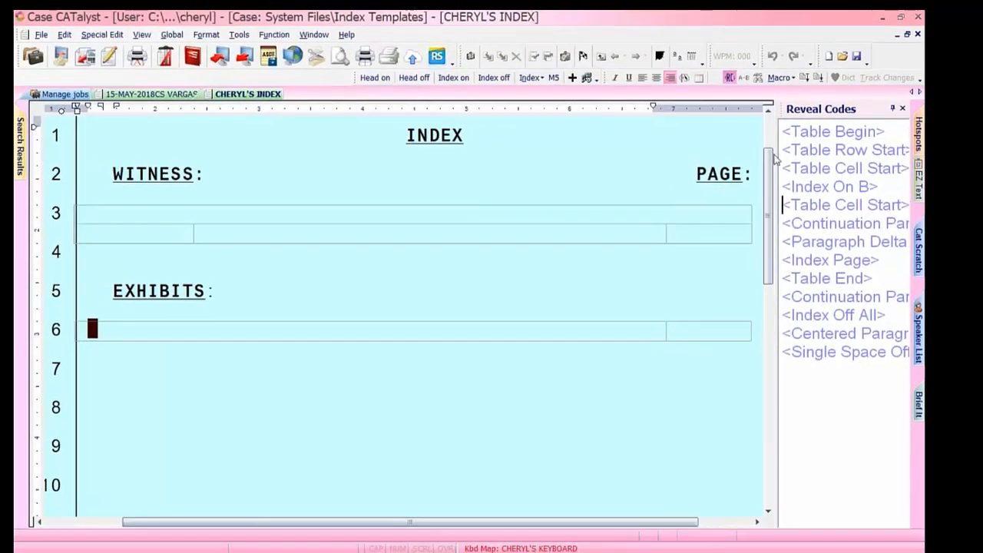
left_click_drag(820, 149, 403, 335)
left_click(362, 519)
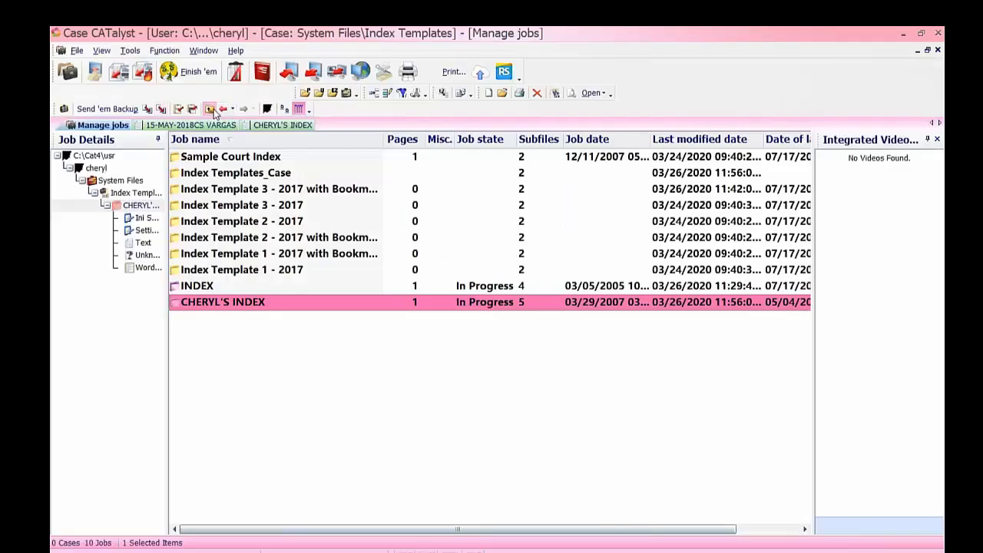
left_click(210, 109)
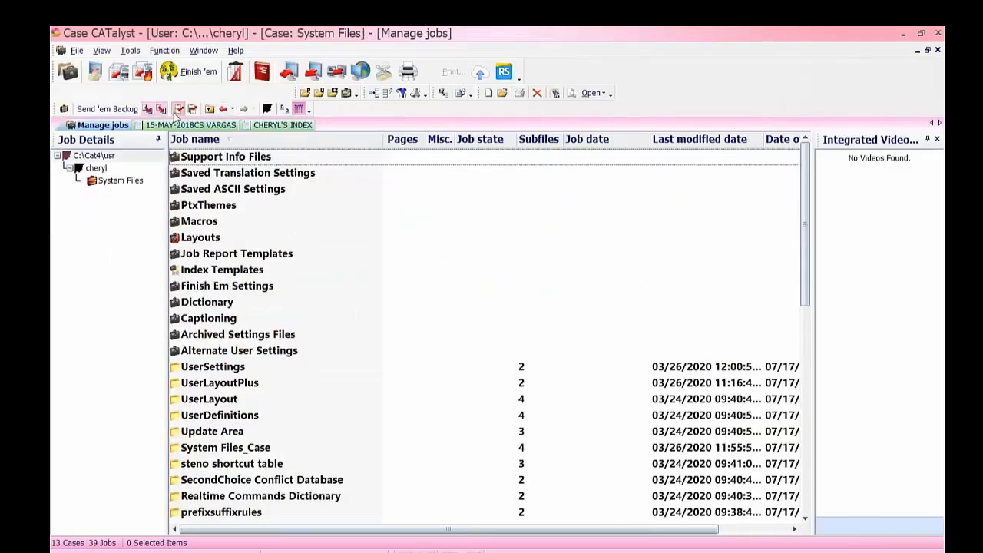
left_click(211, 109)
double_click(200, 189)
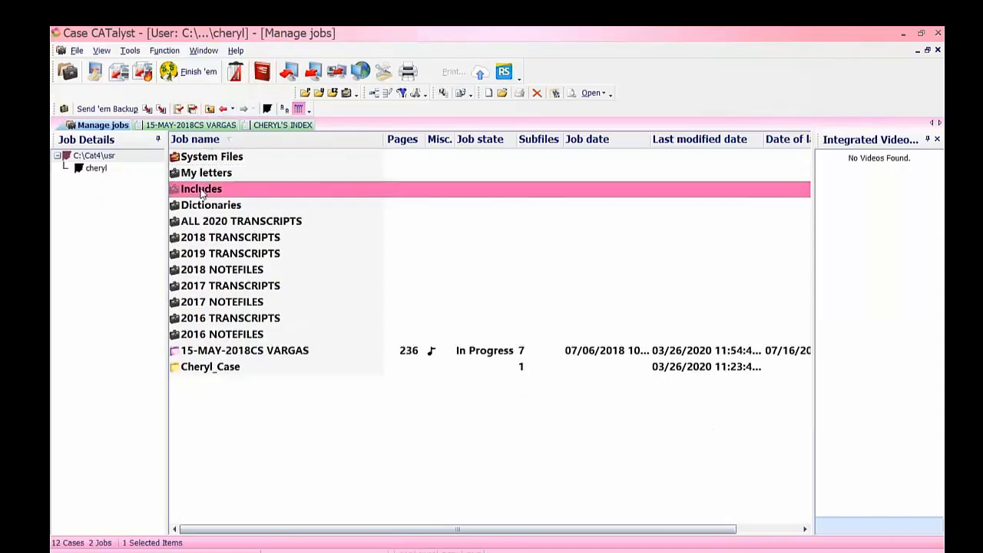
double_click(234, 321)
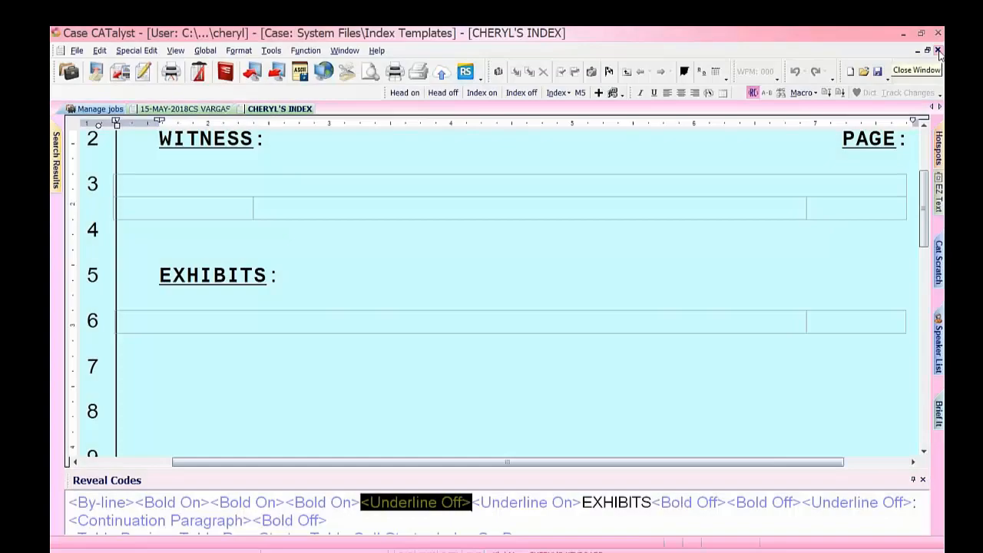
Close the template and rebuild the VARGAS index for the entire document using CHERYL'S INDEX.sgngl.
left_click(938, 51)
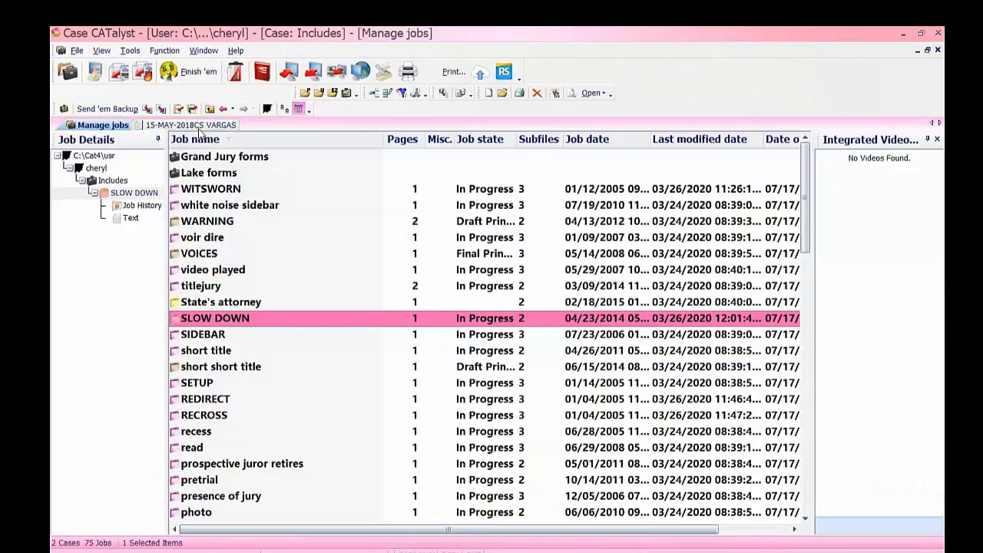
left_click(198, 126)
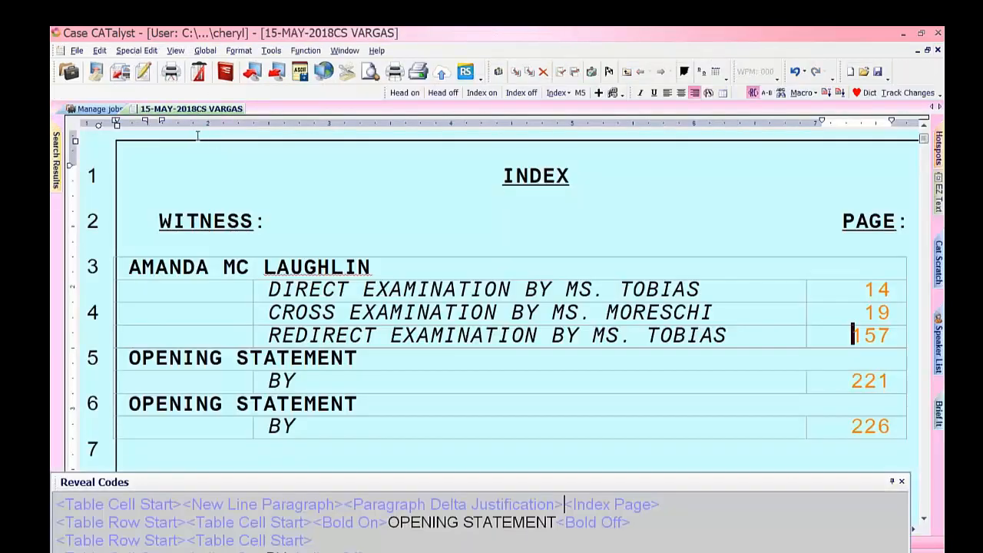
left_click(271, 50)
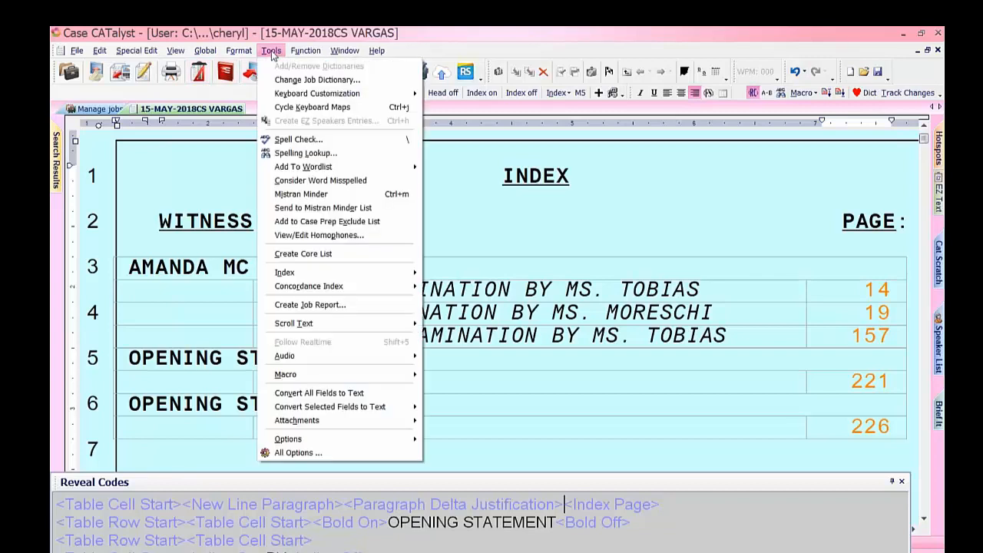
mouse_move(302, 277)
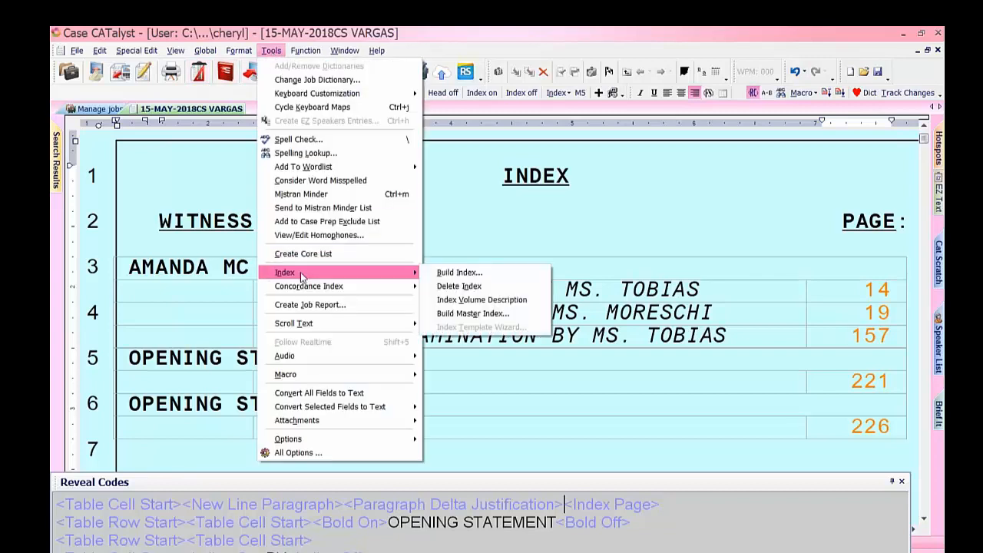
left_click(441, 275)
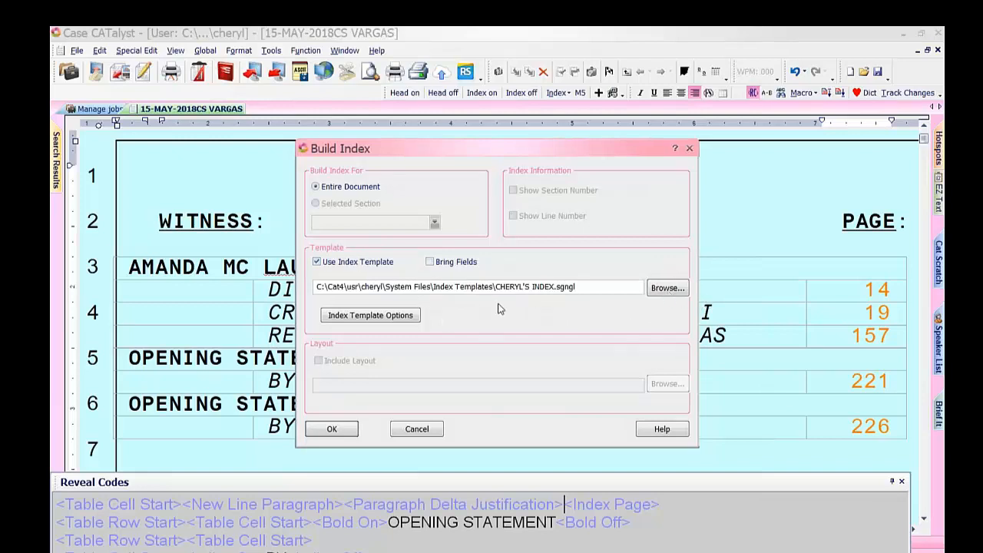
left_click(667, 287)
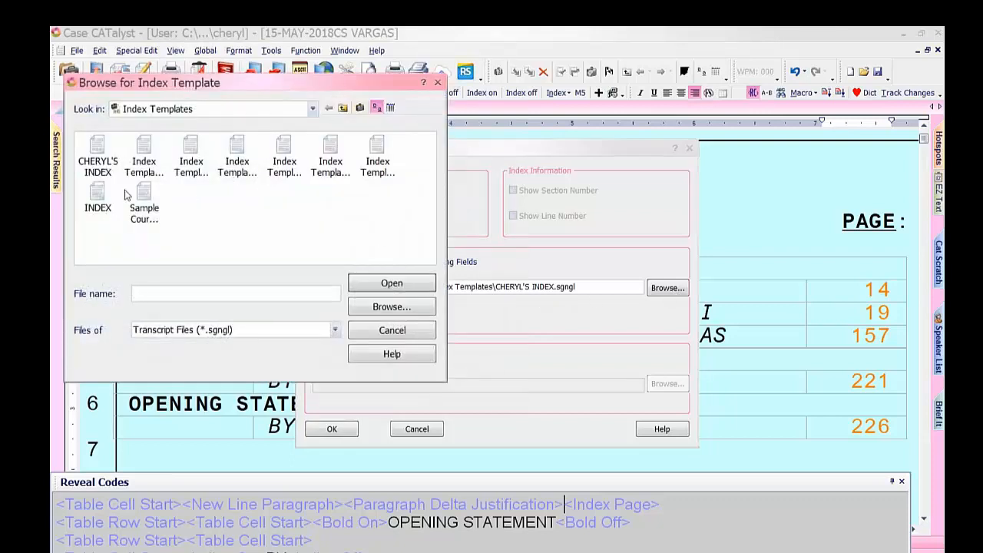
left_click(437, 82)
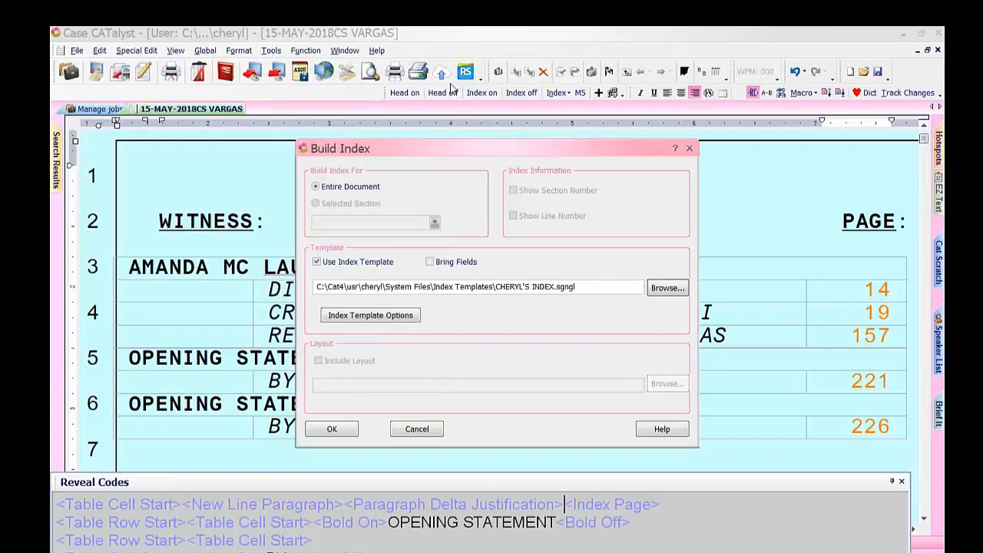
left_click(667, 288)
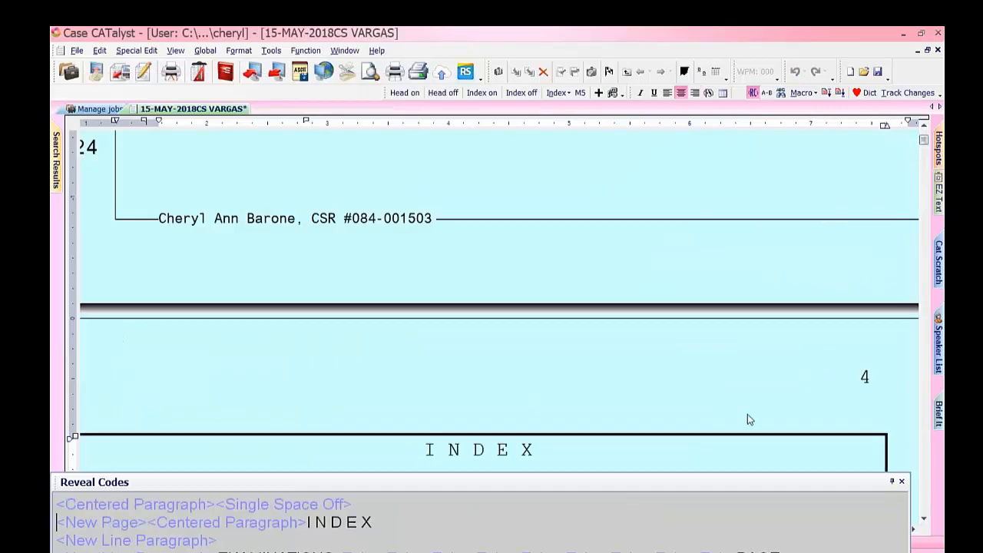
Step through the rebuilt index and verify the page number for Exhibit 3.
key("Down")
key("Down")
key("Down")
key("Down")
key("Down")
key("Down")
key("Down")
key("Down")
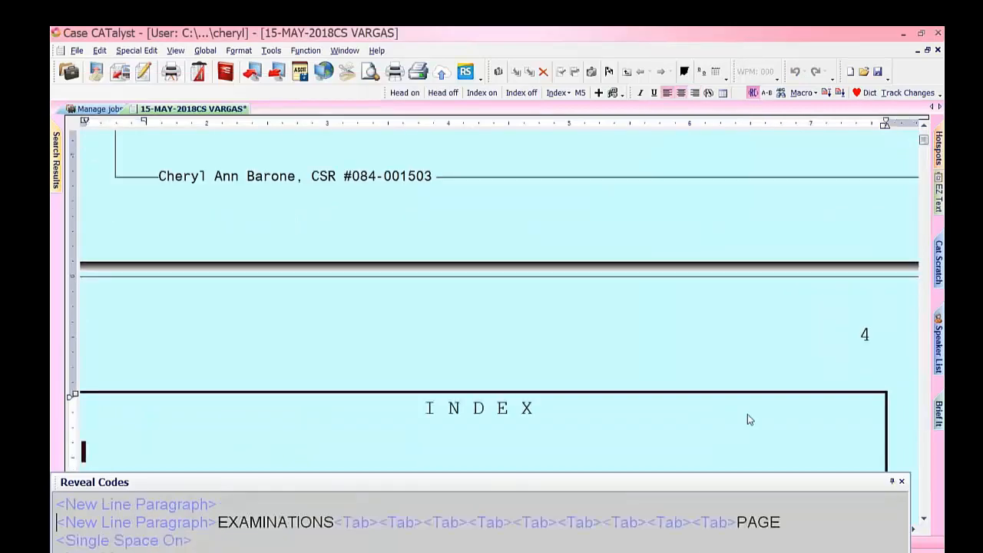
key("Down")
key("Down")
key("Down")
key("Down")
key("Down")
key("Down")
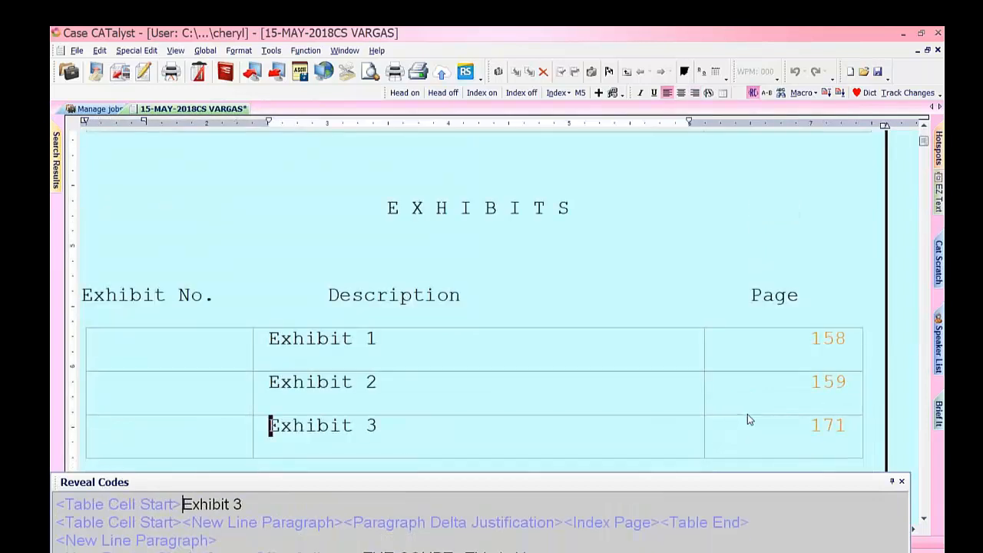
left_click(747, 415)
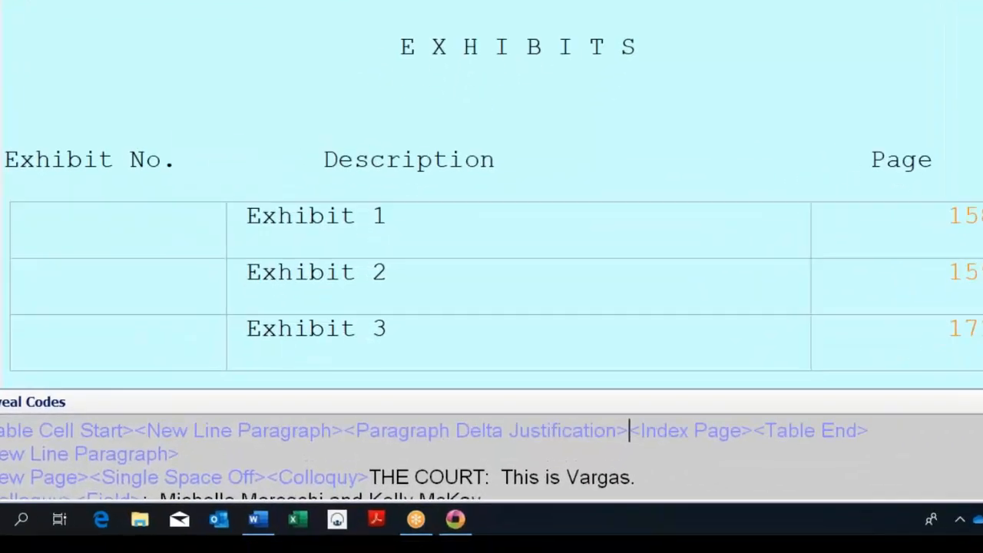
left_click(673, 328)
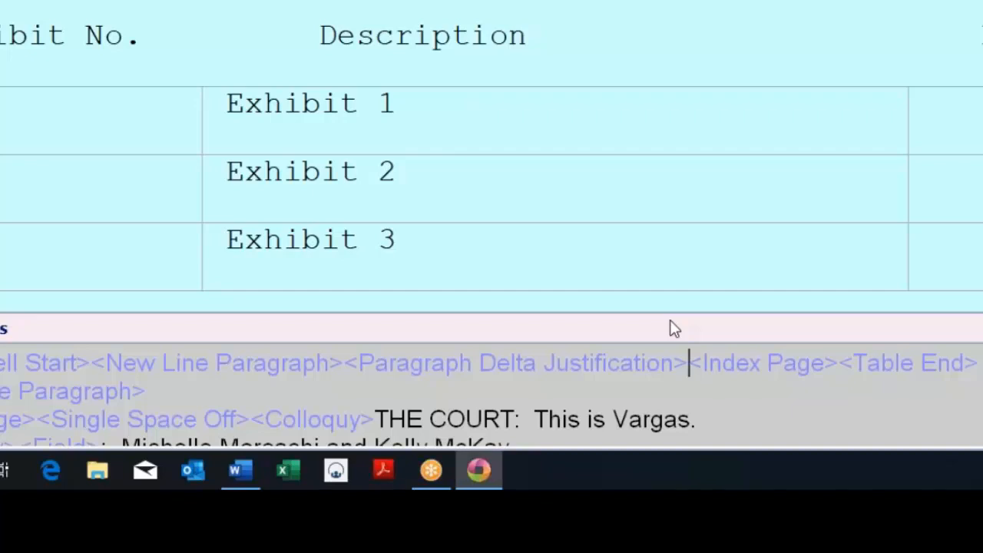
left_click(393, 272)
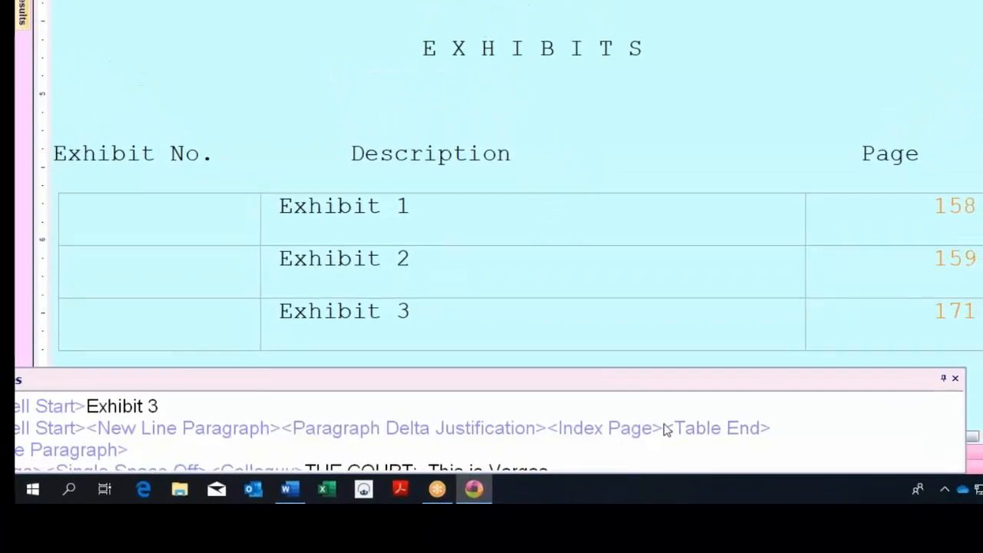
left_click_drag(580, 382, 699, 380)
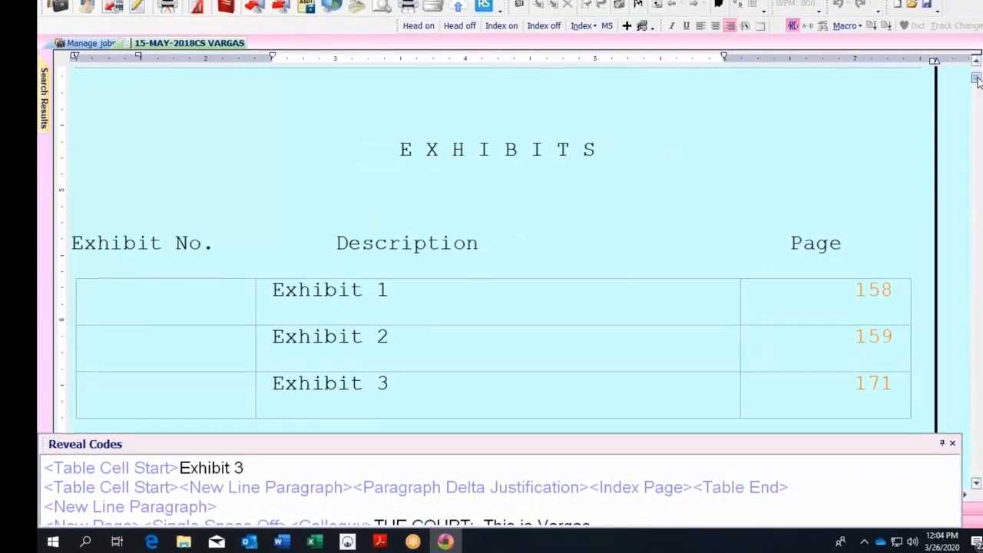
Review the Exhibit 2 row, then return to the Manage jobs list.
left_click_drag(978, 81, 979, 85)
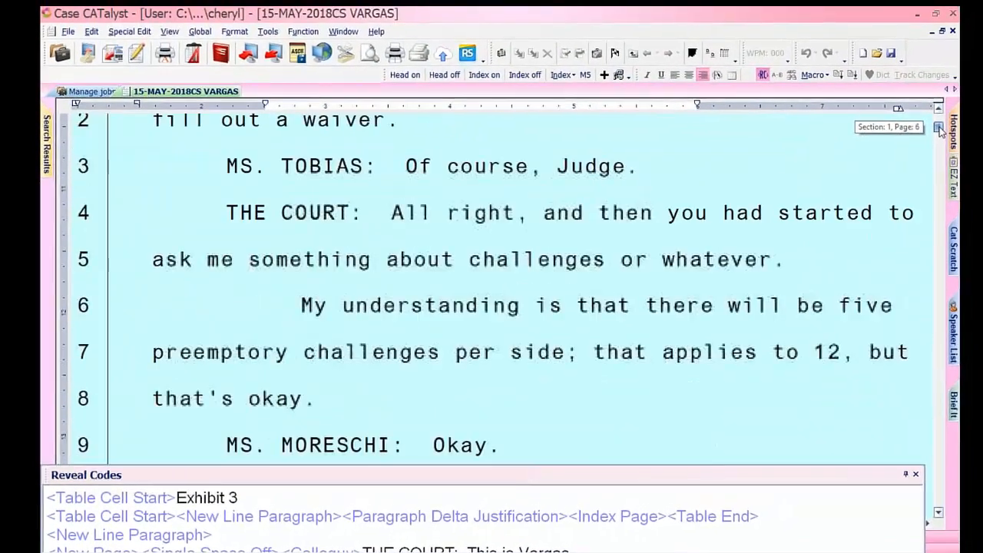
left_click_drag(941, 131, 939, 127)
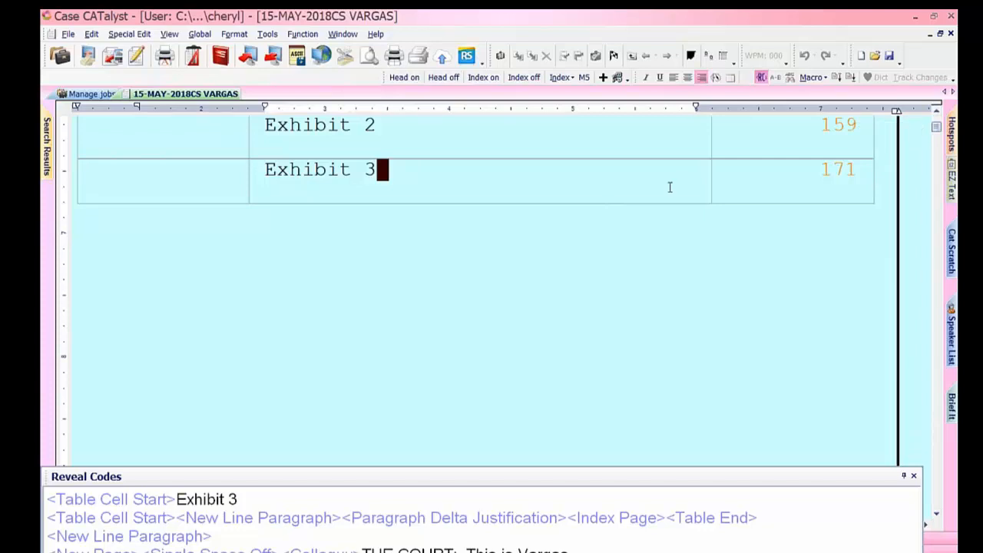
key("Up")
key("Up")
key("Up")
key("Up")
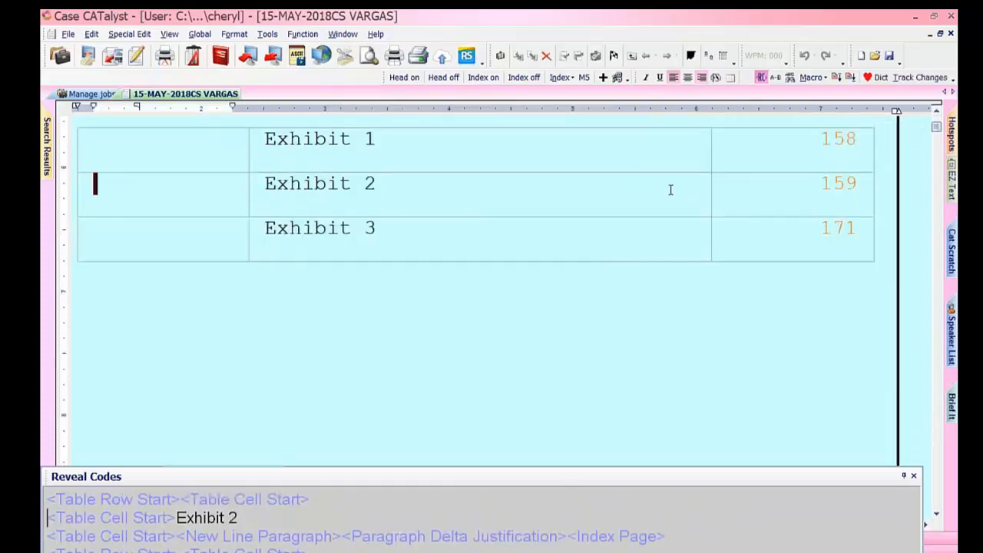
left_click(89, 94)
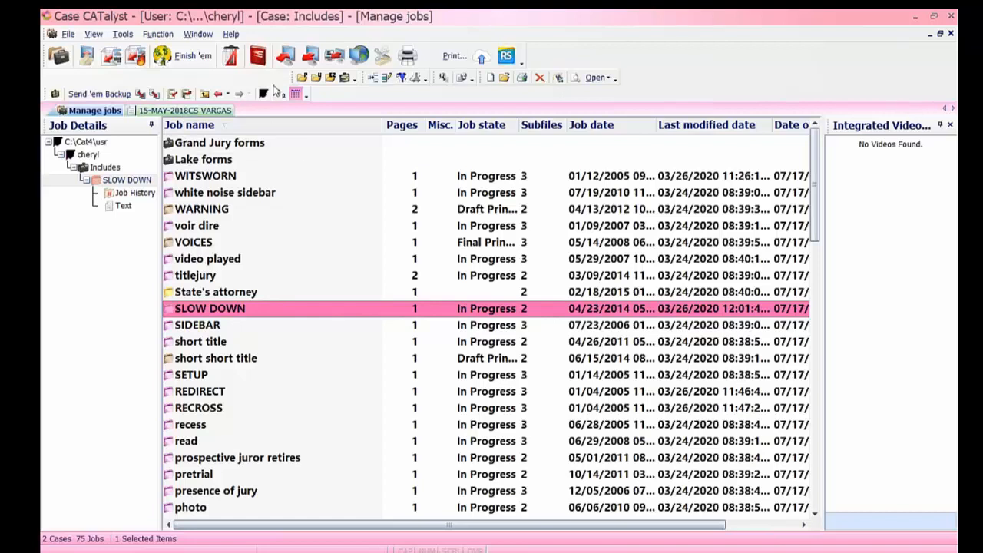
Browse System Files > Index Templates and open Index Template 1 - 2017.
left_click(205, 93)
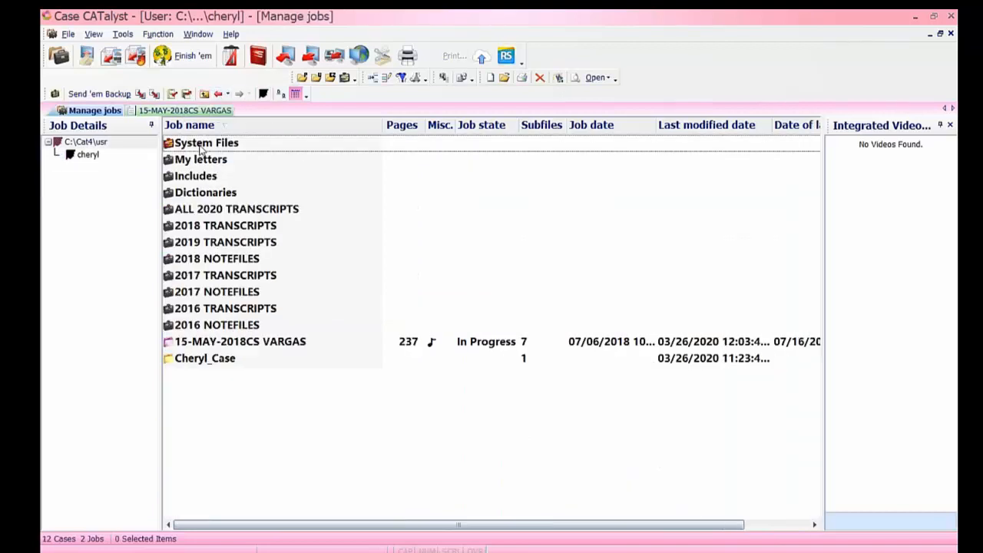
double_click(201, 144)
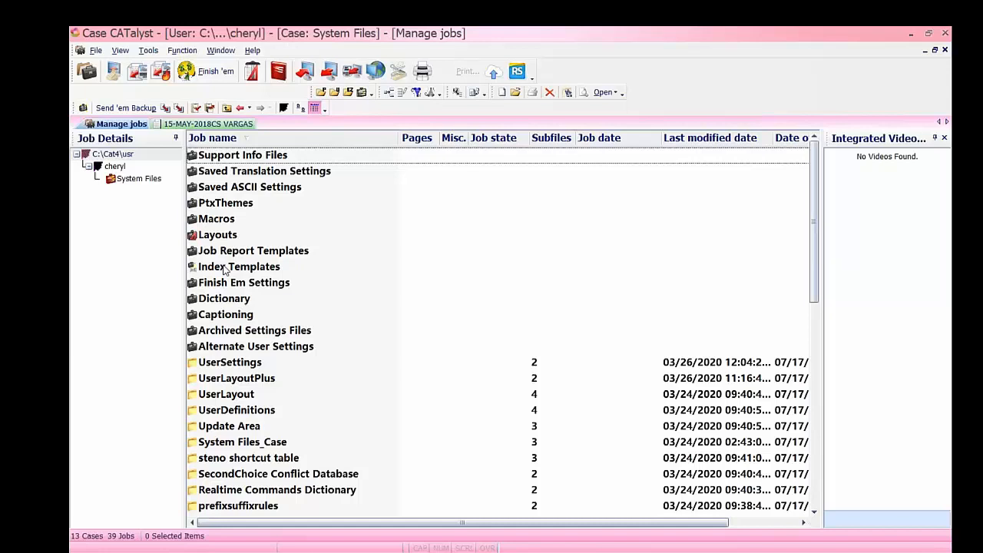
double_click(207, 259)
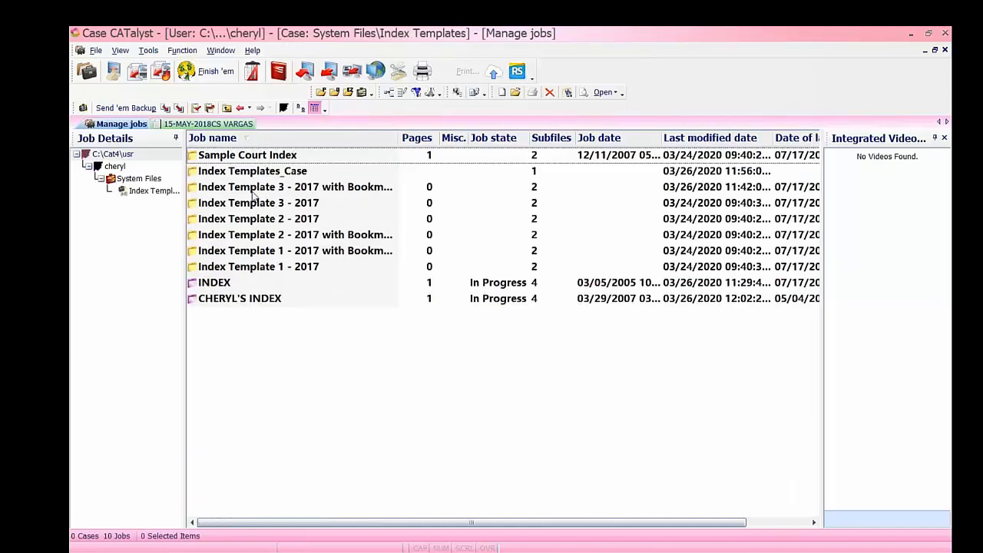
double_click(308, 266)
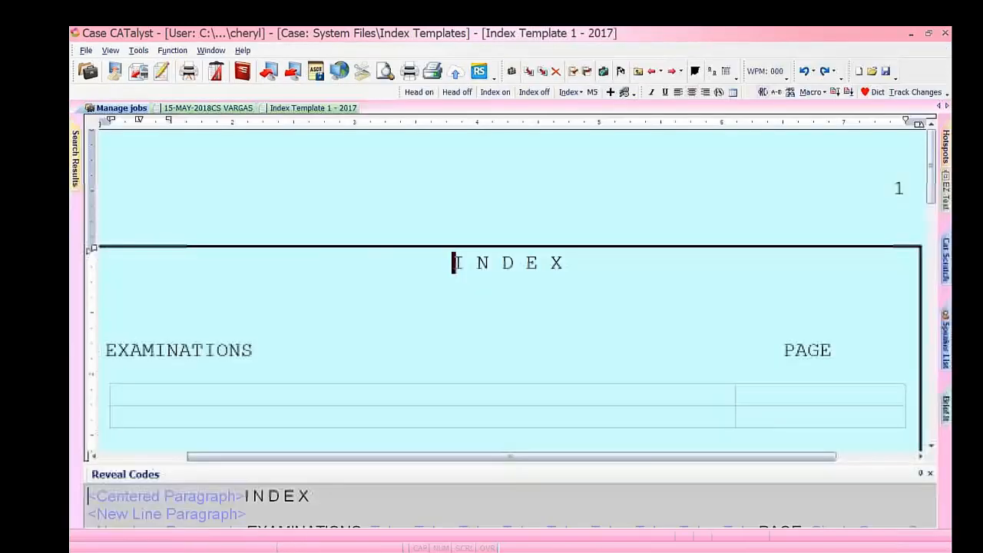
Close Index Template 1 - 2017, view VARGAS page 1, then go back to the Index Templates list.
left_click(946, 51)
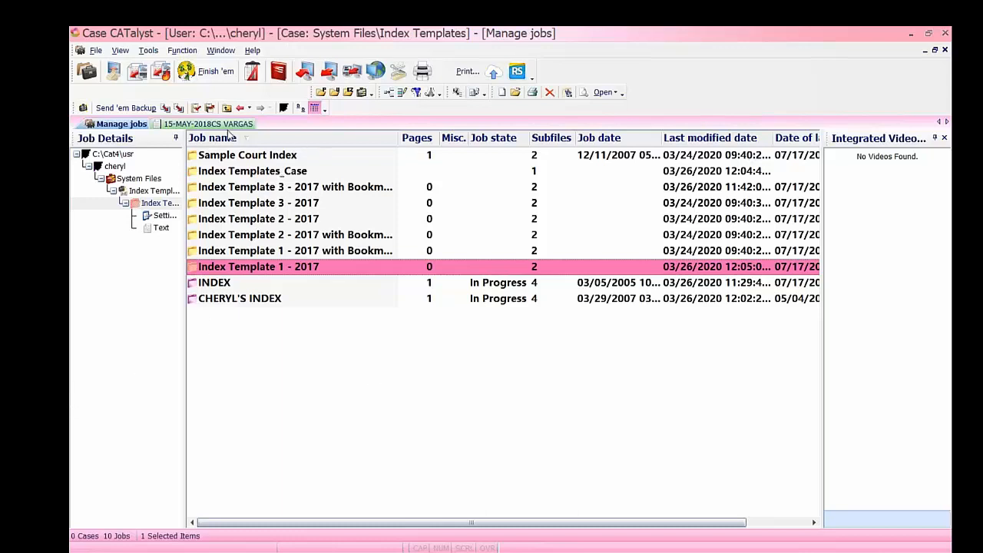
left_click(229, 126)
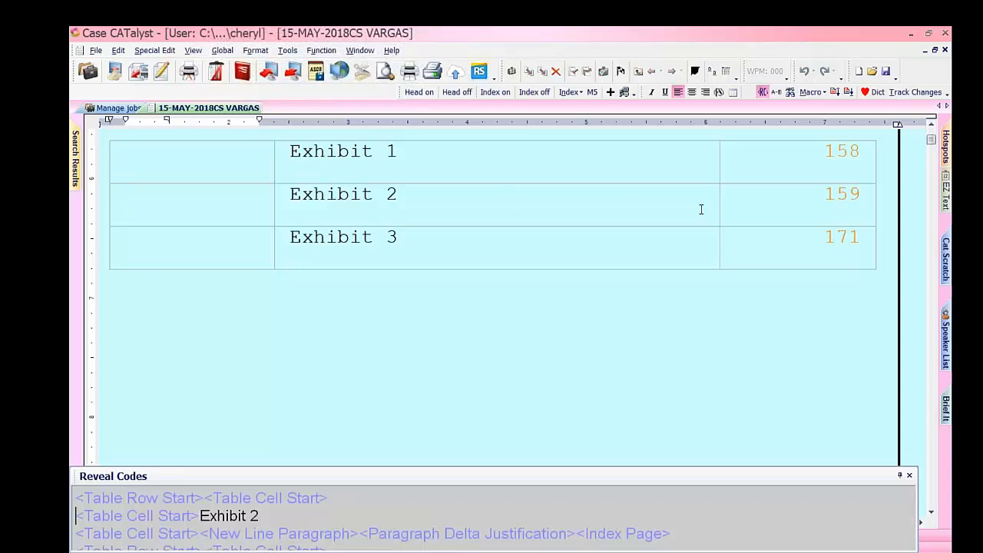
left_click_drag(931, 141, 931, 134)
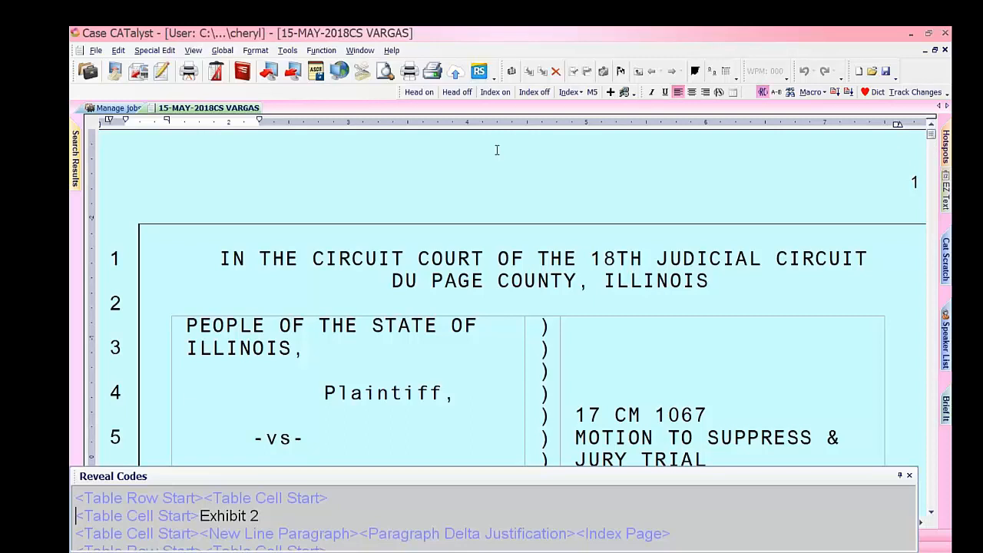
left_click(137, 109)
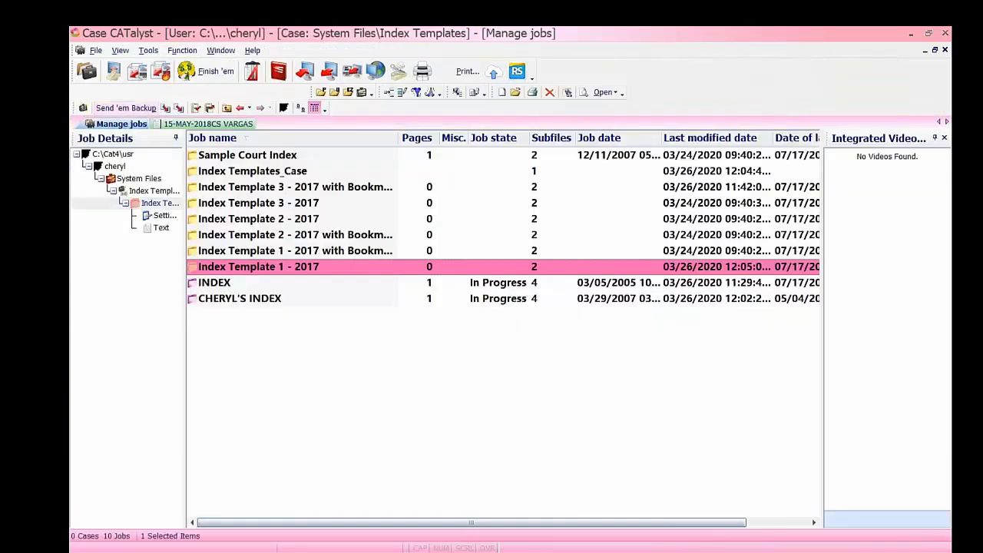
double_click(300, 273)
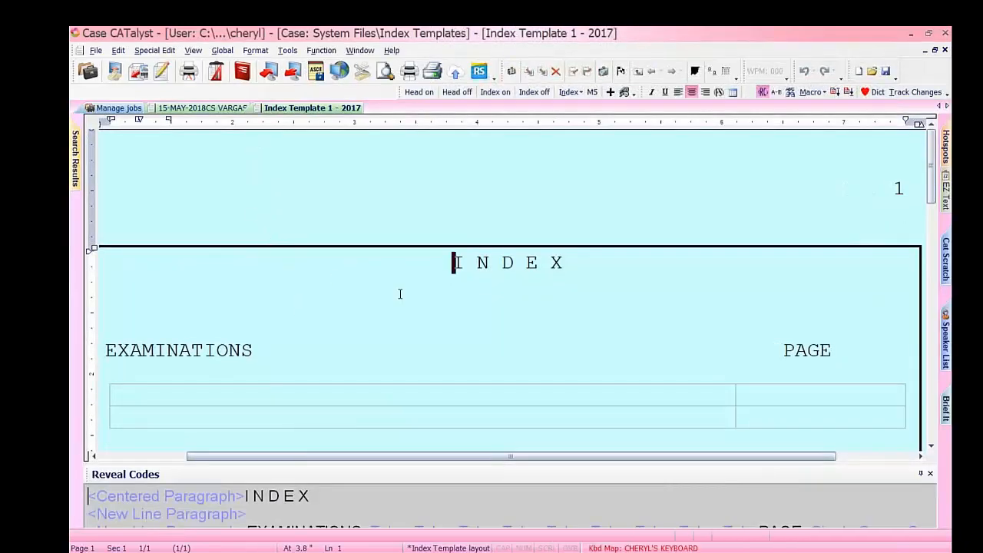
left_click(107, 349)
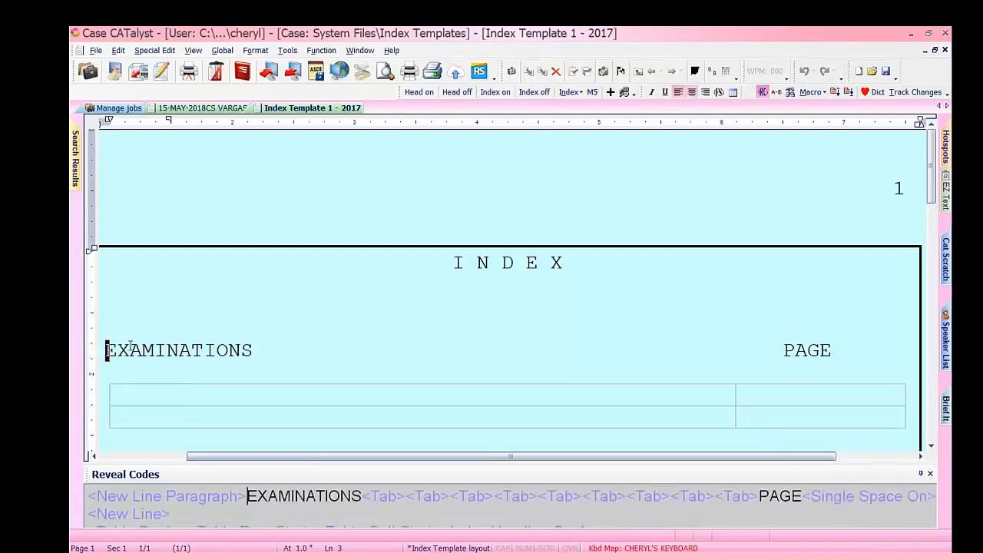
left_click_drag(105, 349, 253, 351)
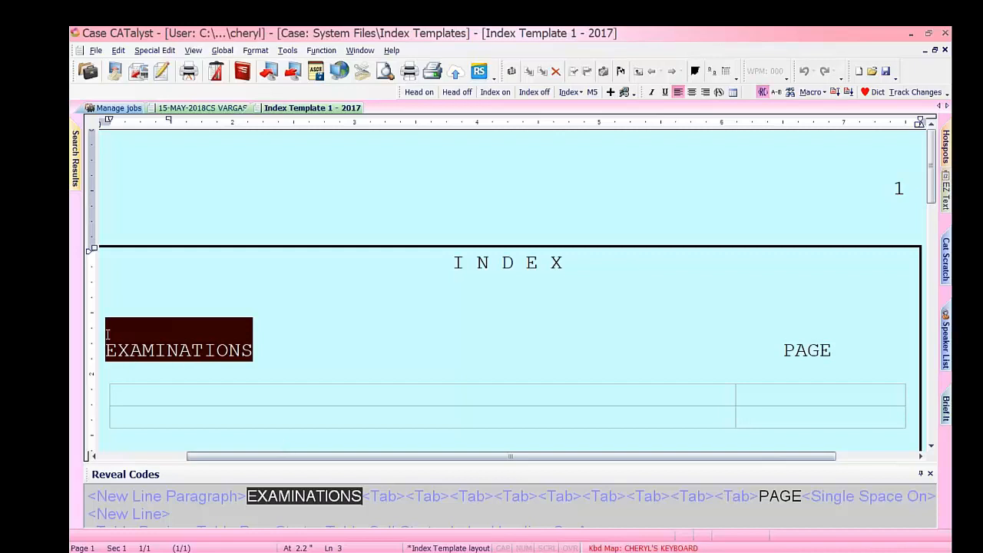
left_click(103, 349)
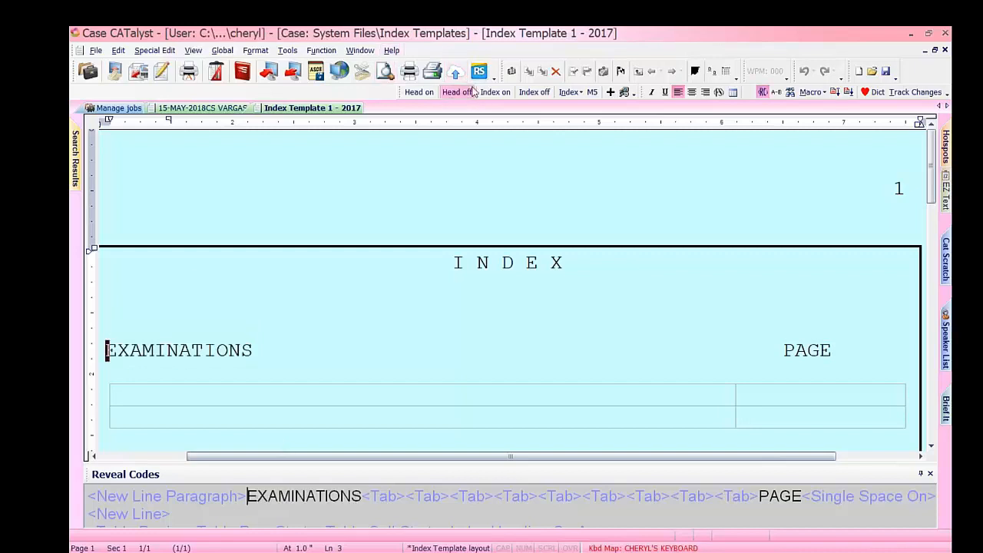
left_click(945, 50)
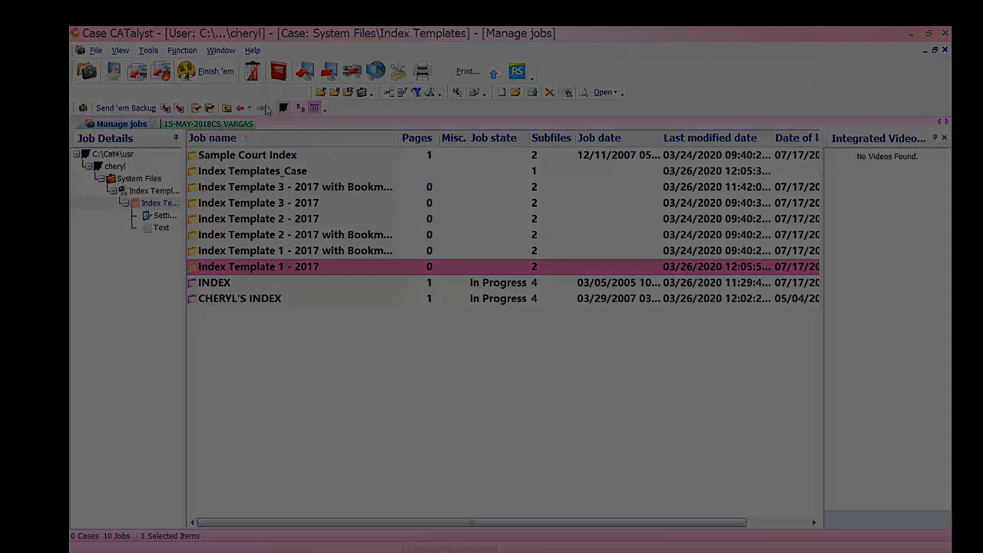